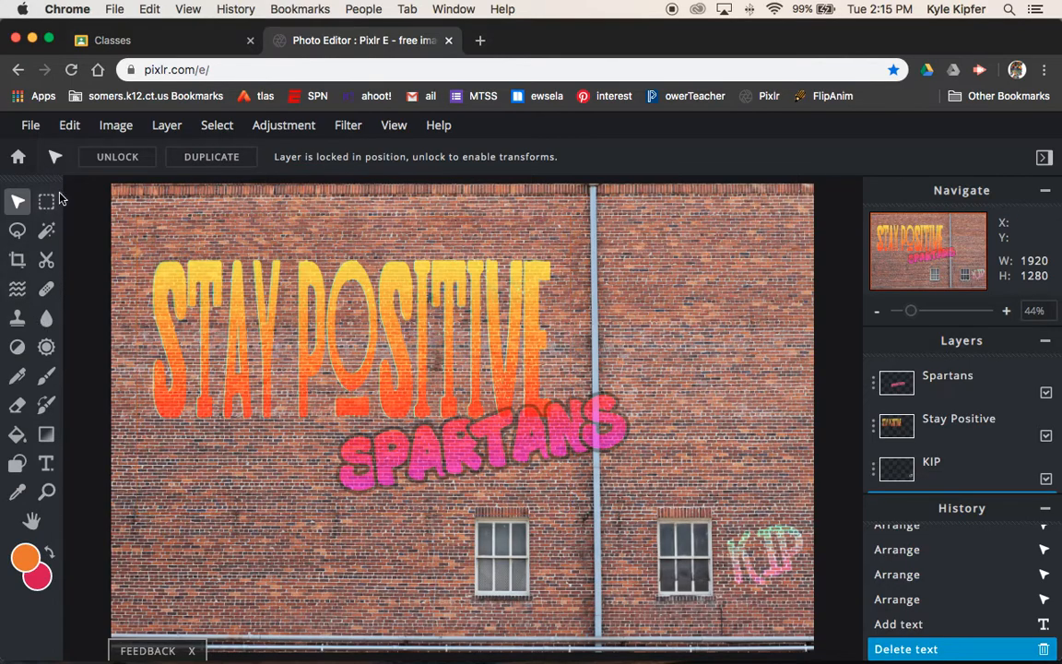
Step: Search the stock image library for "brick wall"
left_click(19, 159)
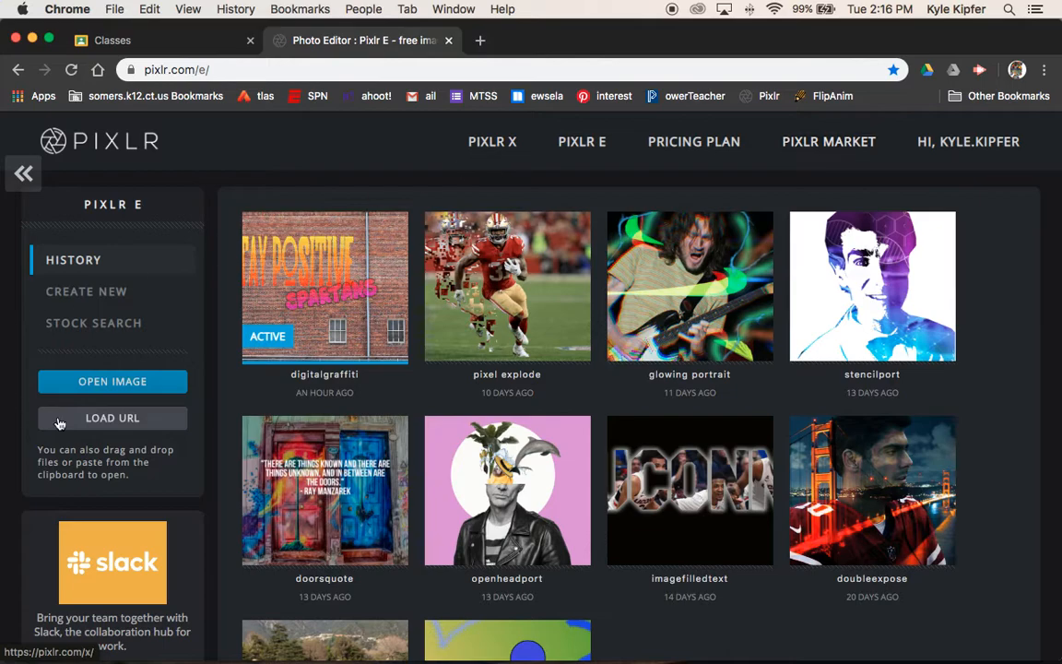
left_click(109, 329)
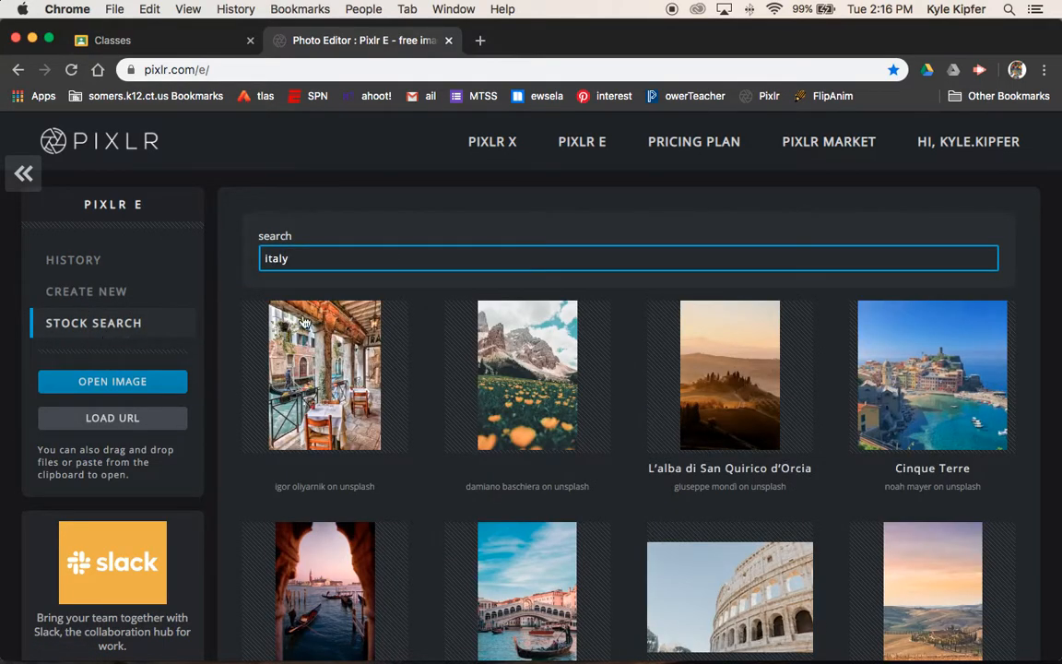
left_click_drag(380, 259, 192, 266)
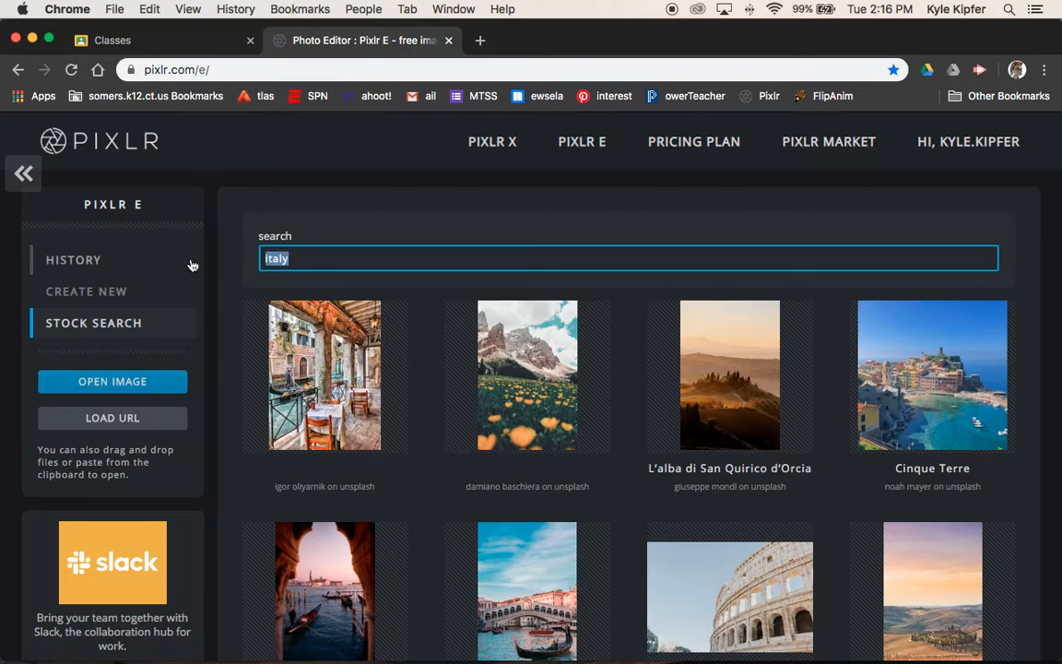
type("bric")
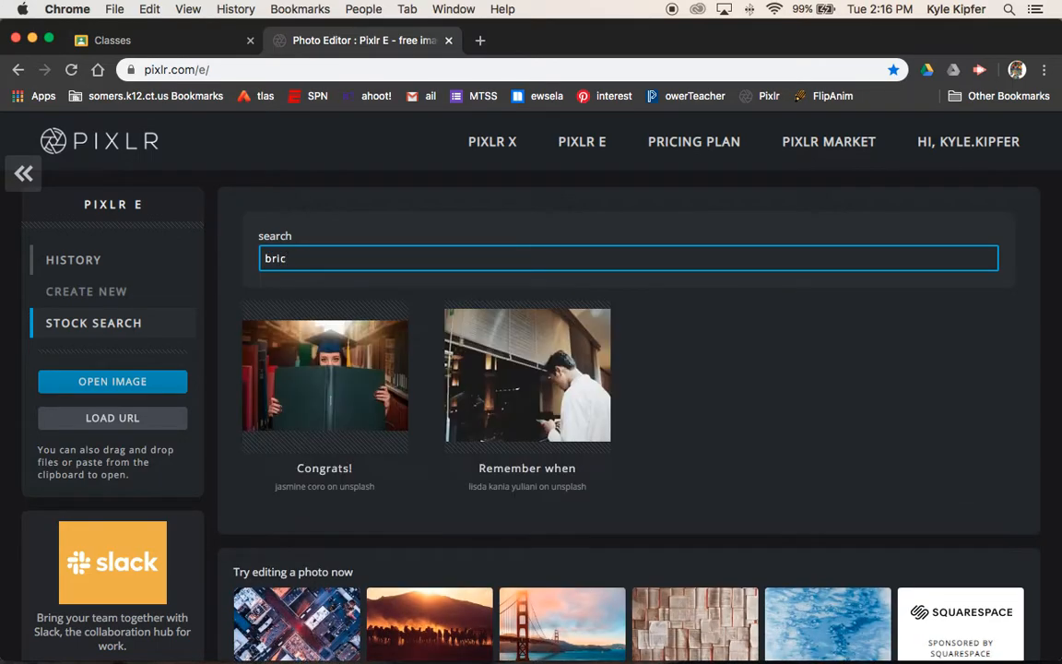
type("k w")
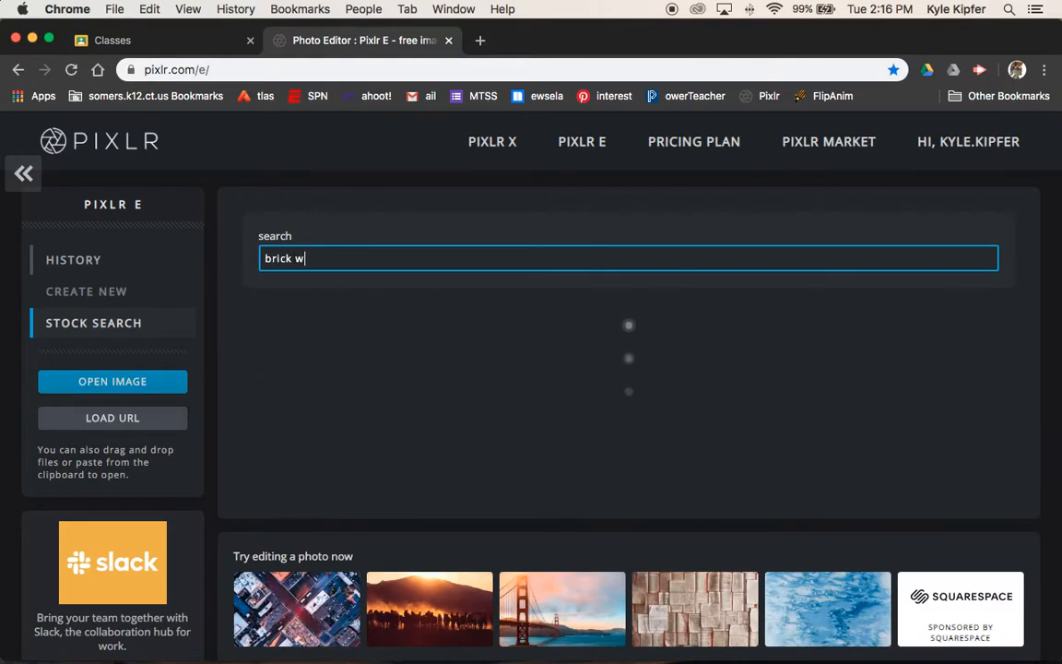
type("all")
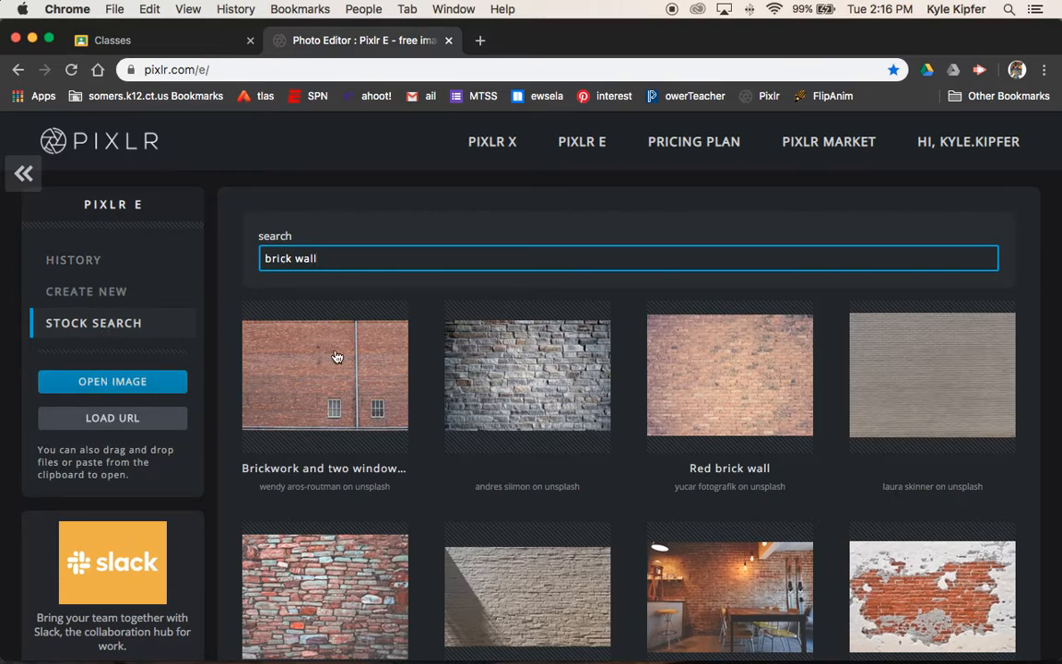
Step: Browse the brick wall photos and open the red brickwork one with two windows, pre-resized to Full HD (1920 x 1280)
scroll(451, 348, "down", 3)
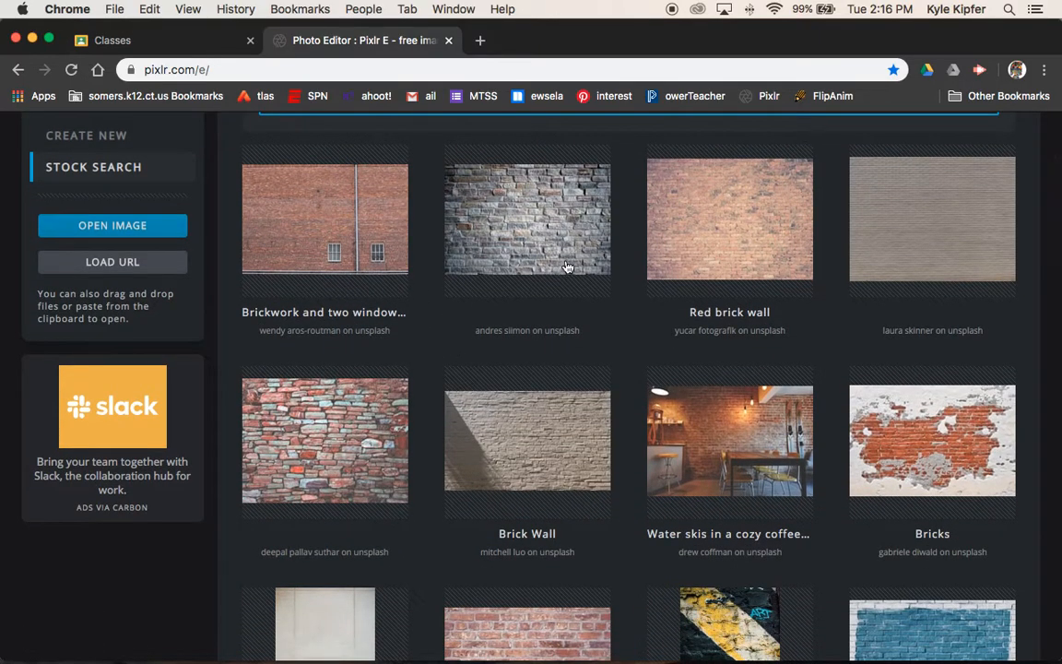
scroll(534, 341, "down", 15)
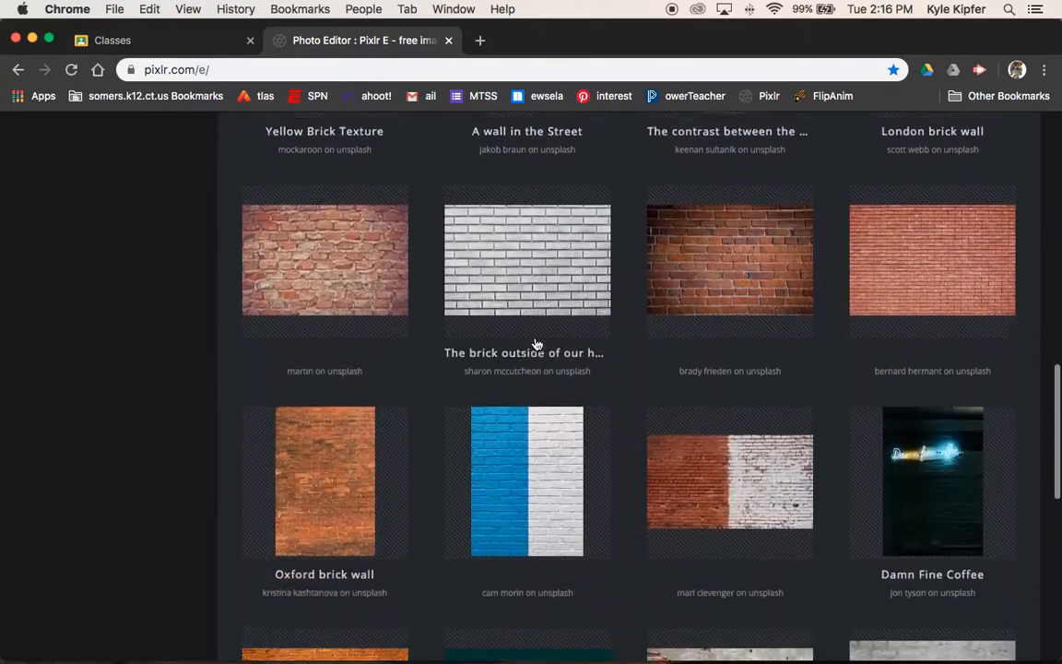
scroll(536, 343, "down", 10)
scroll(535, 343, "up", 20)
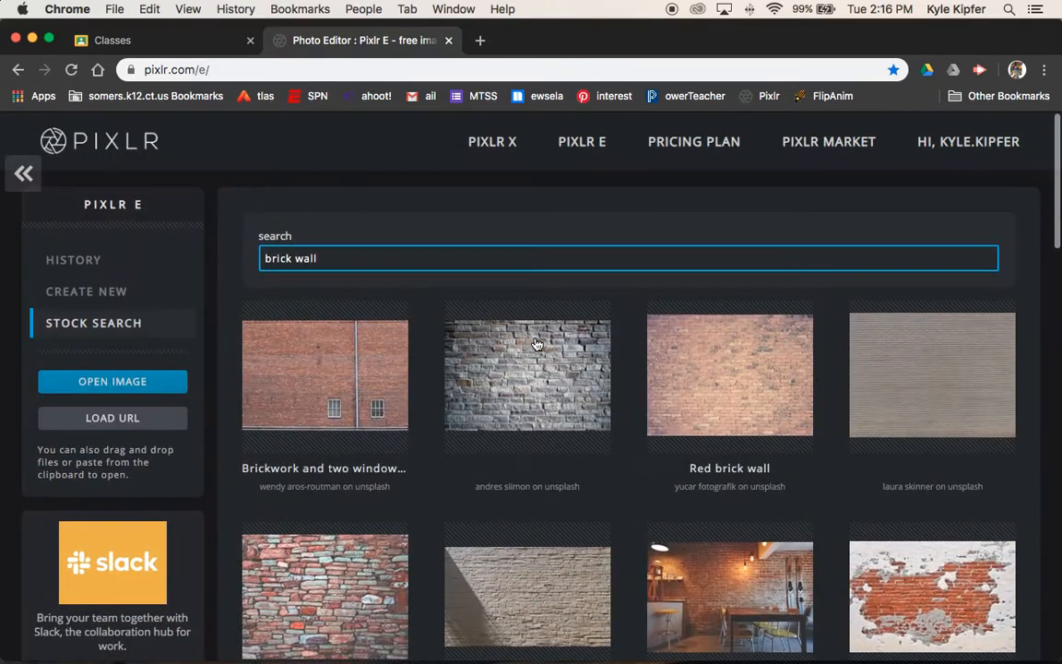
scroll(535, 343, "down", 20)
scroll(536, 344, "up", 1)
scroll(544, 459, "up", 15)
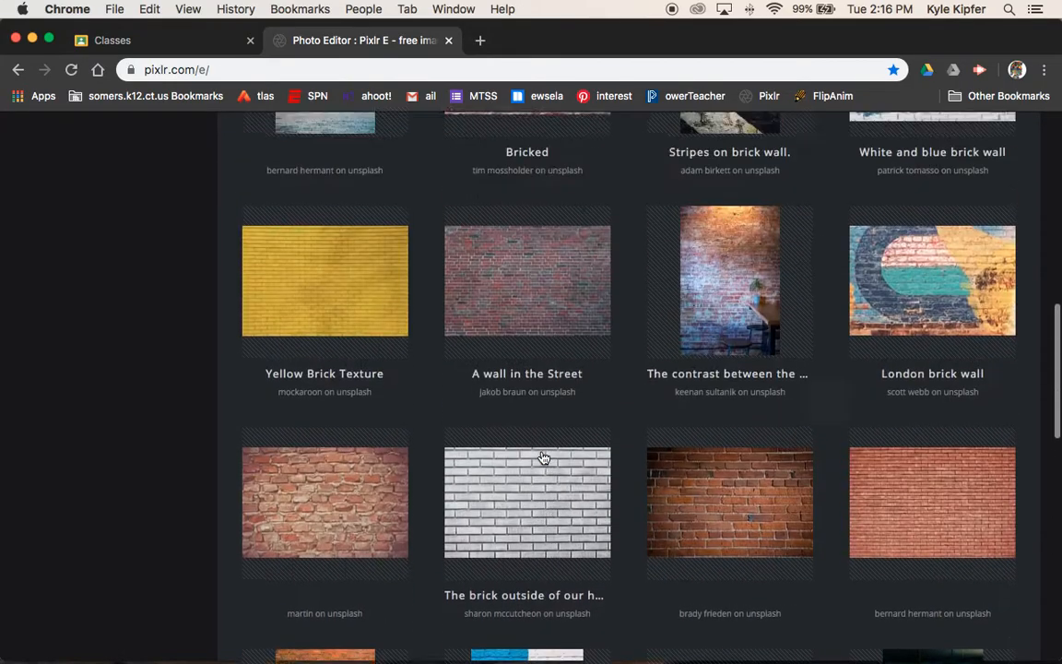
scroll(544, 458, "up", 5)
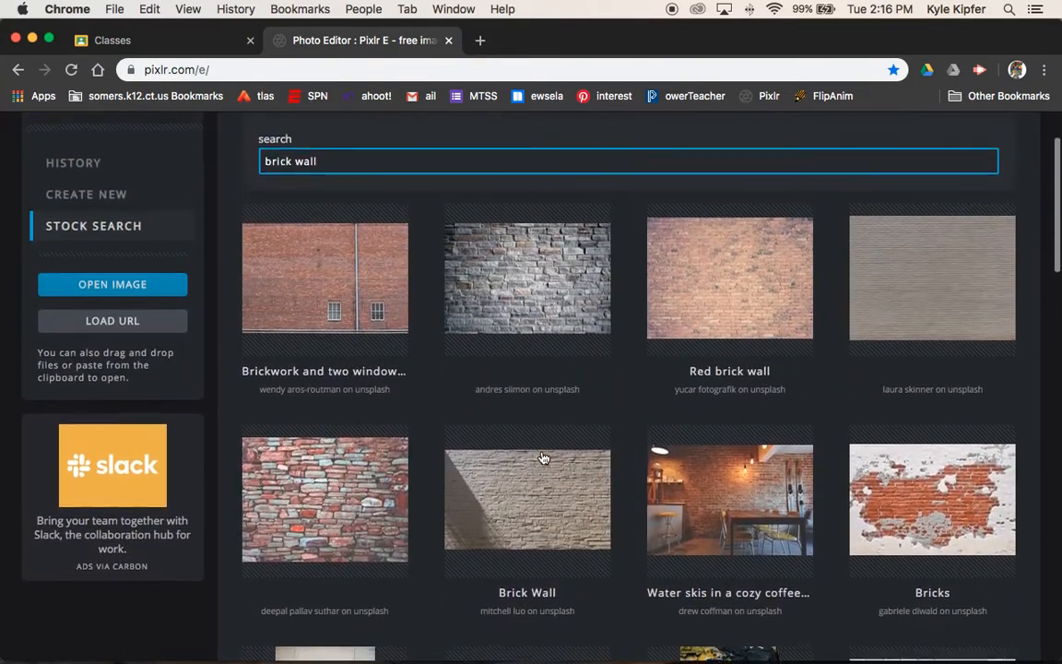
left_click(343, 365)
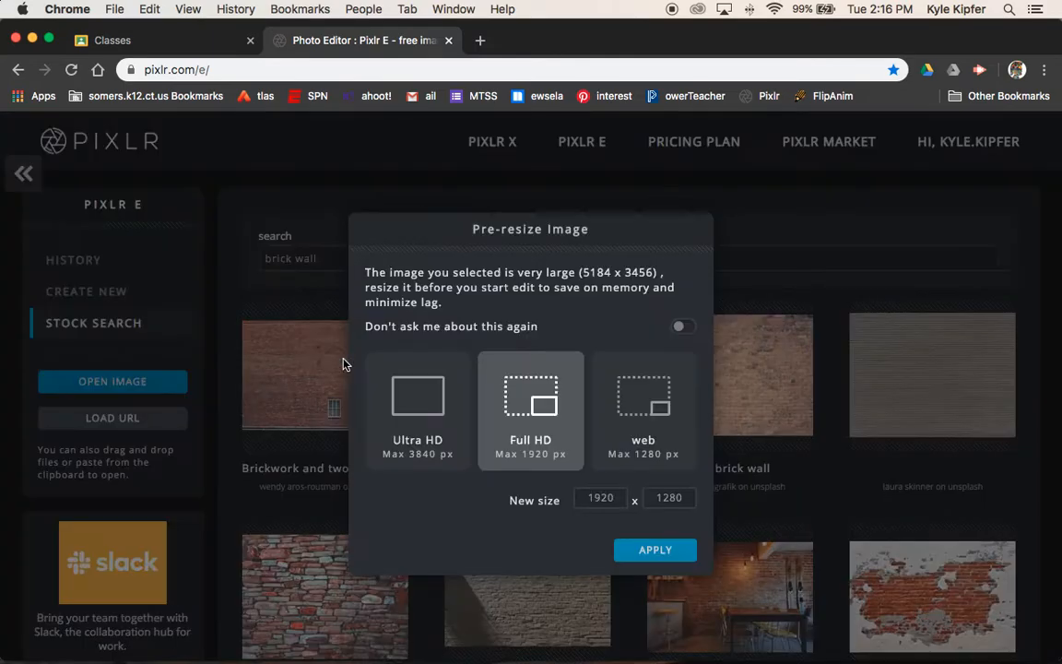
left_click(655, 551)
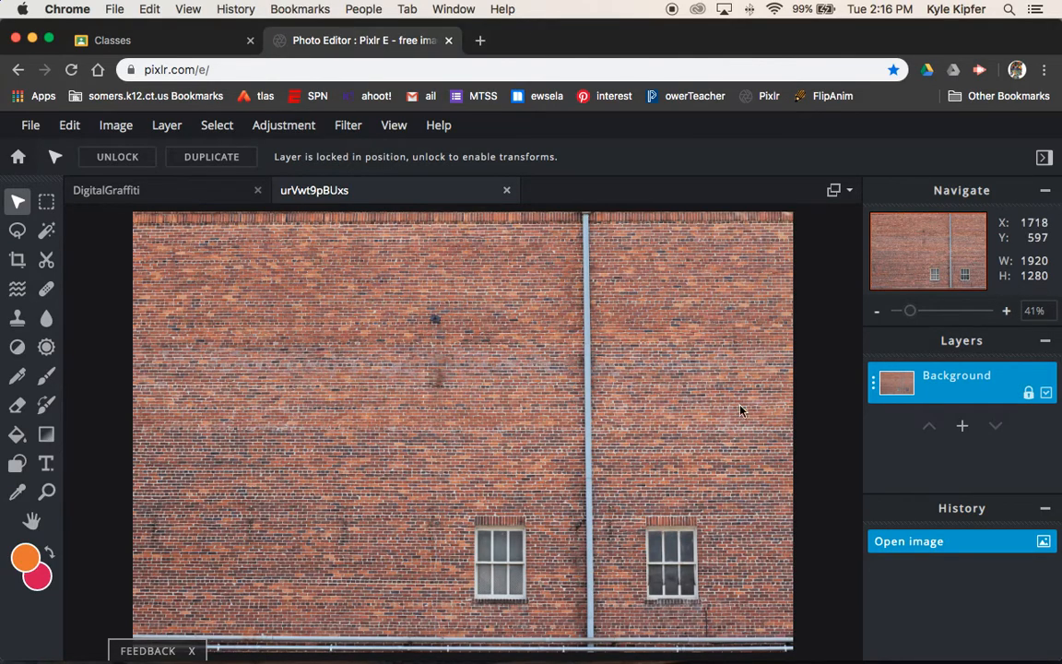
Step: Add a new text layer over the wall reading "Spartans"
left_click(46, 463)
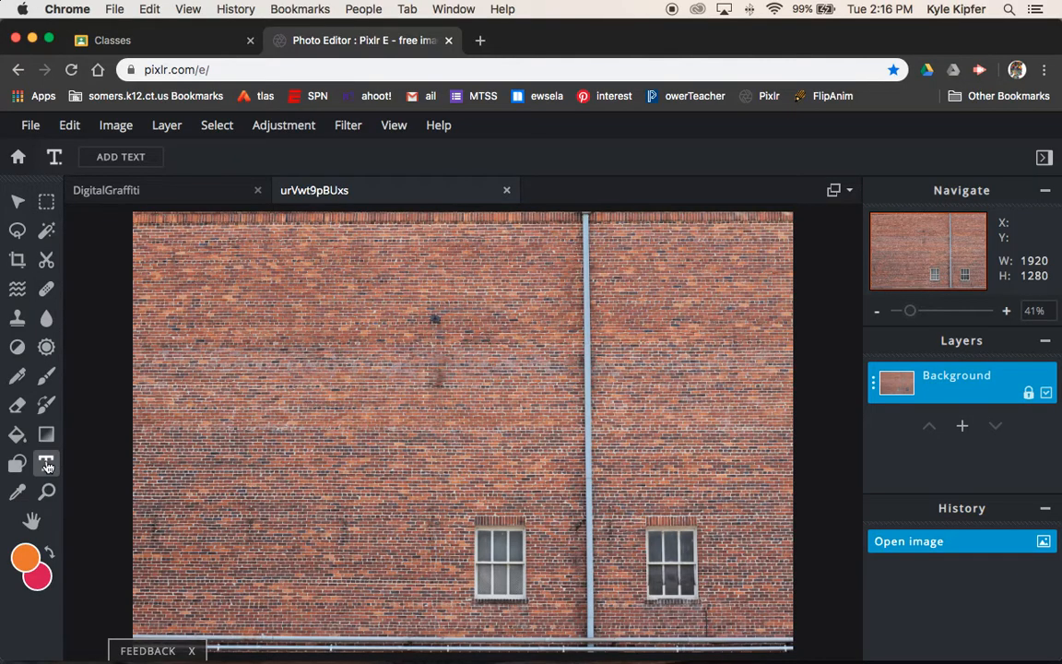
left_click(298, 343)
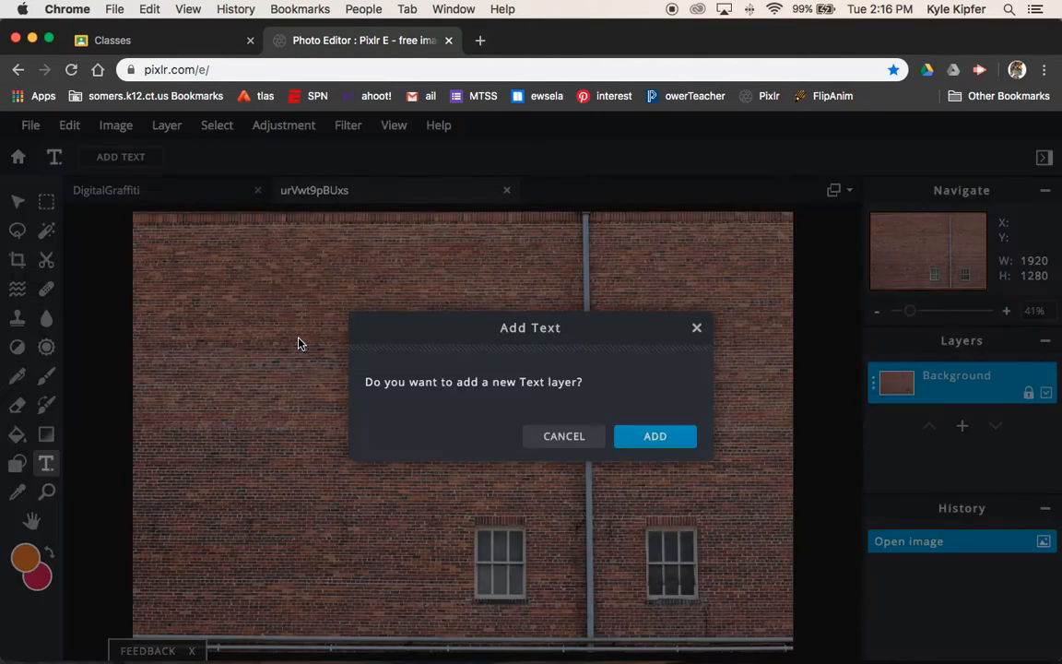
left_click(656, 437)
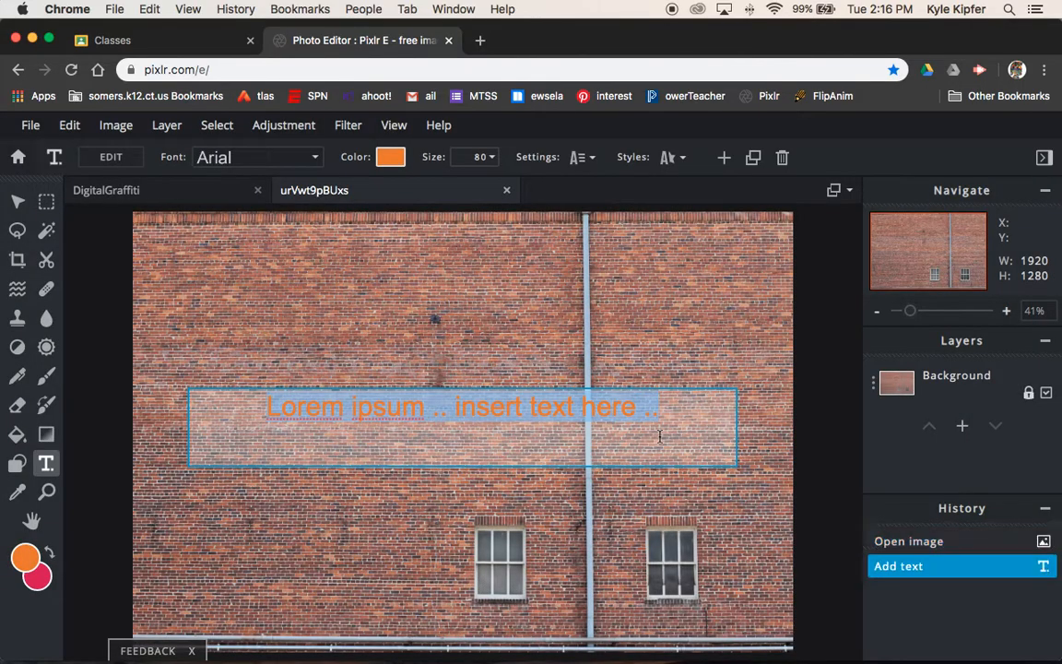
type("Spartans")
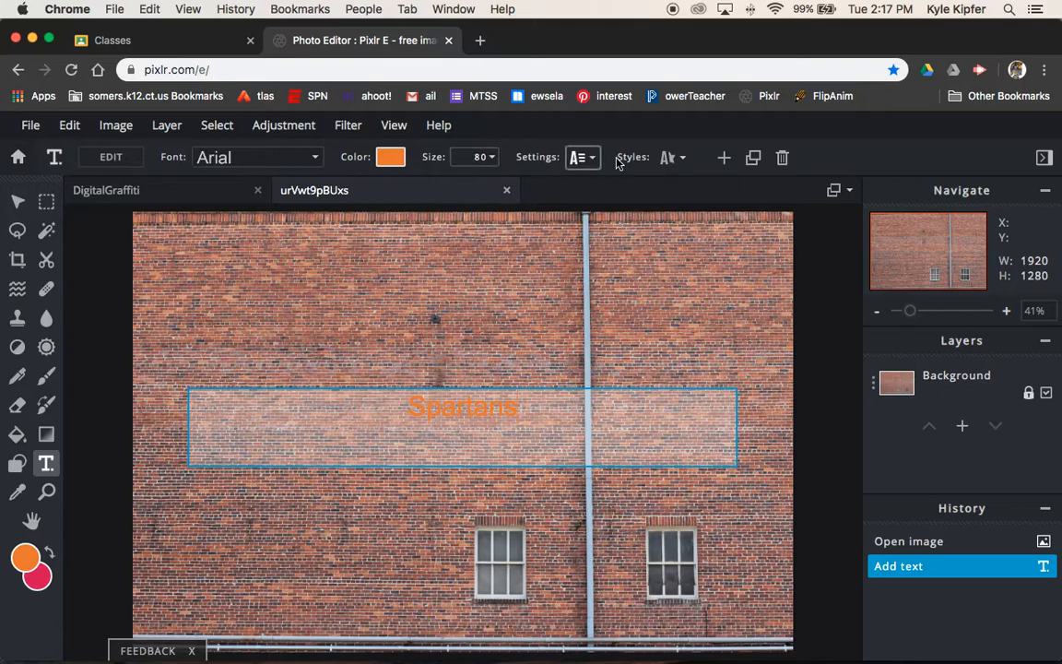
Step: Enlarge the Spartans text to size 355 and move it to the upper part of the wall, above the windows
left_click(492, 163)
left_click(493, 162)
left_click_drag(367, 188, 405, 188)
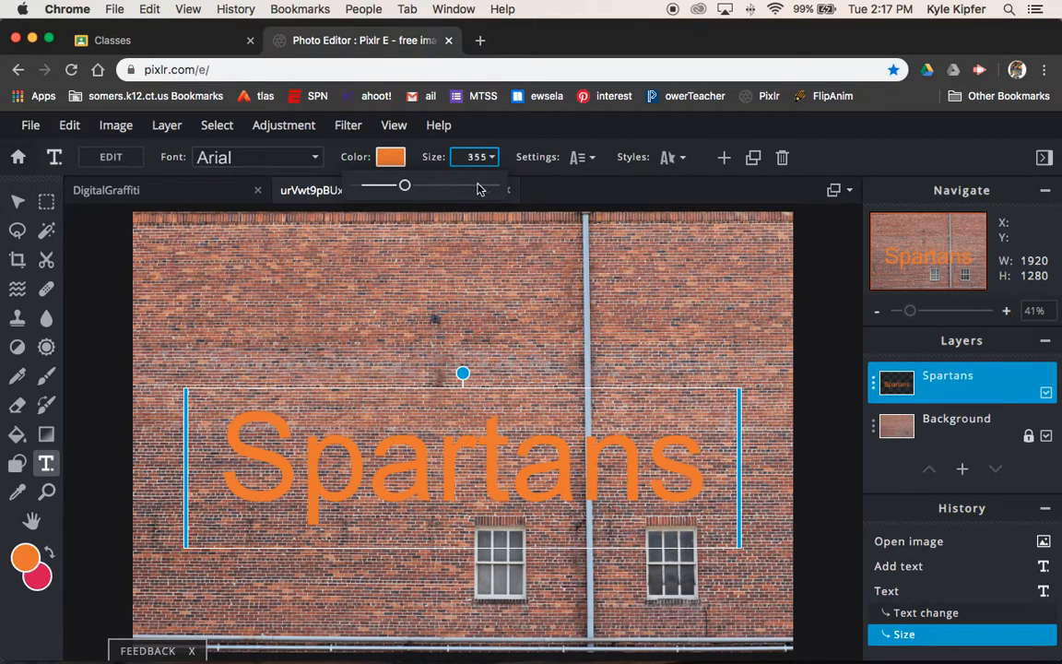
left_click(659, 193)
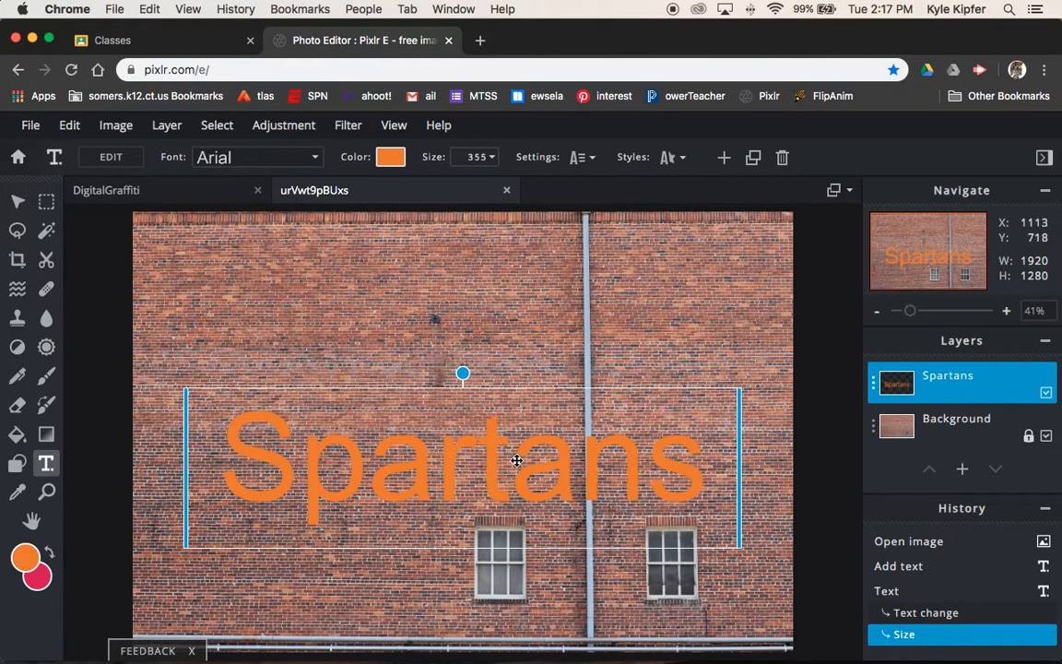
left_click_drag(559, 467, 525, 344)
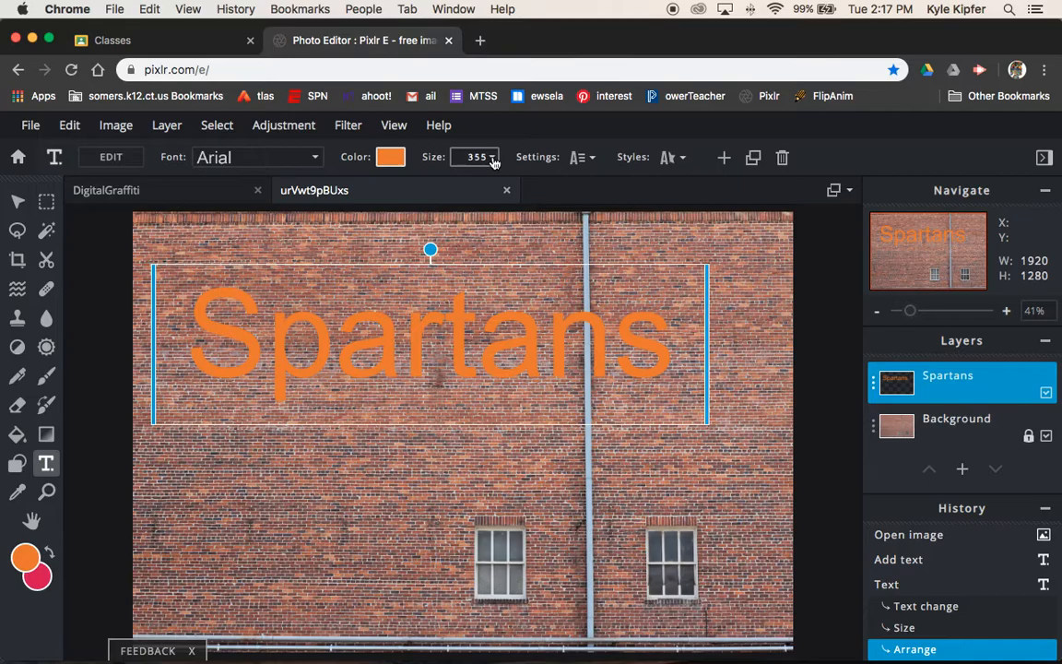
Step: Browse the available fonts and set the Spartans text to Juneuville
left_click(310, 159)
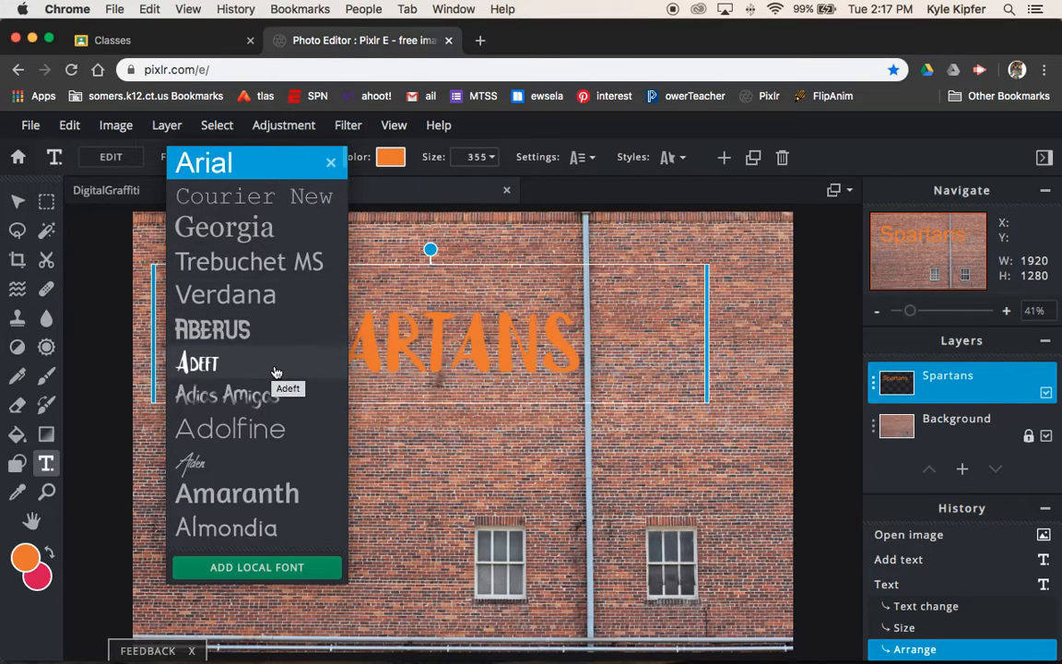
scroll(275, 371, "down", 10)
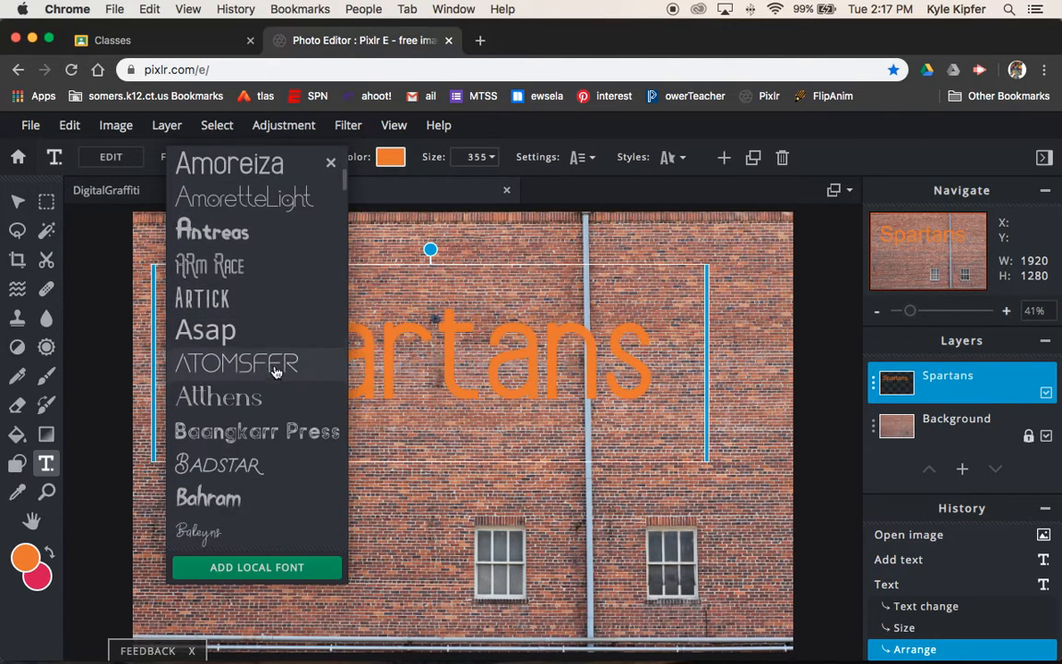
scroll(275, 372, "down", 7)
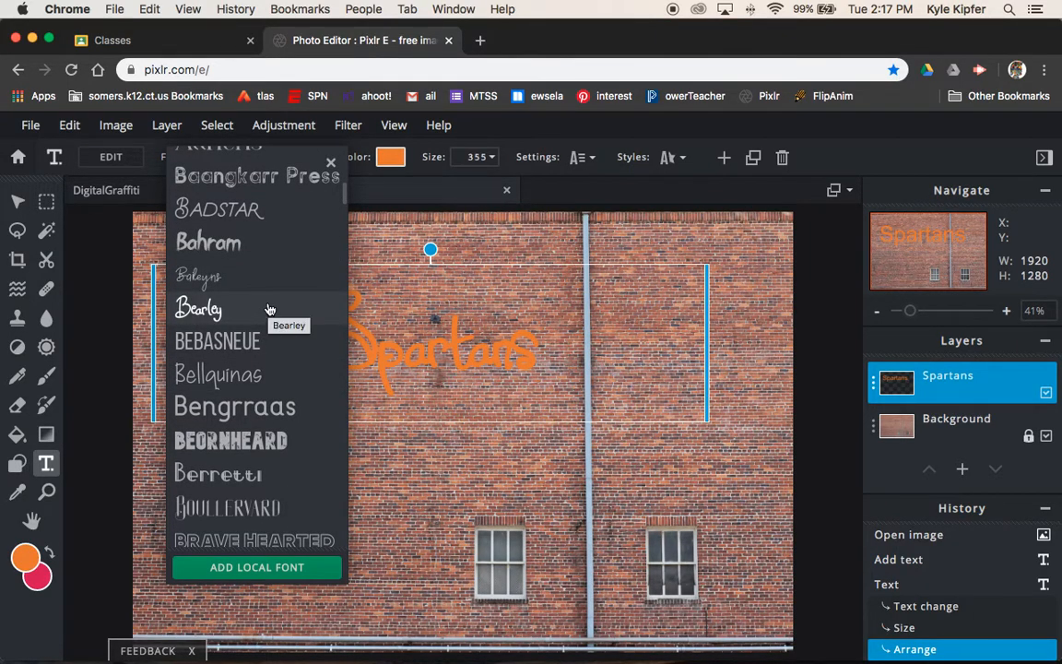
scroll(257, 374, "down", 3)
scroll(254, 369, "down", 9)
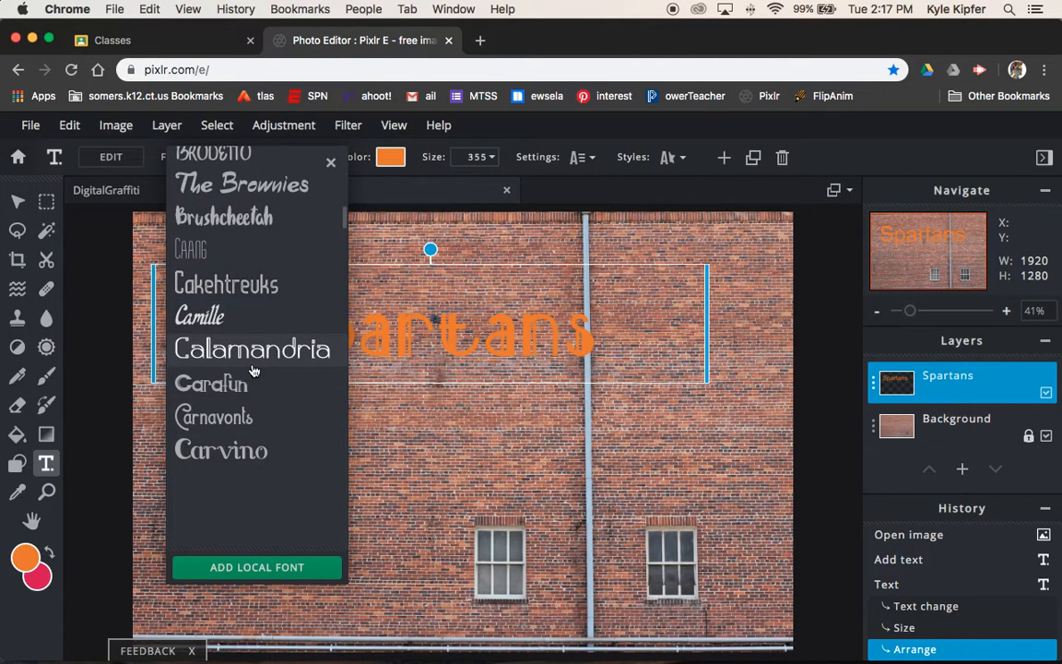
scroll(252, 370, "down", 5)
scroll(272, 396, "down", 5)
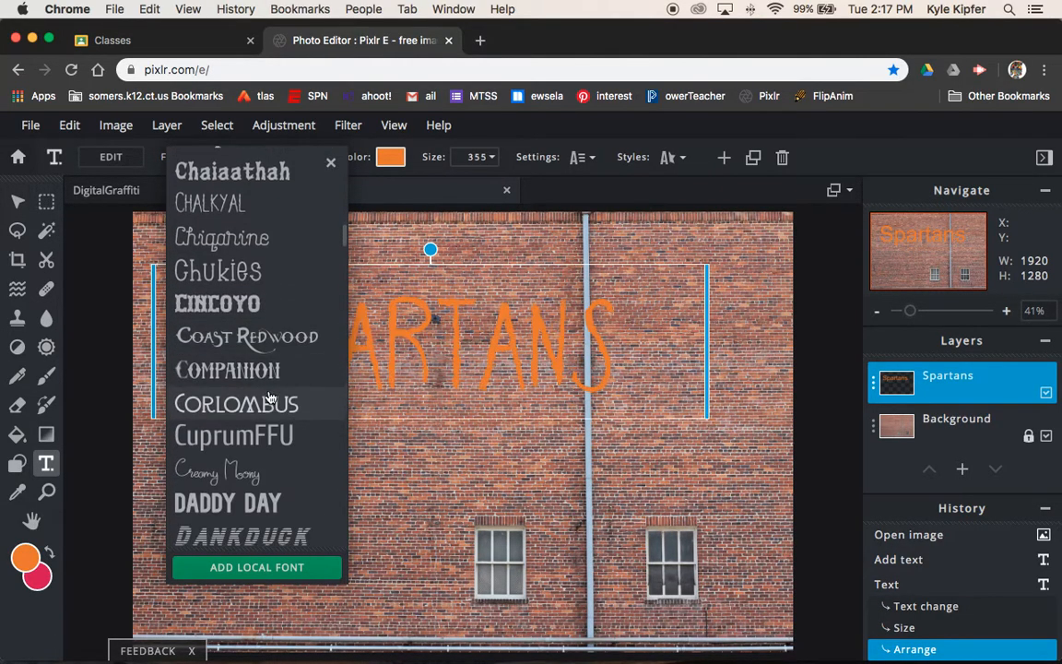
scroll(270, 396, "down", 5)
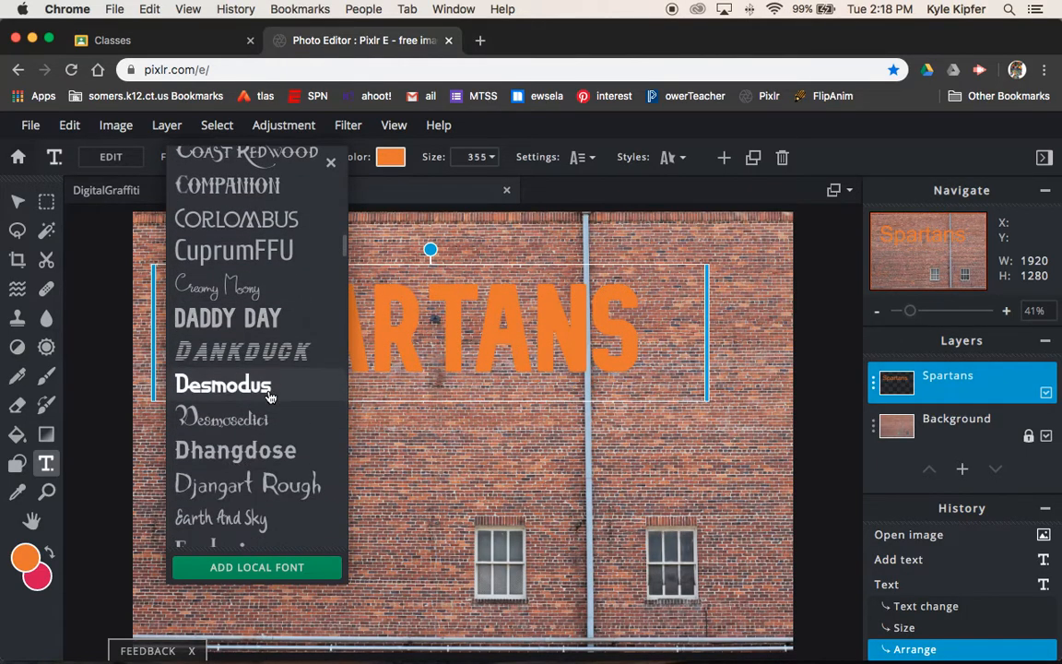
scroll(269, 396, "down", 5)
scroll(269, 395, "down", 6)
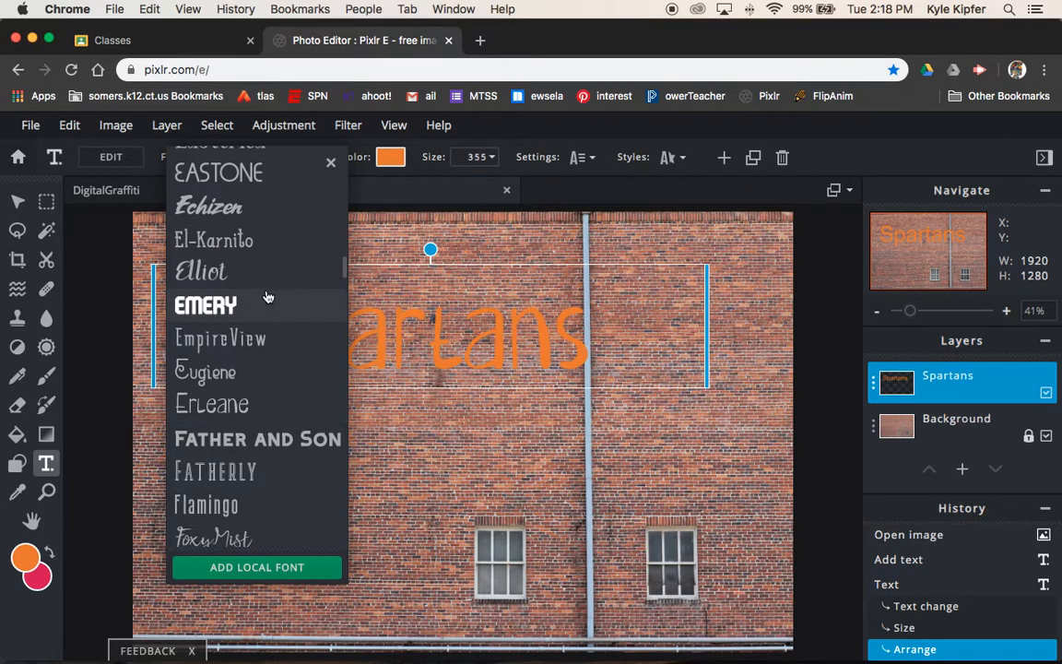
scroll(264, 384, "down", 4)
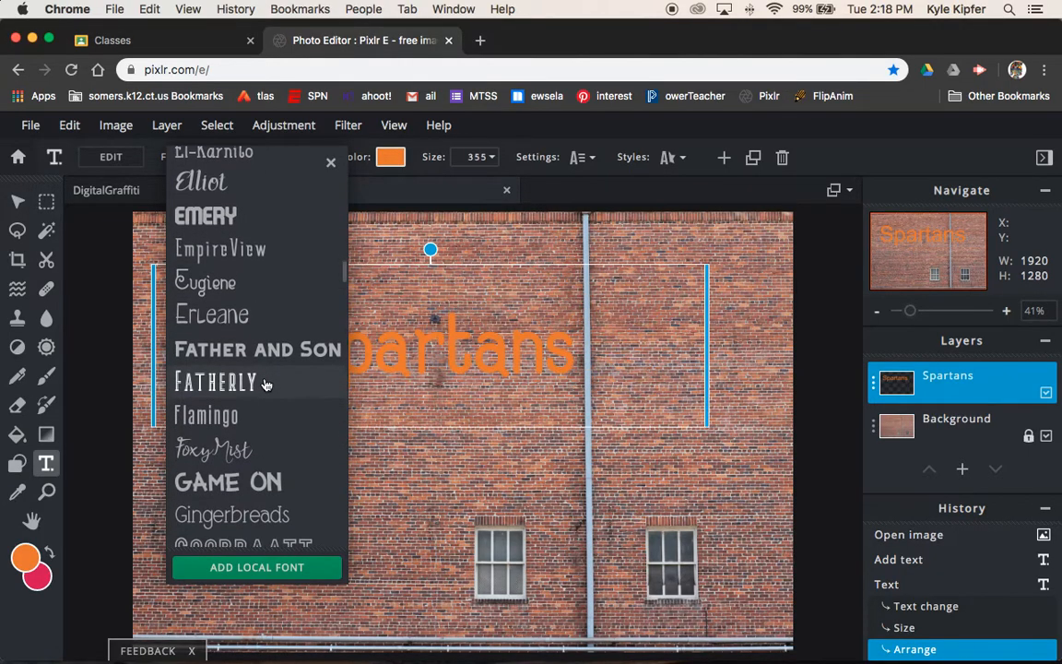
scroll(265, 385, "down", 2)
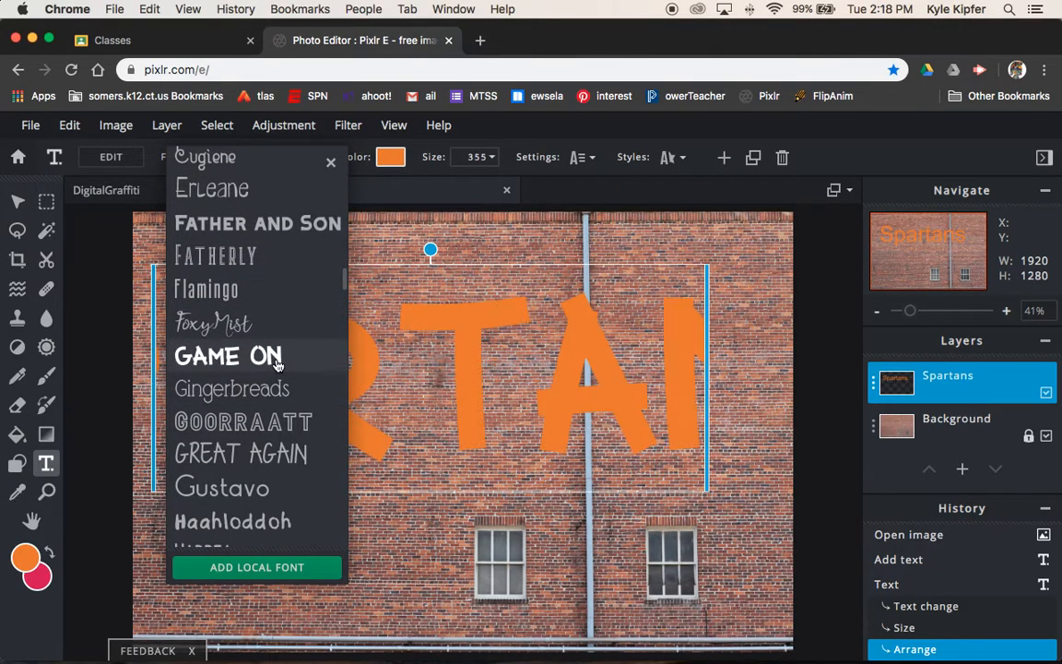
scroll(276, 366, "down", 8)
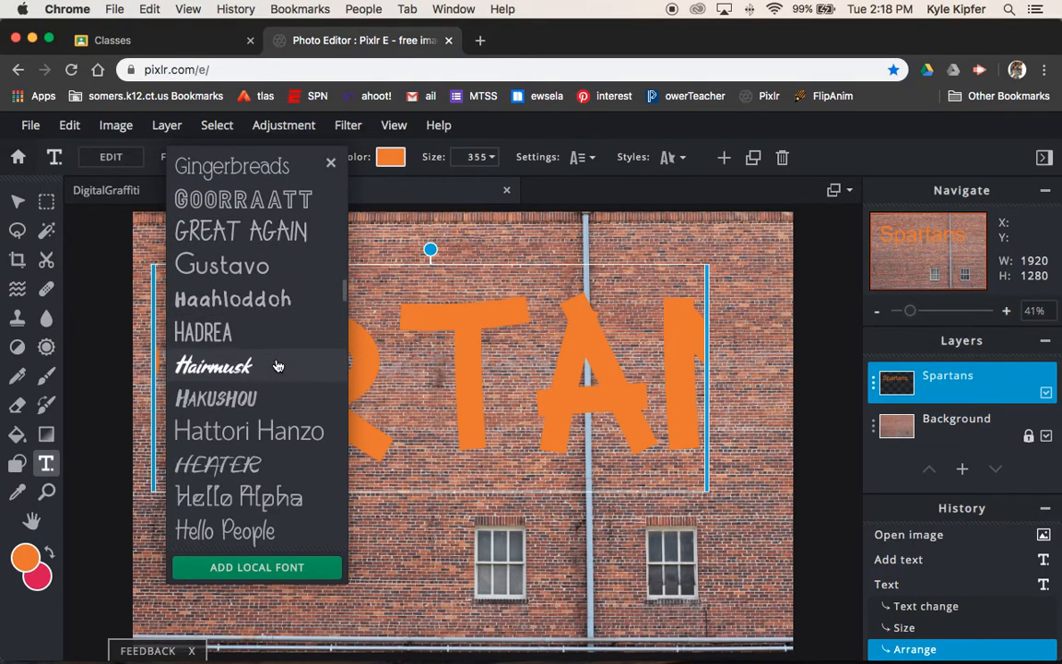
scroll(277, 366, "down", 7)
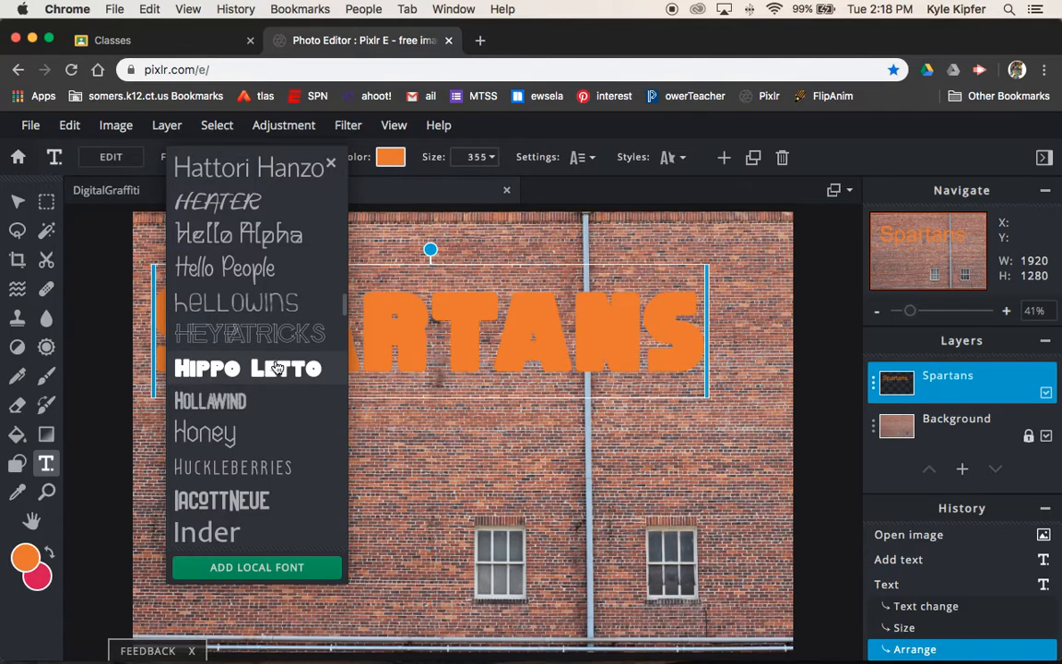
scroll(277, 366, "down", 14)
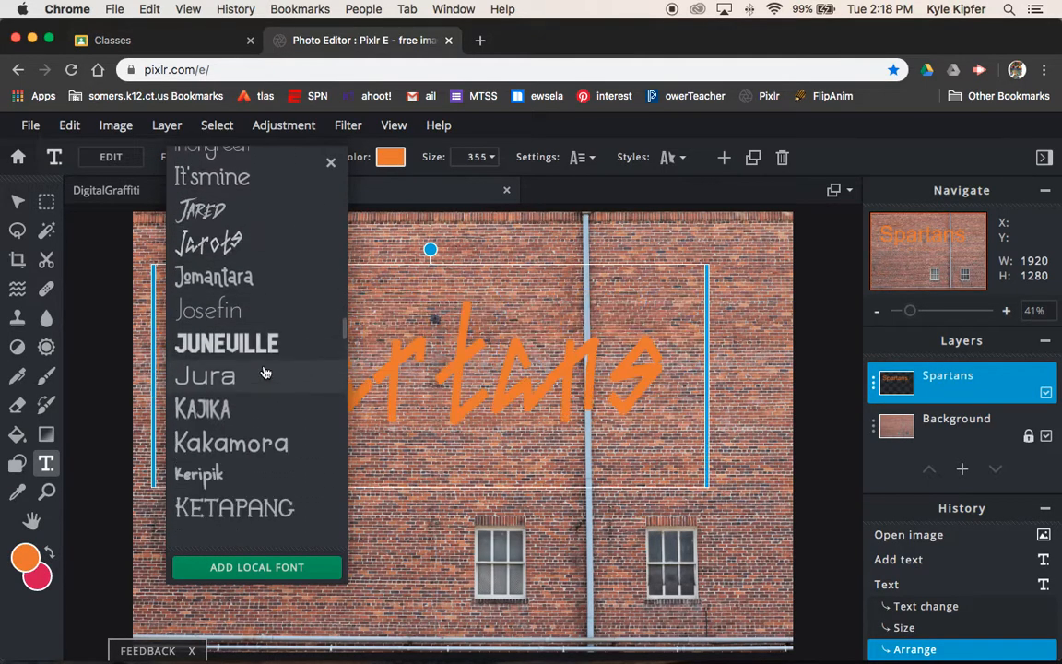
scroll(265, 372, "down", 1)
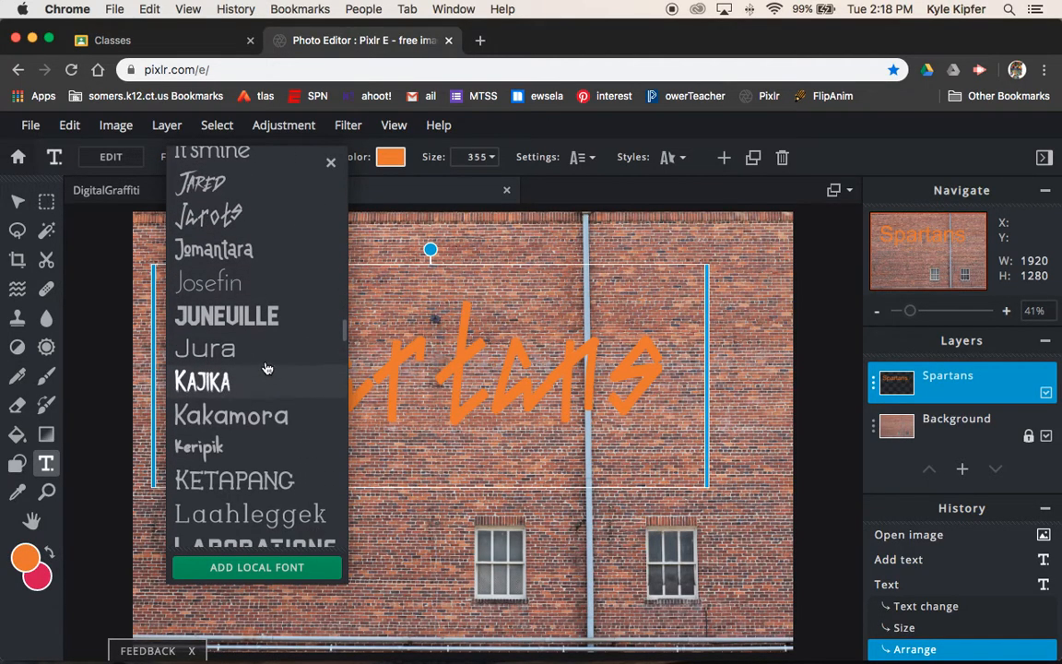
left_click(255, 316)
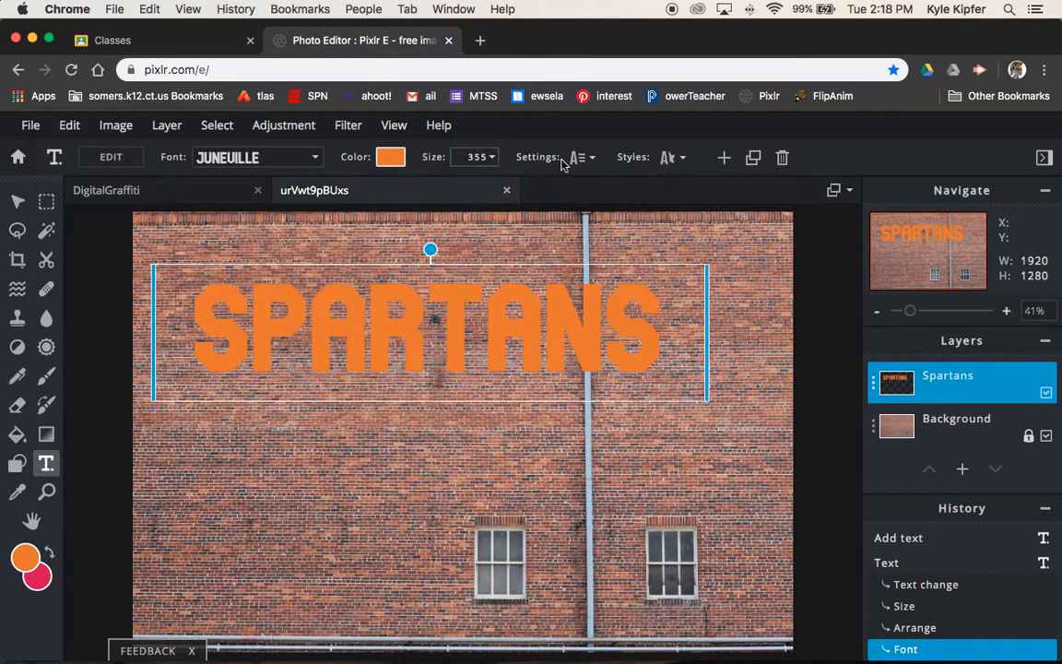
Step: Tighten the letter spacing of the Spartans text to -20
left_click(593, 158)
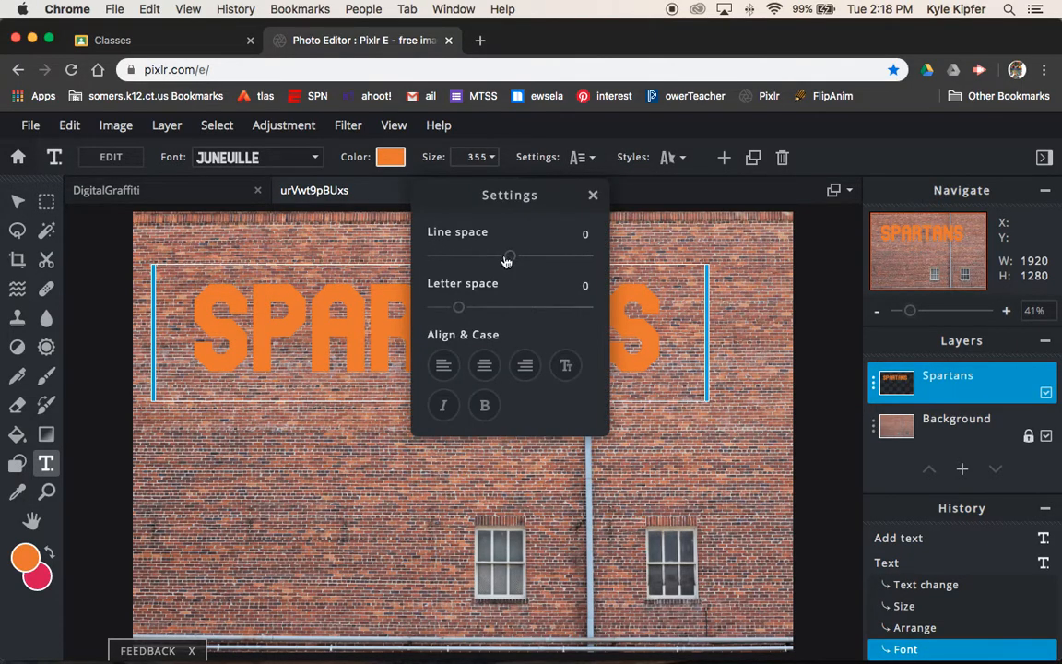
left_click_drag(460, 310, 413, 317)
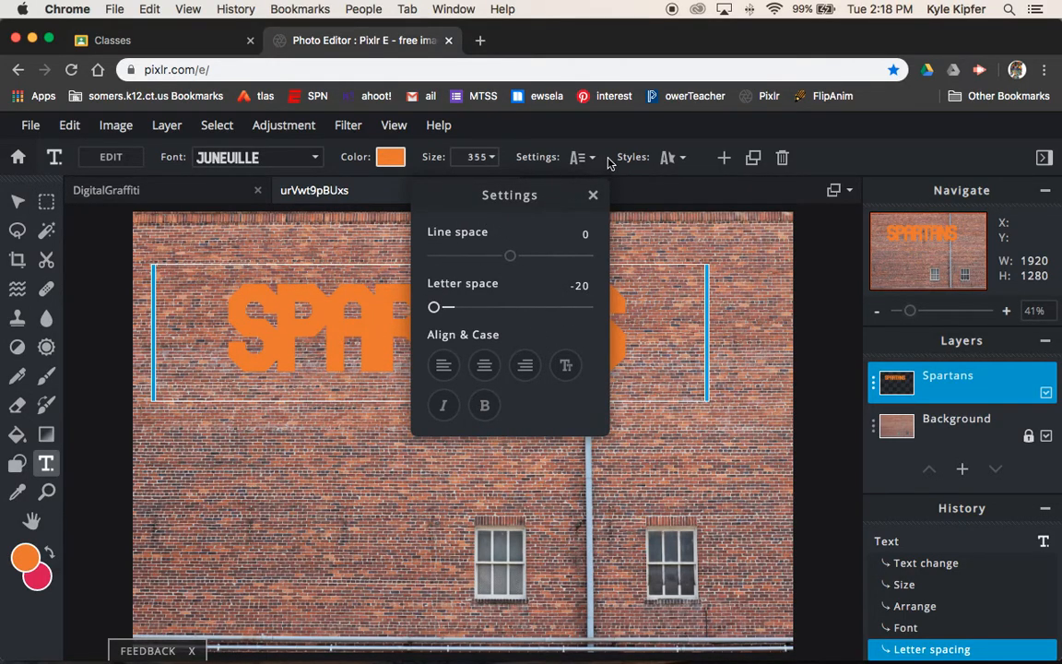
left_click(675, 159)
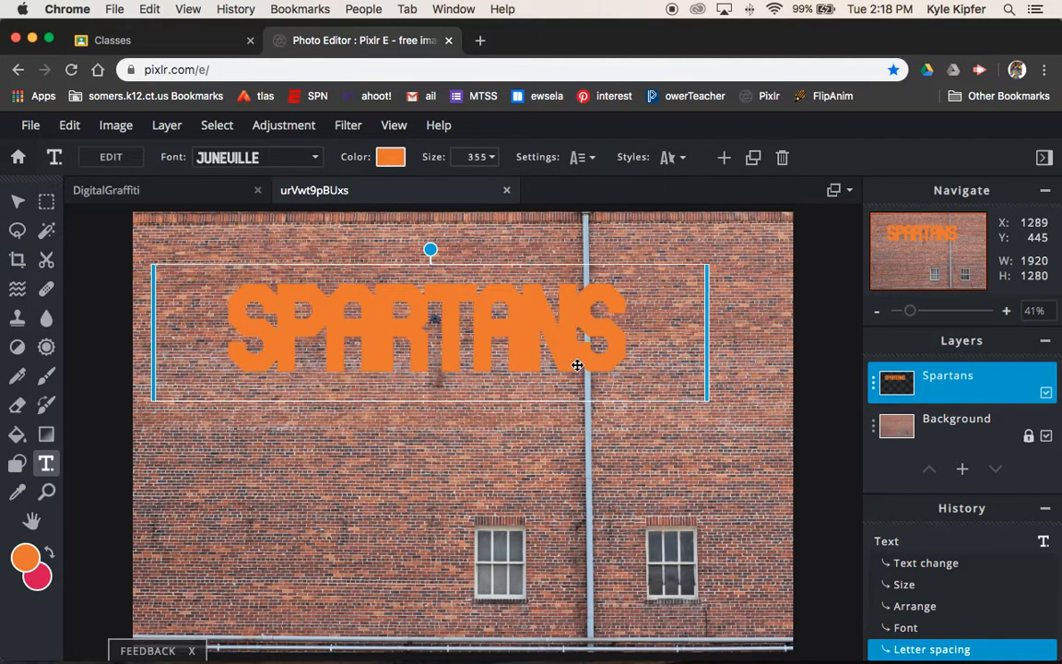
Step: Add an outline to the Spartans text and color it light pink, #E08888
left_click(683, 160)
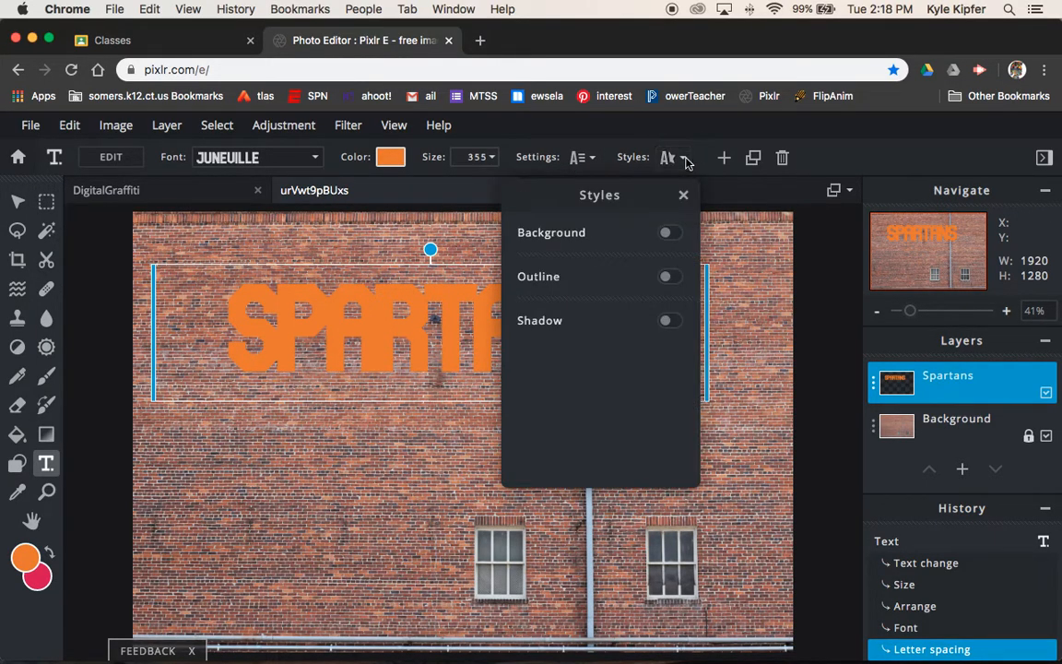
left_click(676, 279)
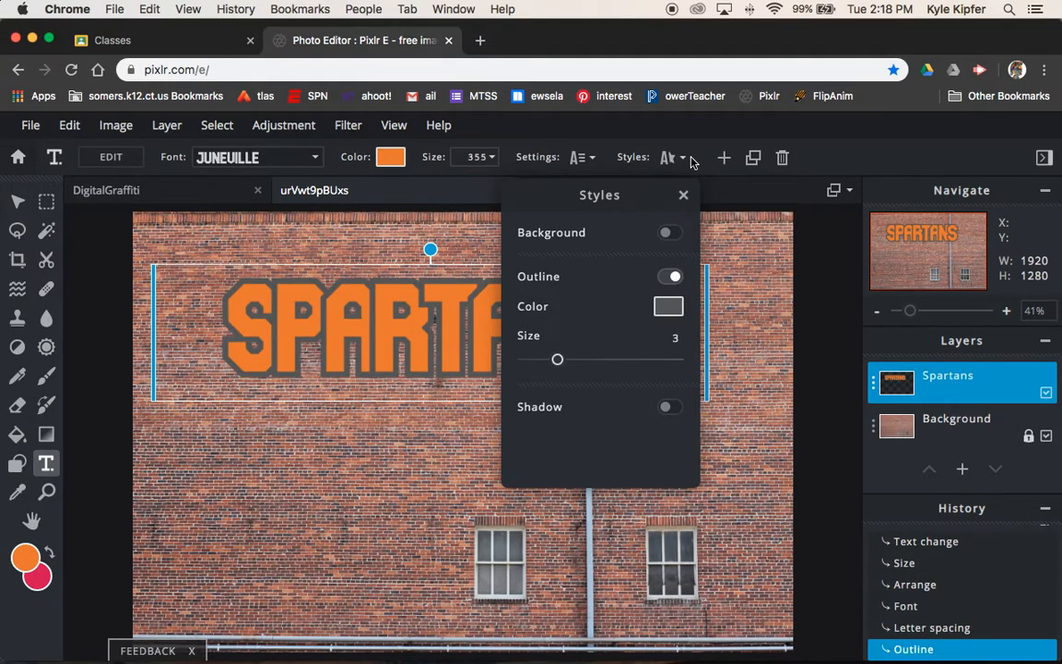
left_click(668, 306)
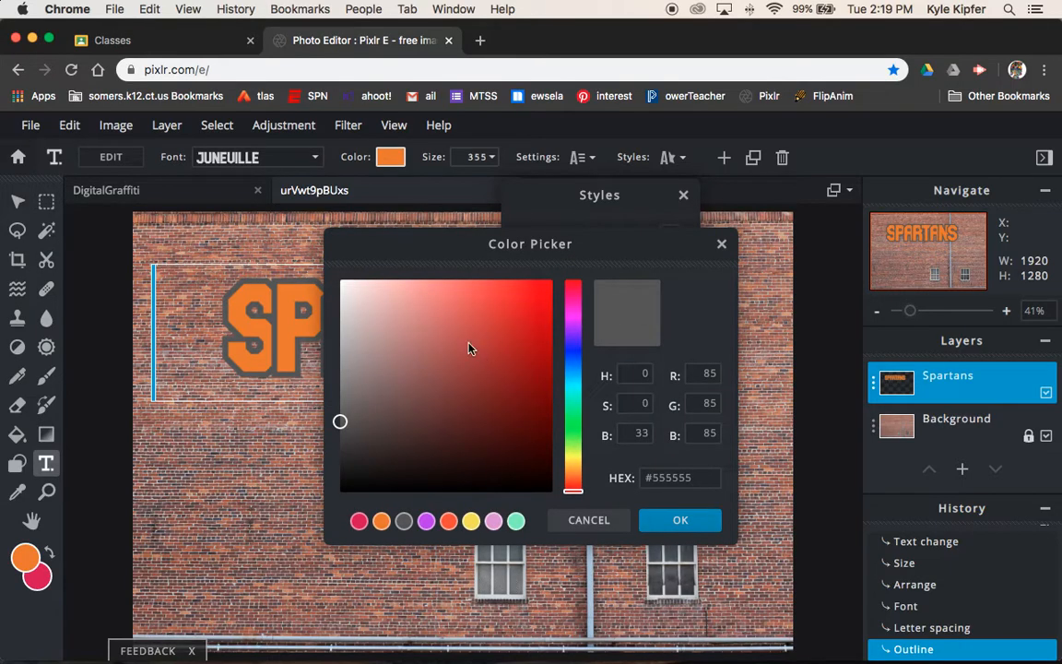
left_click(424, 306)
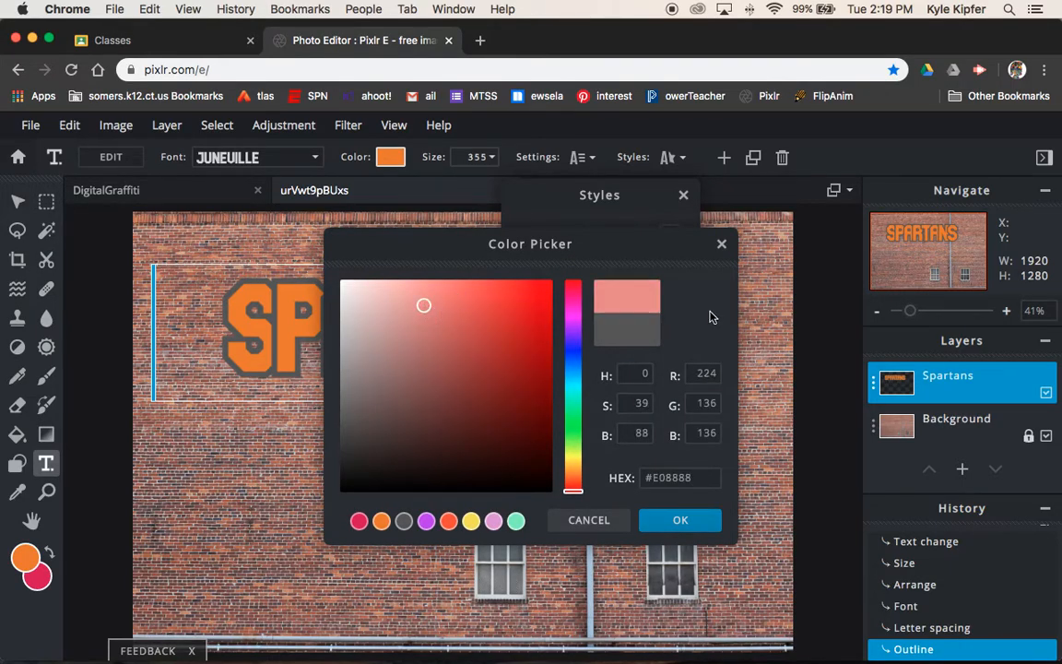
left_click(712, 519)
Step: Recolor the Spartans text outline to off-white, #F9F3F3
left_click(661, 311)
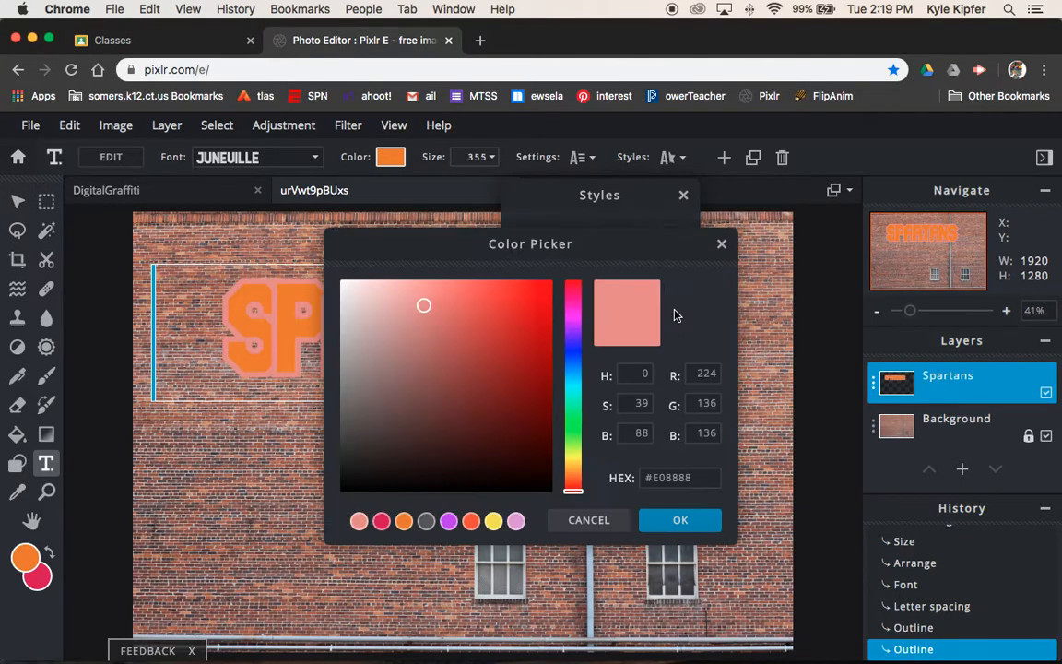
left_click(344, 287)
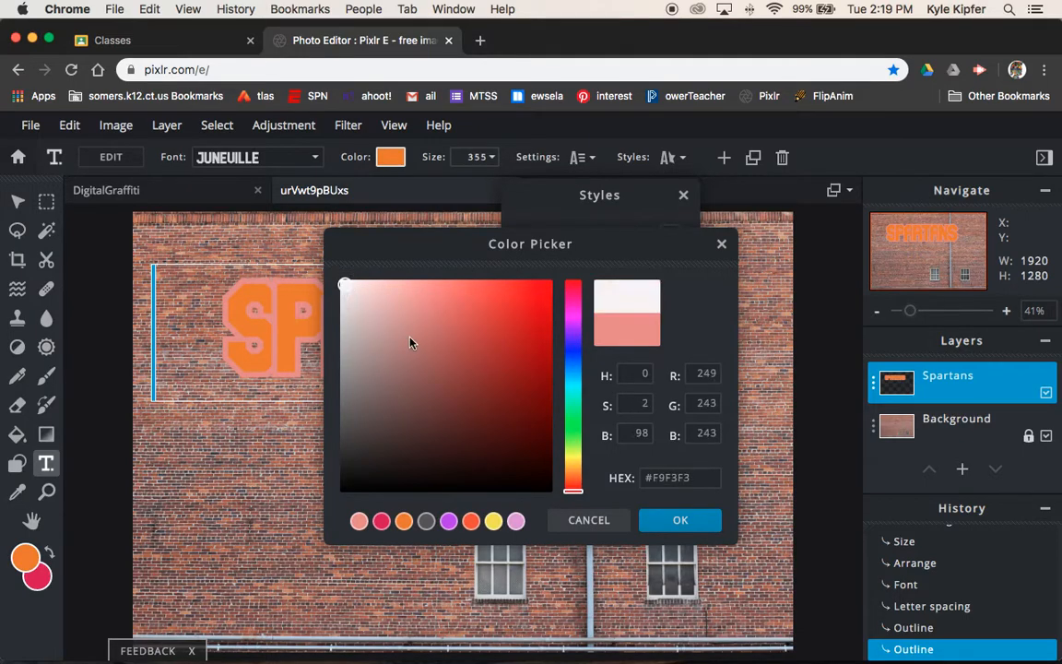
left_click(702, 522)
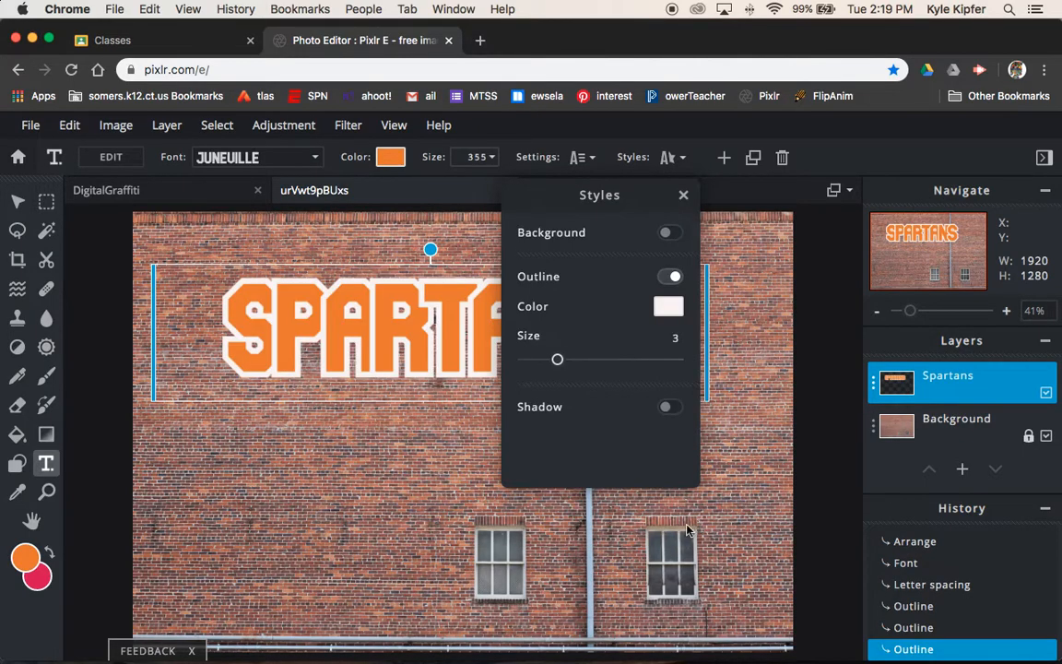
left_click(682, 196)
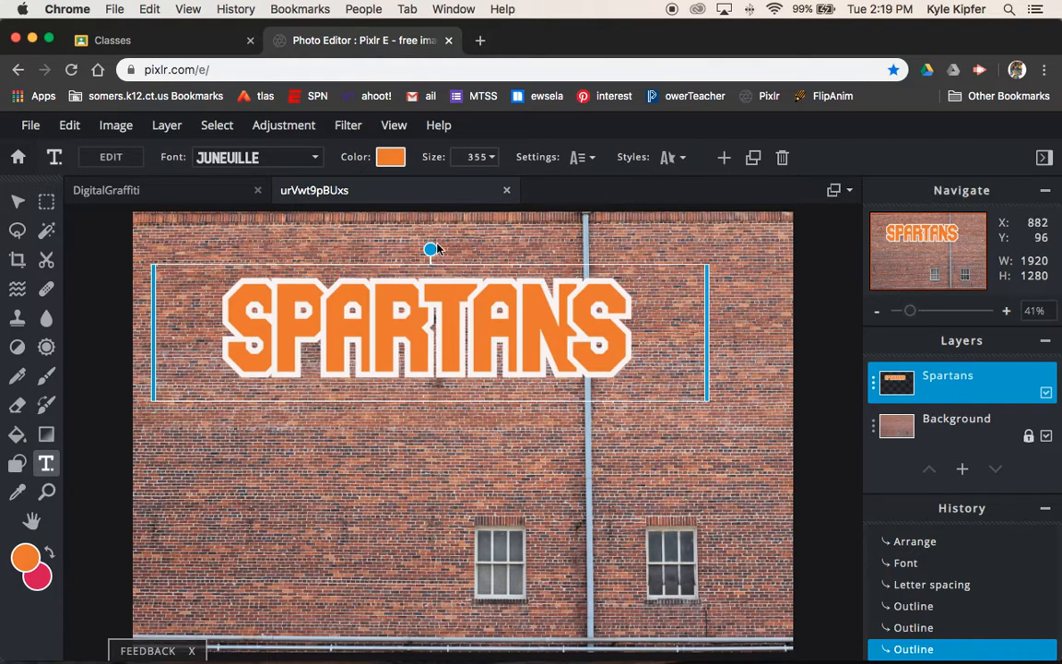
Step: Tilt the Spartans text slightly counterclockwise and shift it a little lower on the wall
mouse_move(430, 247)
left_mouse_down()
mouse_move(412, 237)
mouse_move(417, 249)
left_mouse_up()
left_click_drag(443, 332, 429, 373)
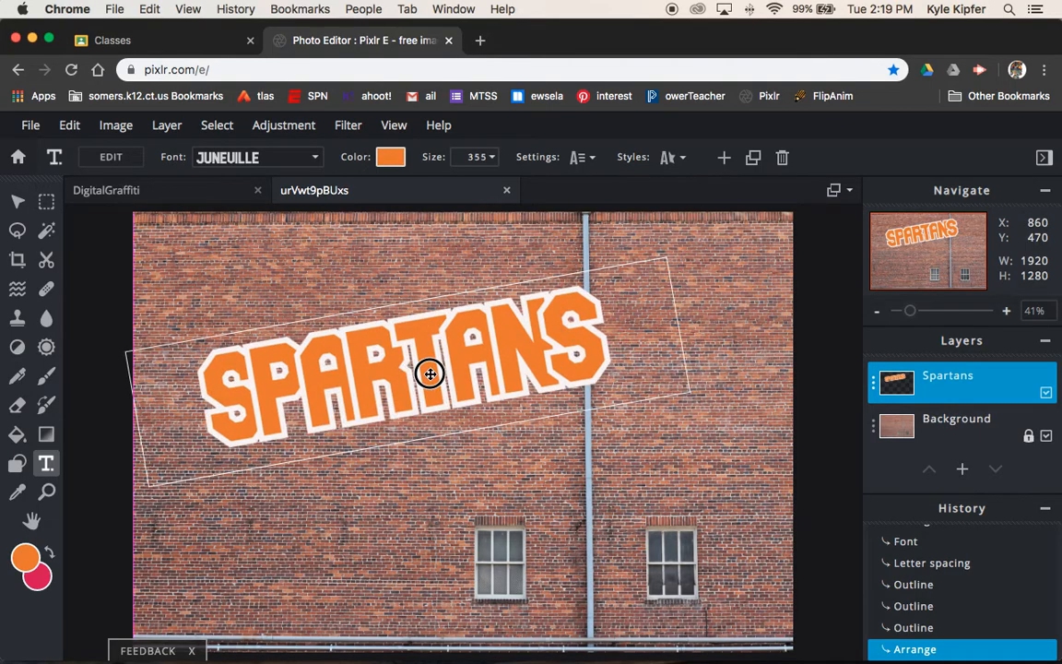
left_click(15, 207)
left_click(774, 393)
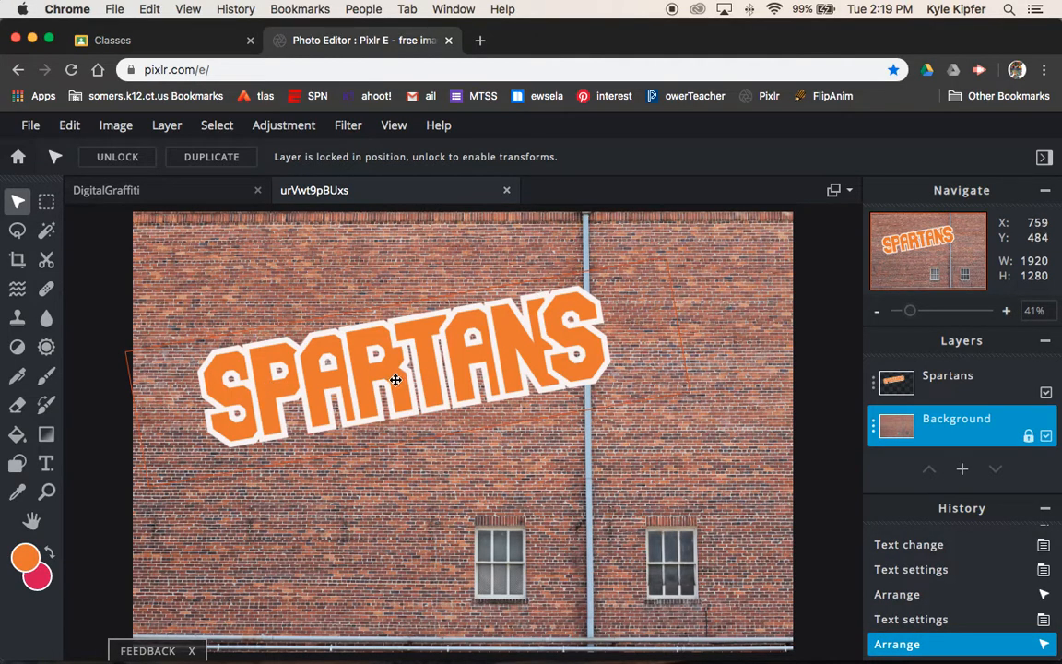
Step: Rasterize the Spartans text layer
left_click(155, 133)
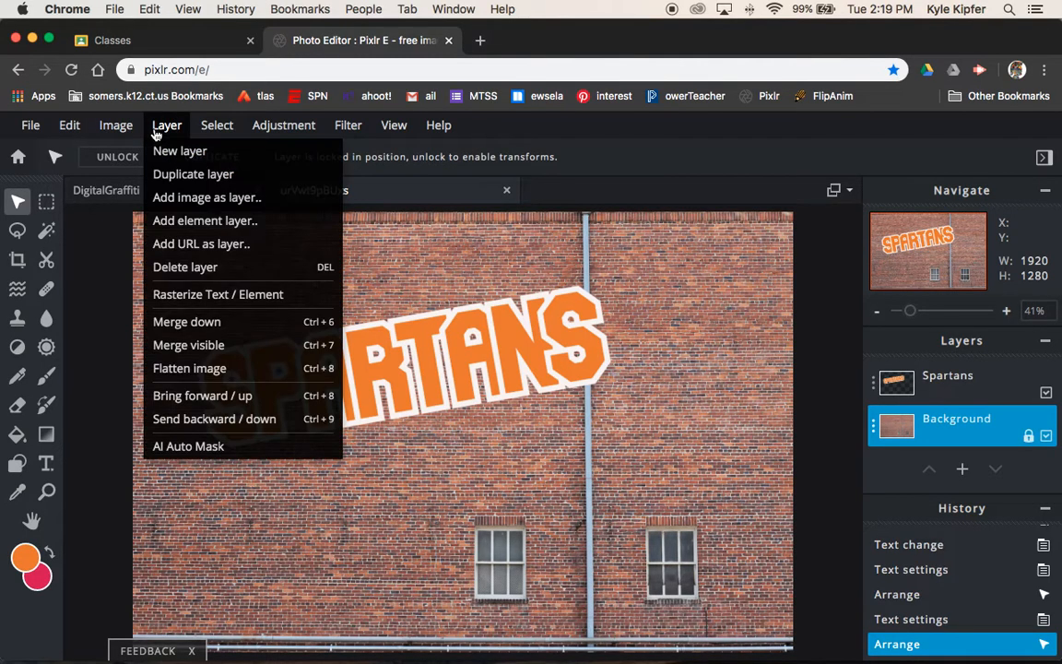
left_click(156, 130)
left_click(957, 381)
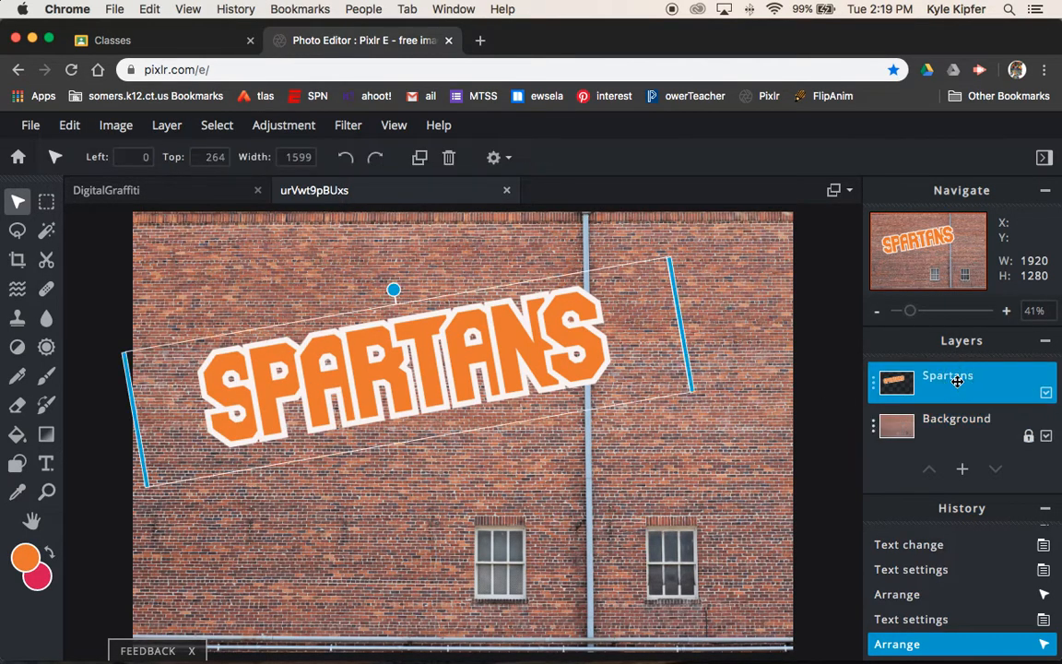
left_click(166, 126)
left_click(245, 294)
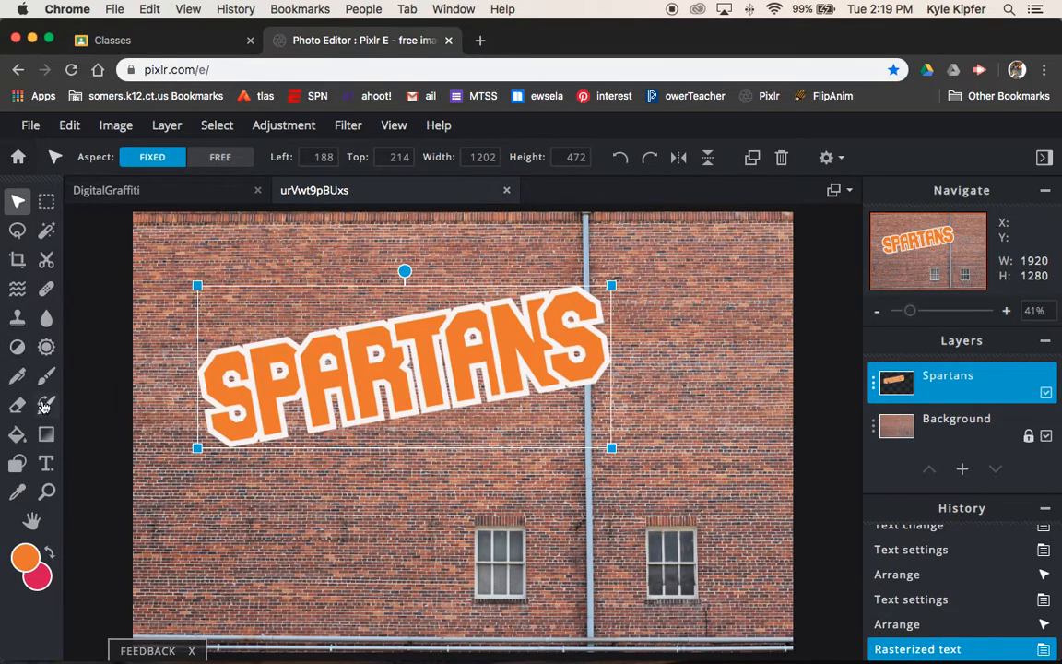
Step: Select the orange fill of every letter in Spartans with Wand Select in add-to-selection mode
left_click(48, 235)
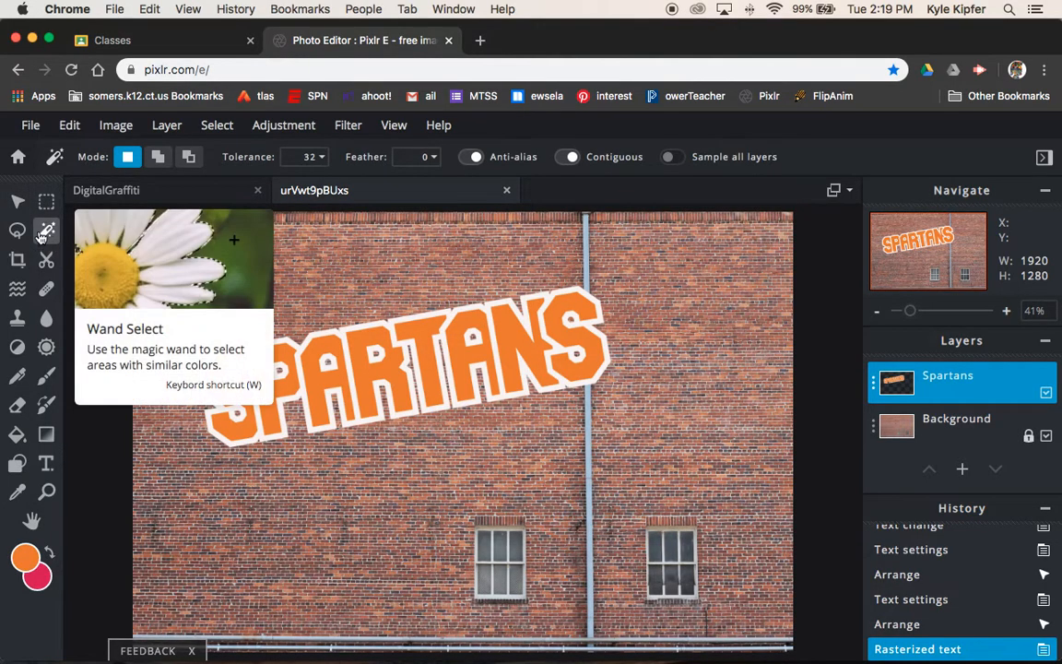
left_click(156, 158)
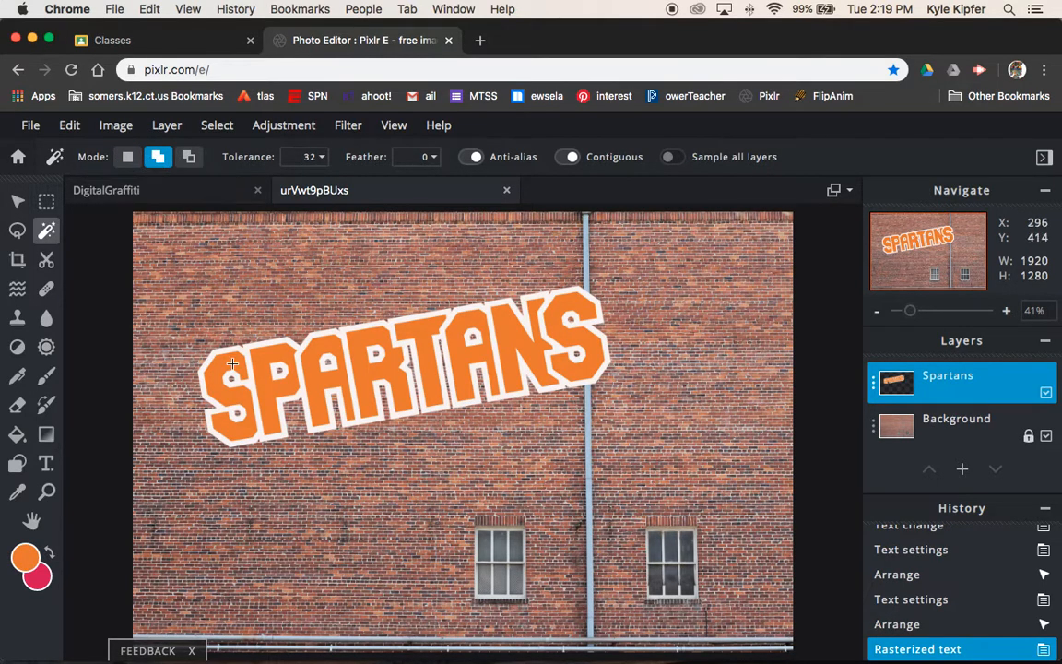
scroll(212, 378, "up", 2)
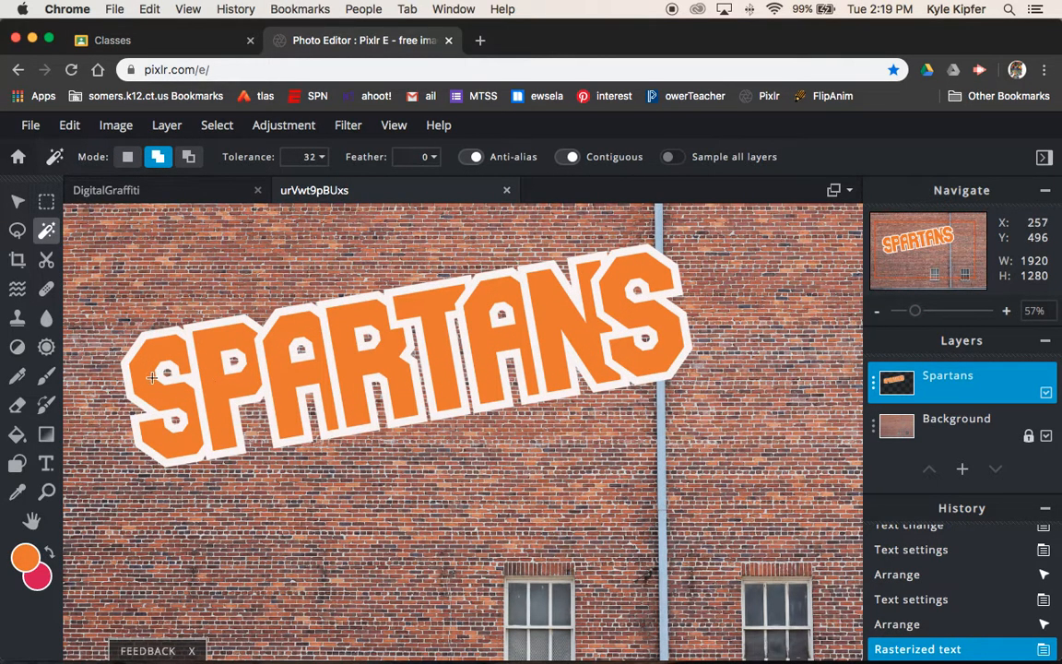
left_click(144, 378)
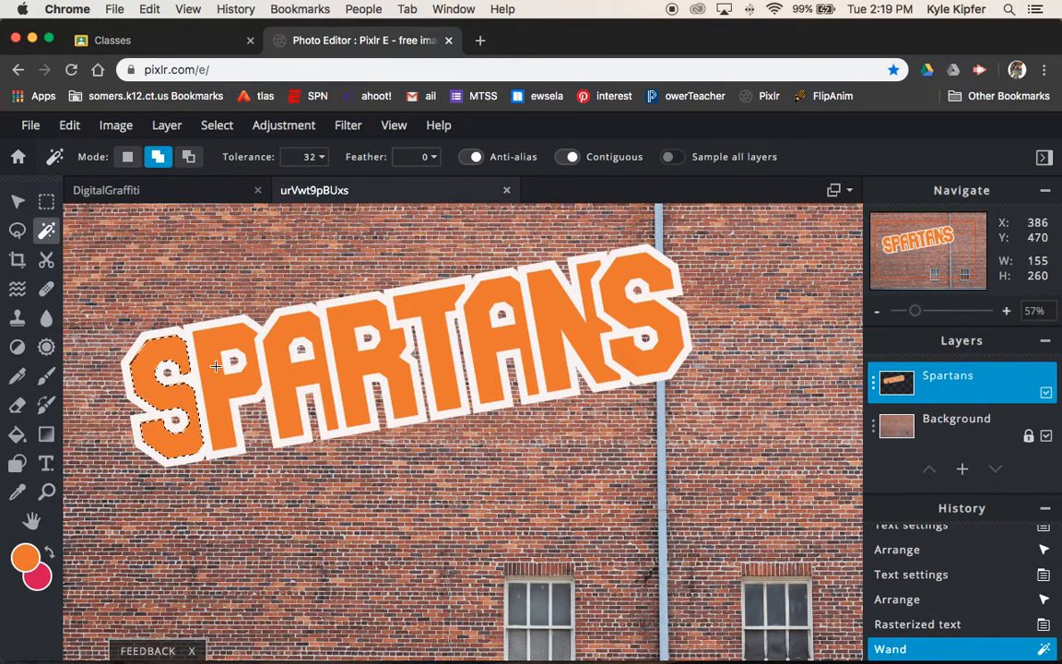
left_click(287, 378)
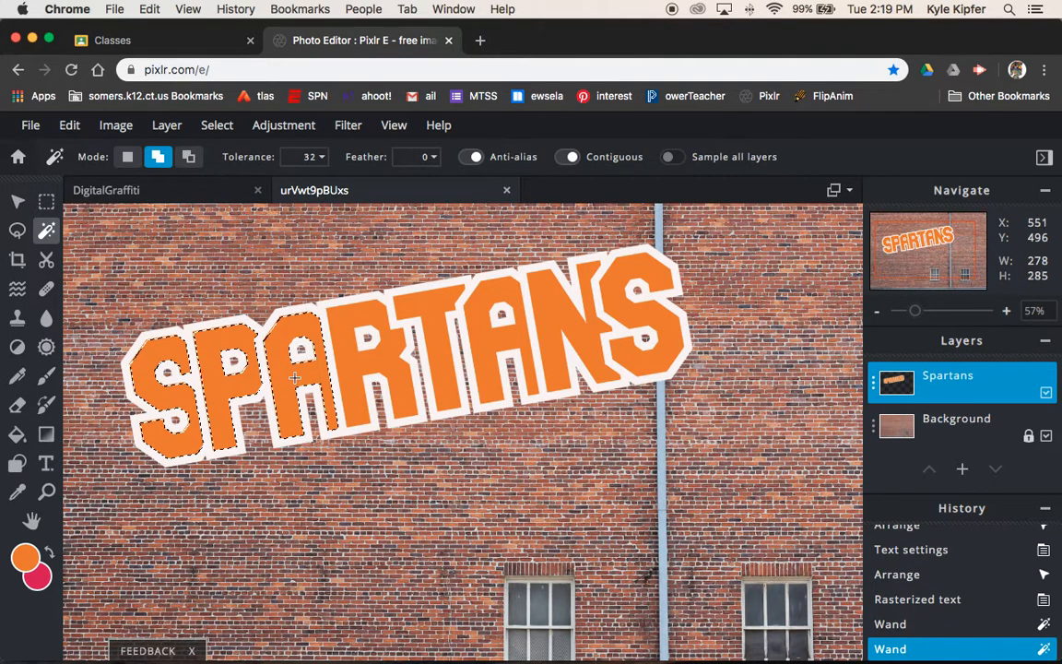
left_click(429, 346)
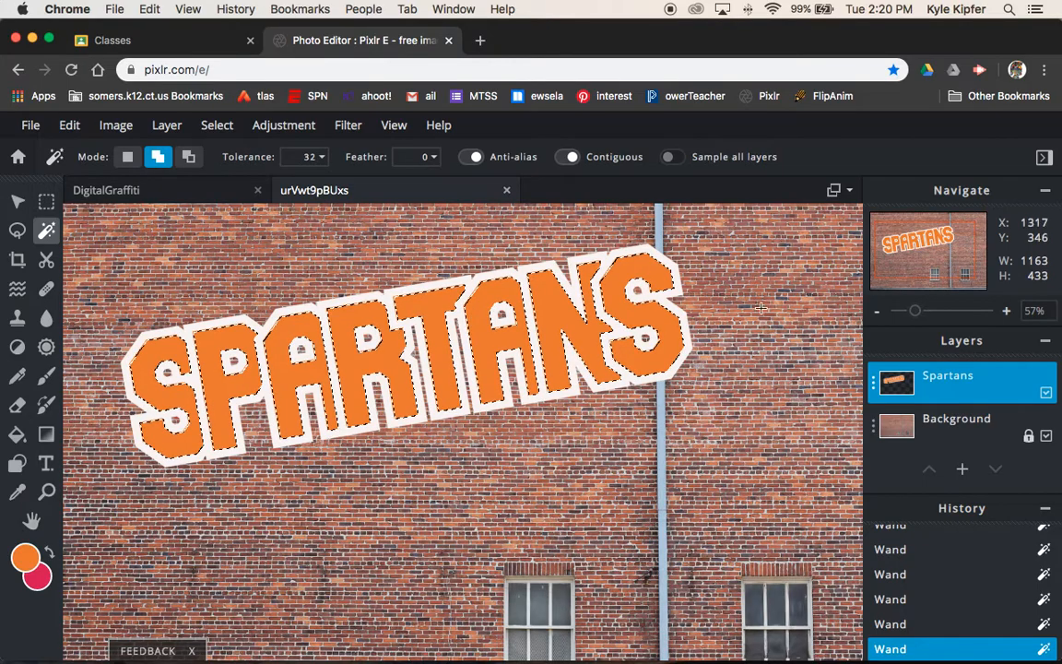
left_click(878, 314)
left_click(878, 314)
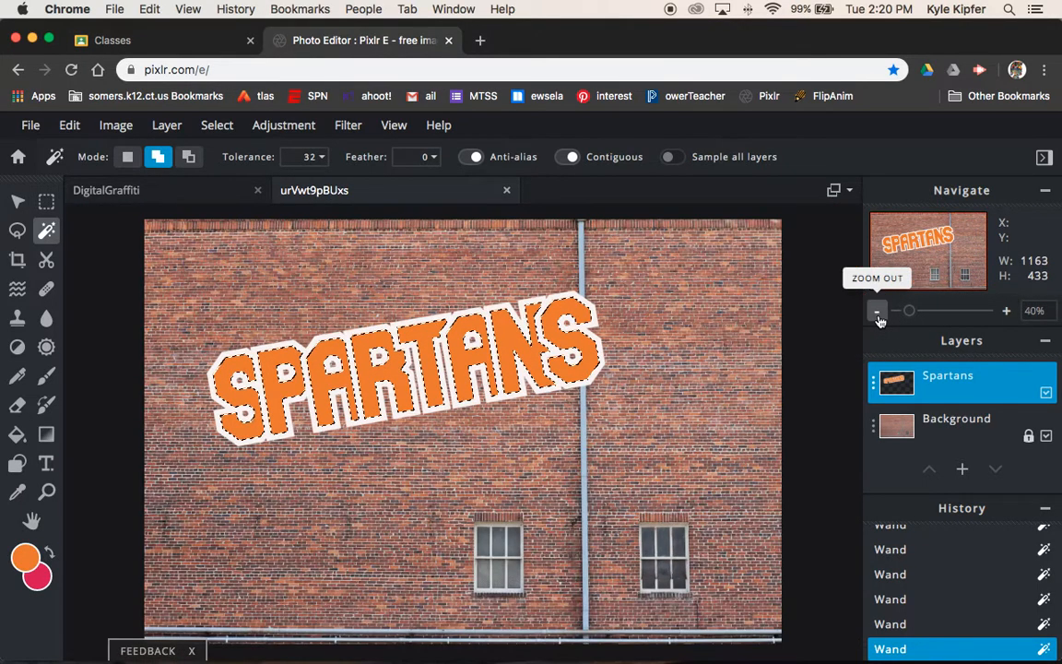
Step: Activate the linear Gradient tool and set the gradient's starting color to medium green
left_click(46, 436)
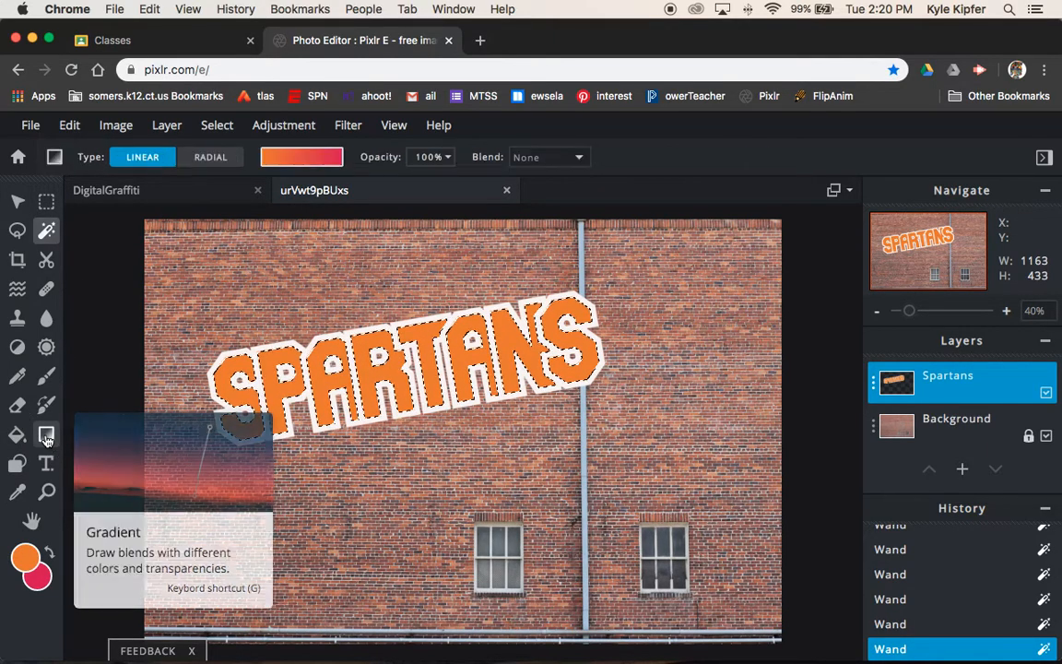
left_click(297, 163)
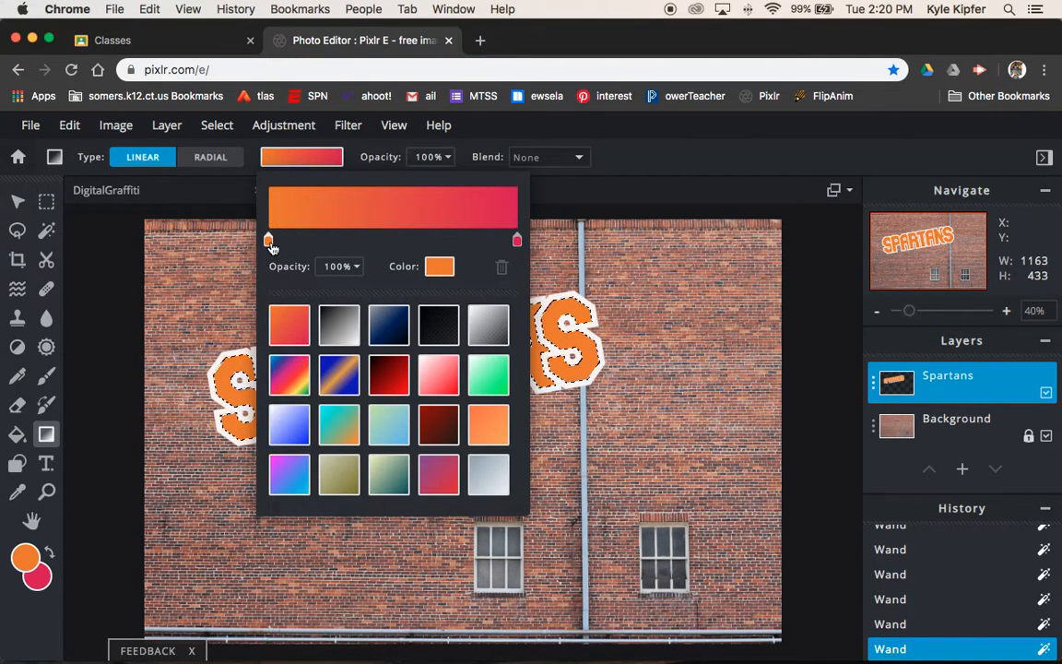
left_click(518, 243)
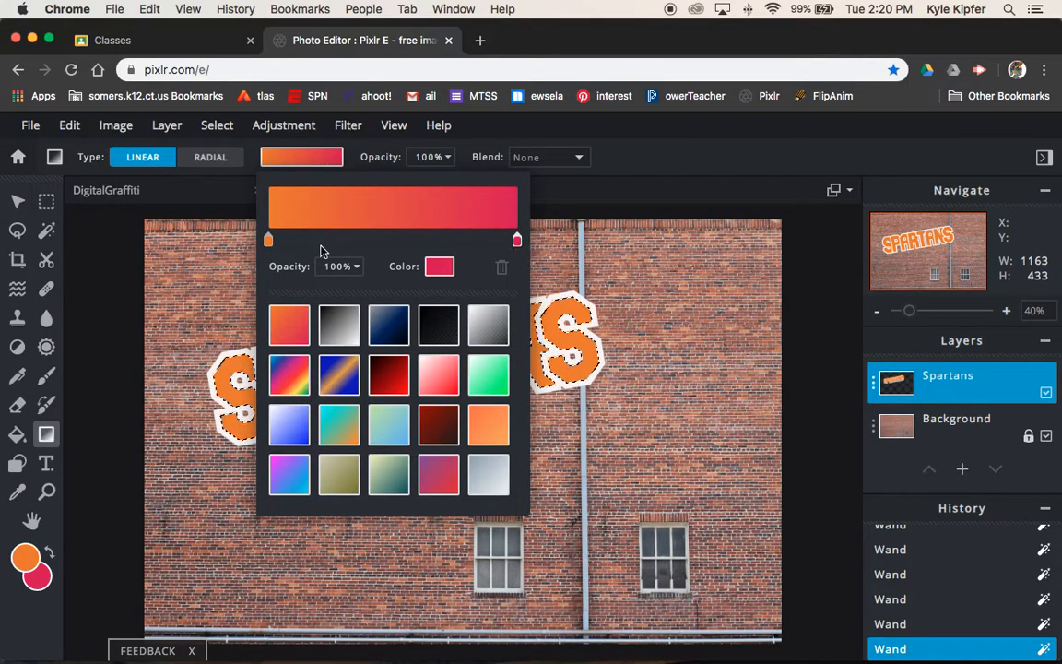
left_click(269, 242)
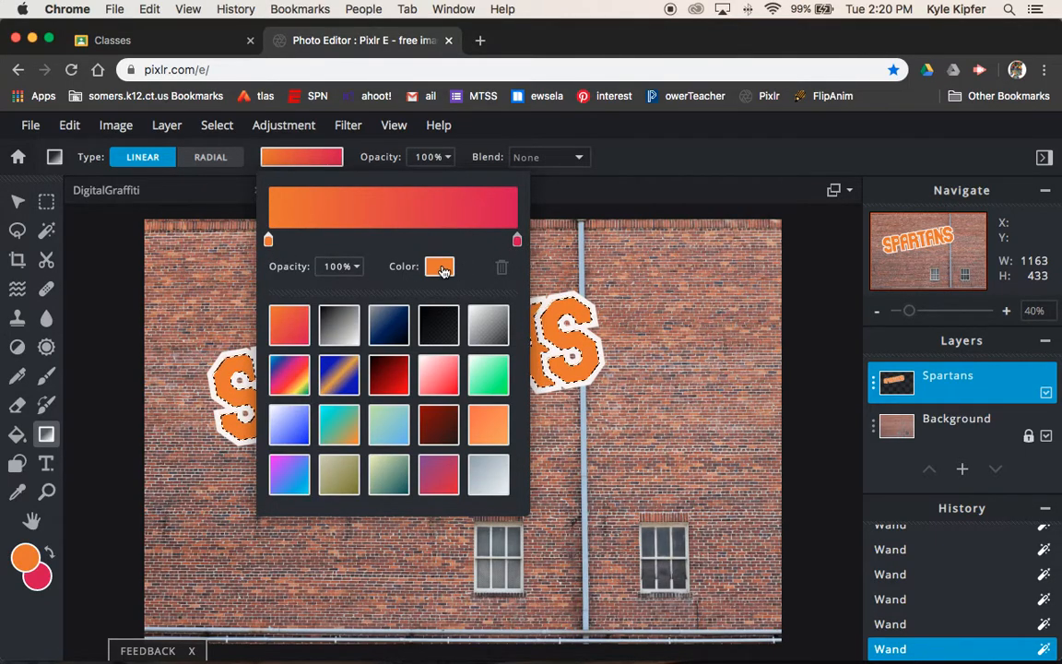
left_click(441, 267)
left_click(574, 443)
left_click(509, 355)
left_click(689, 525)
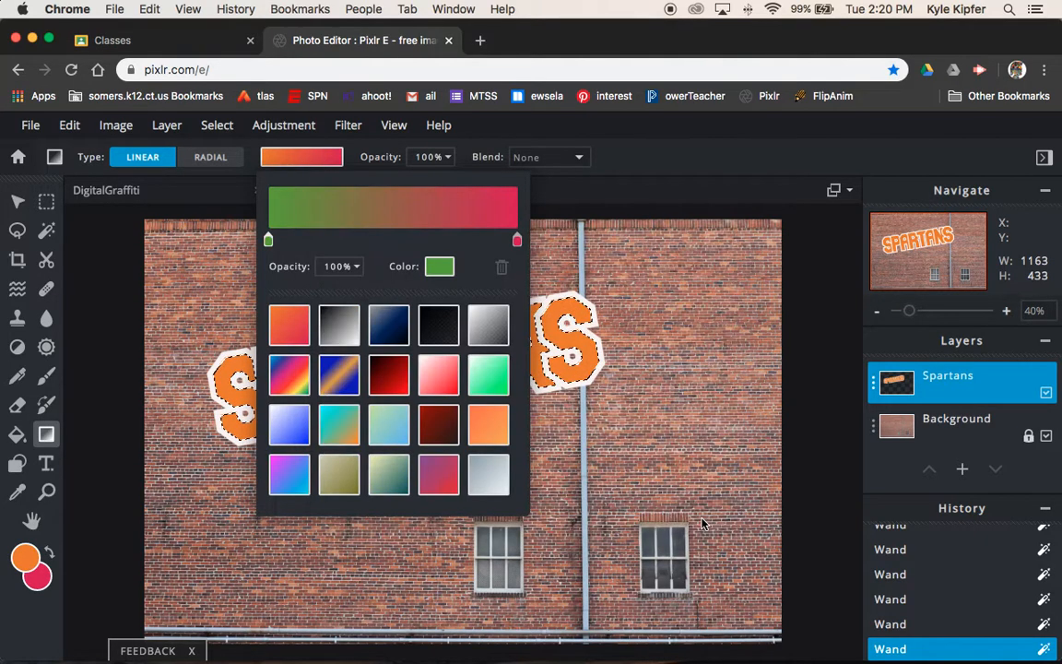
Step: Set the gradient's ending color to light green
left_click(517, 242)
left_click(439, 267)
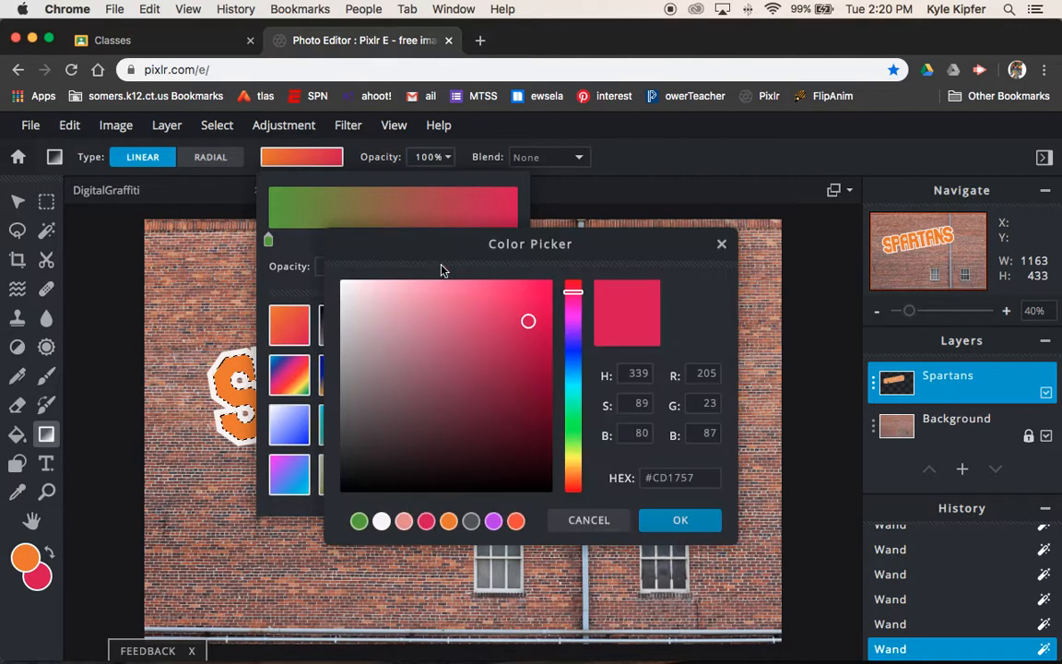
left_click(572, 443)
left_click(680, 520)
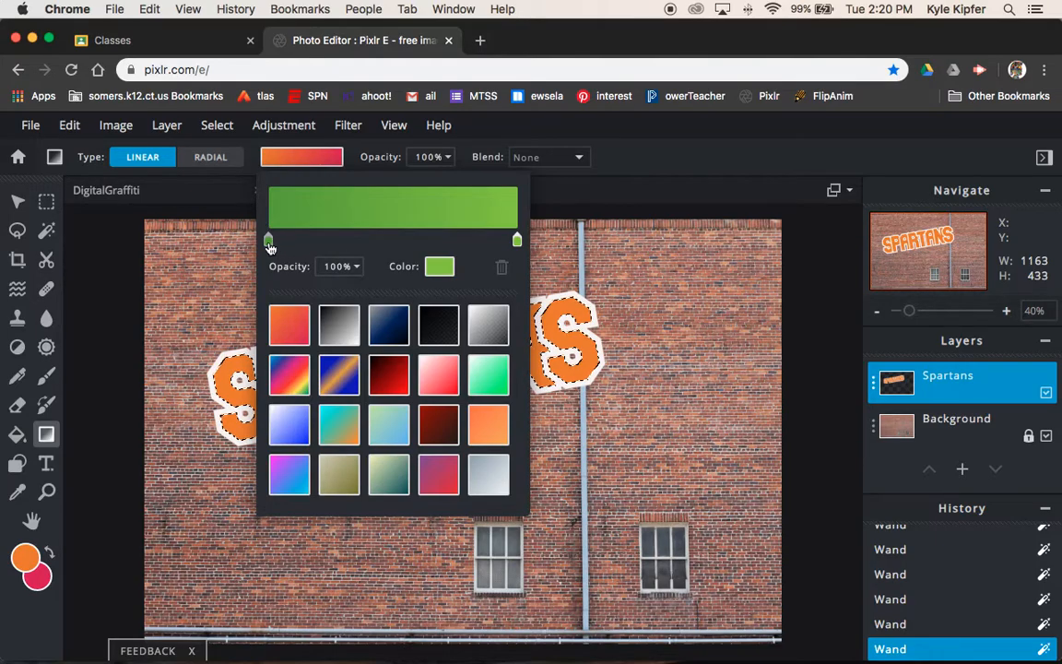
Step: Browse the gradient presets and try the purple-to-red one
scroll(383, 409, "down", 3)
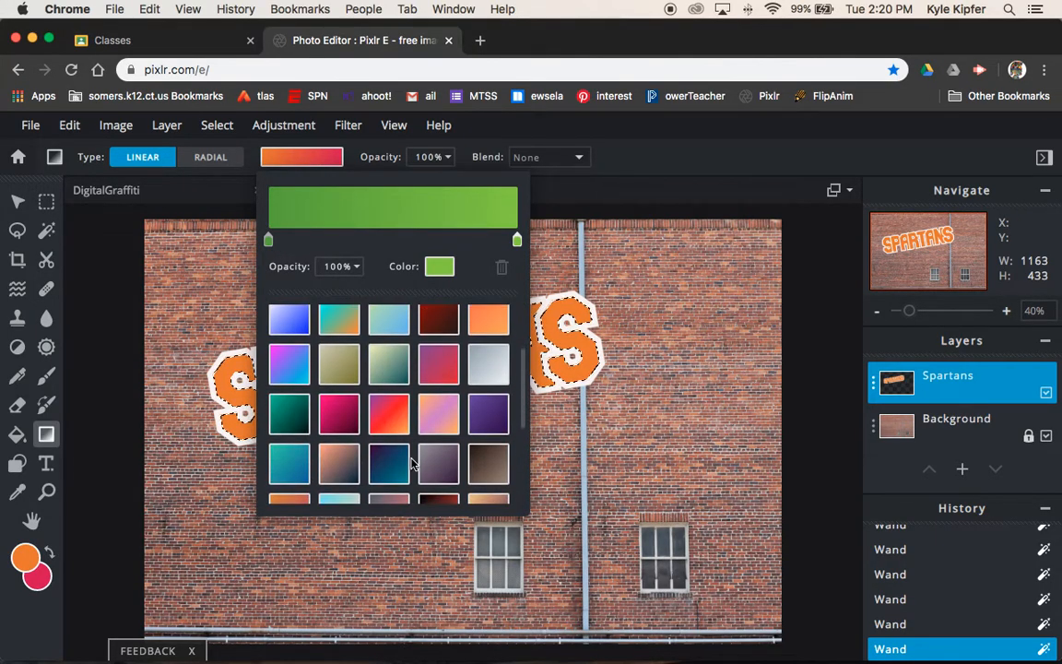
scroll(384, 409, "down", 5)
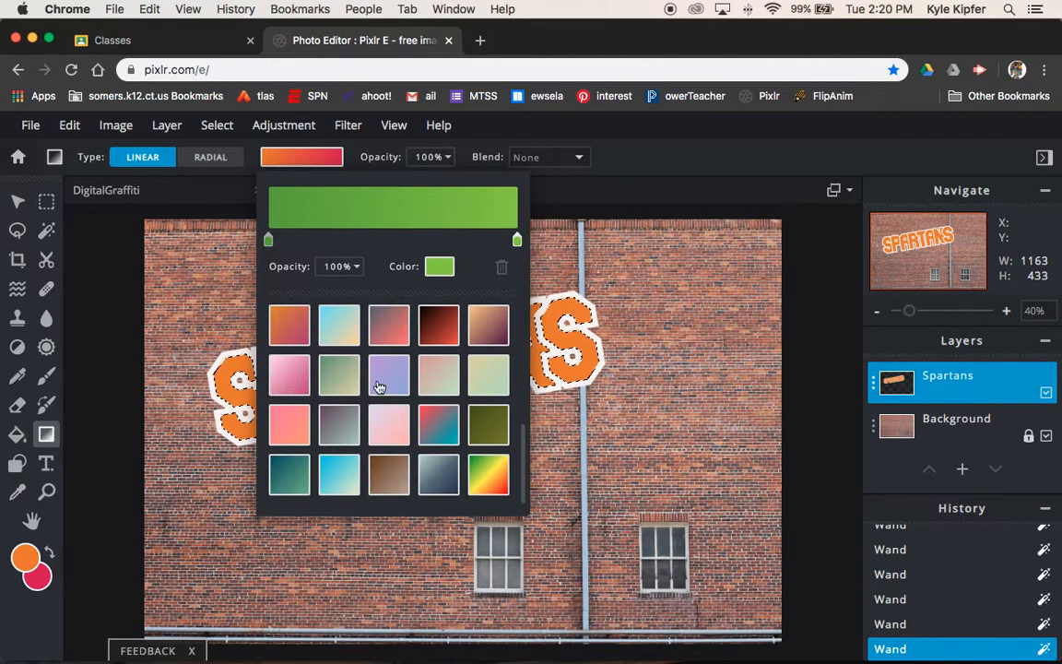
scroll(406, 406, "up", 3)
scroll(393, 420, "up", 3)
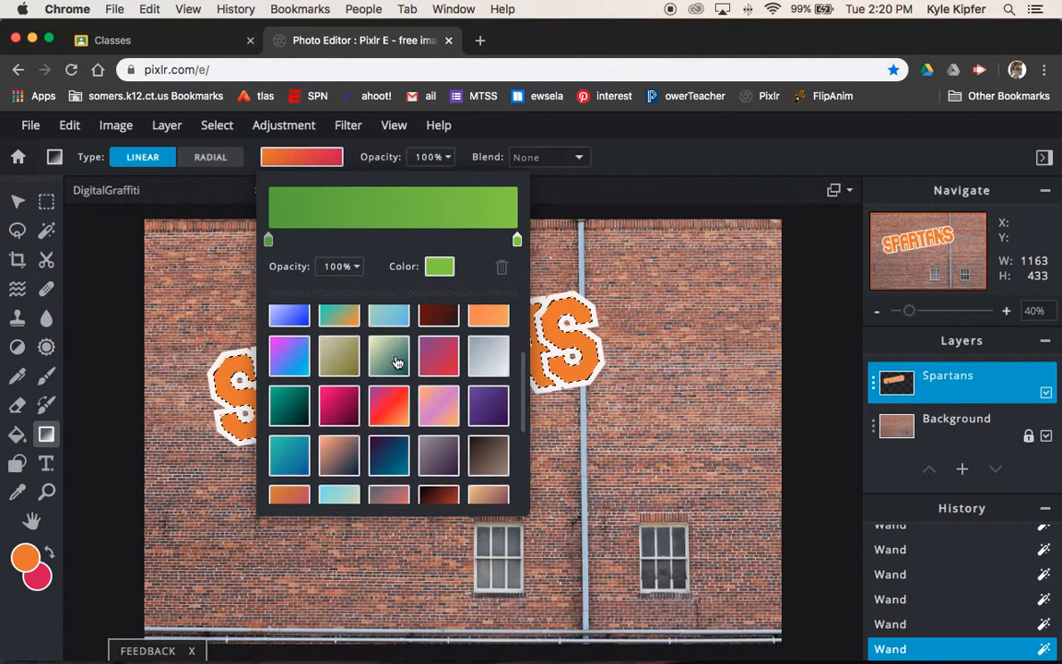
left_click(391, 421)
left_click(447, 369)
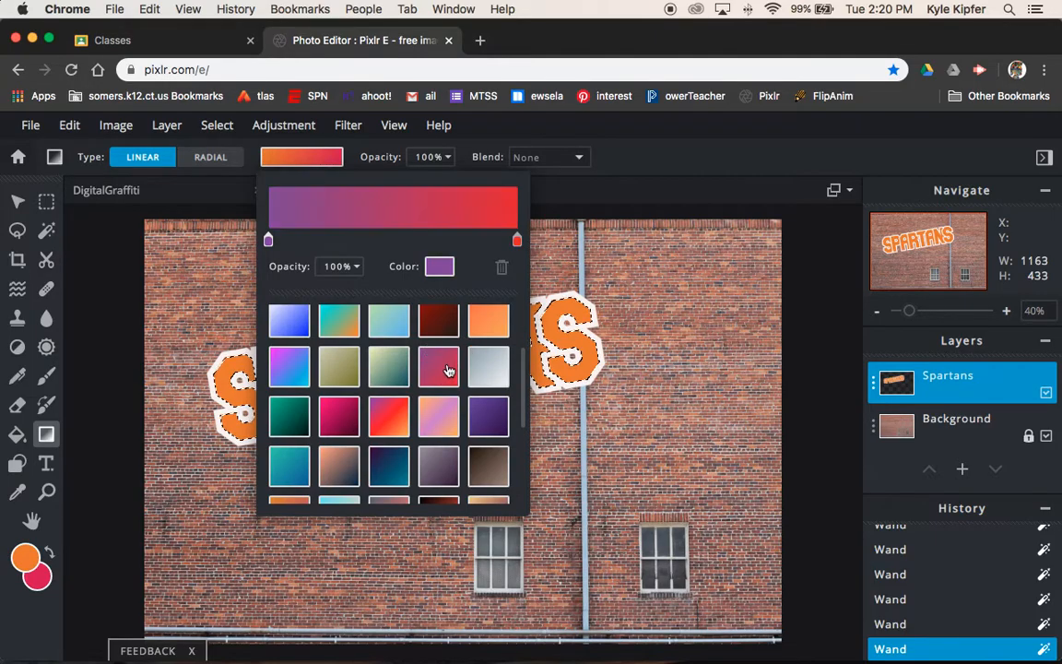
Step: Fill the selected Spartans letters from top to bottom with the orange-to-pink linear gradient preset, and clear the selection
scroll(444, 370, "up", 2)
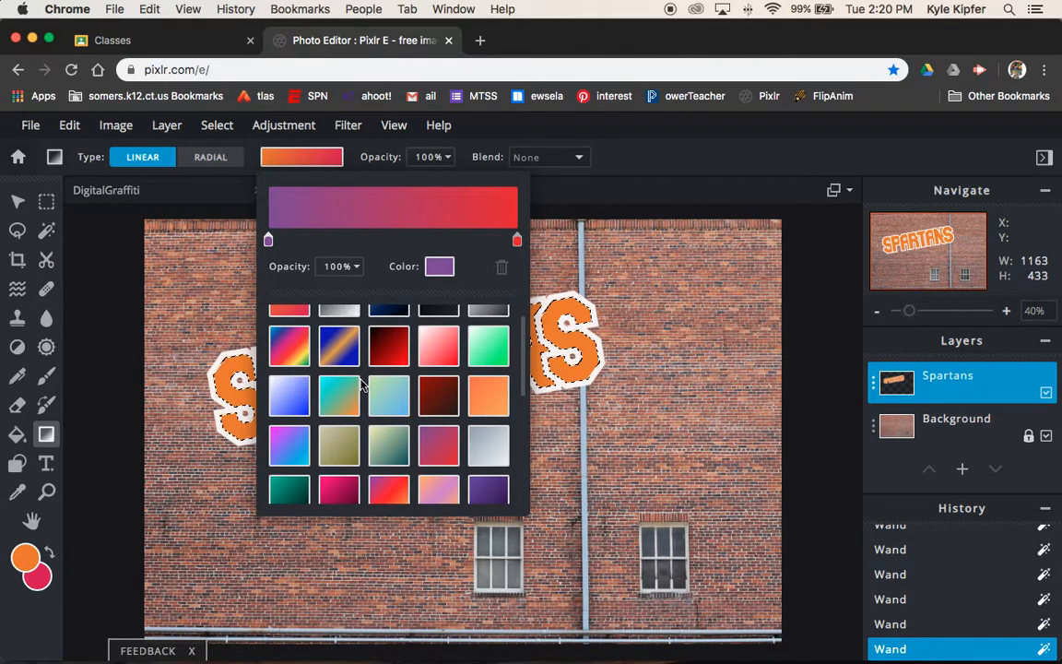
scroll(362, 385, "up", 1)
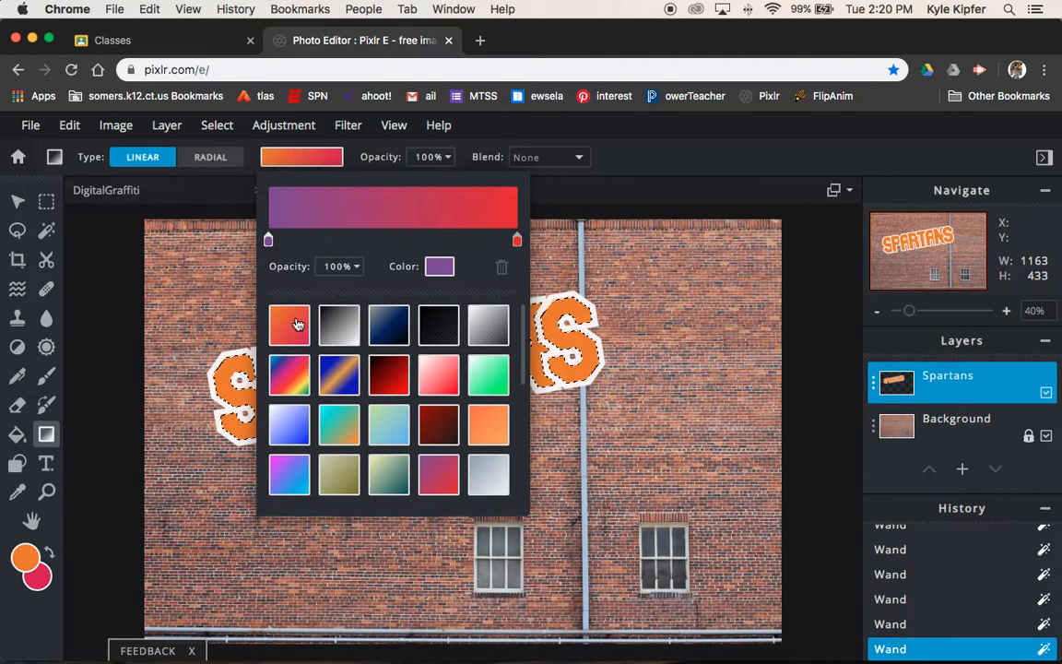
left_click(297, 322)
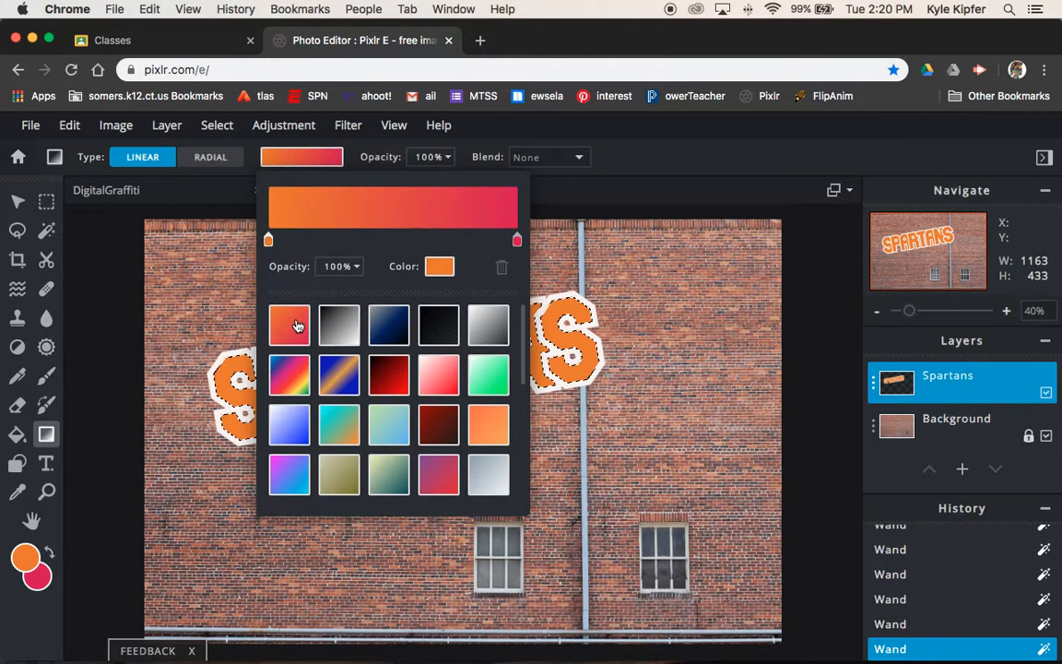
left_click(322, 160)
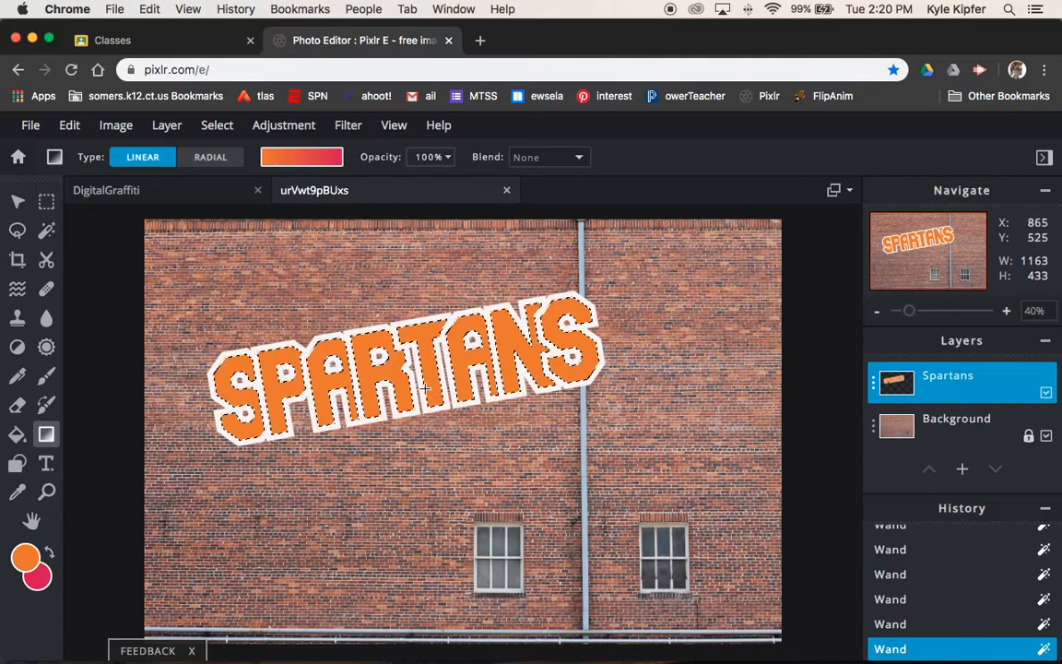
left_click_drag(364, 327, 382, 421)
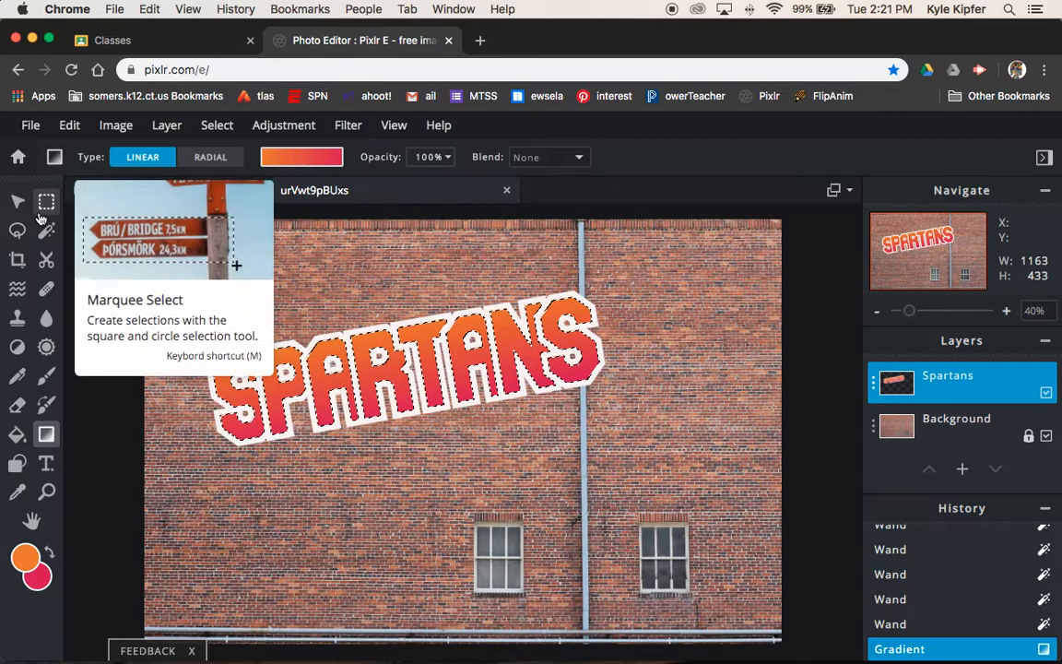
key("super+d")
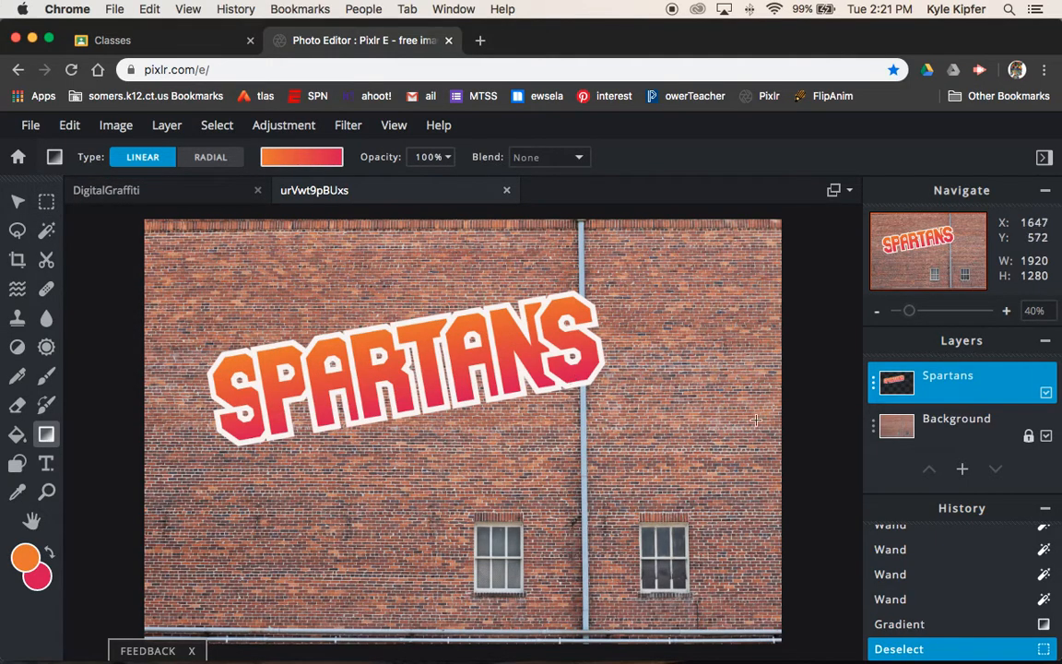
Step: Set the blend mode of the Spartans layer to Overlay
left_click(874, 386)
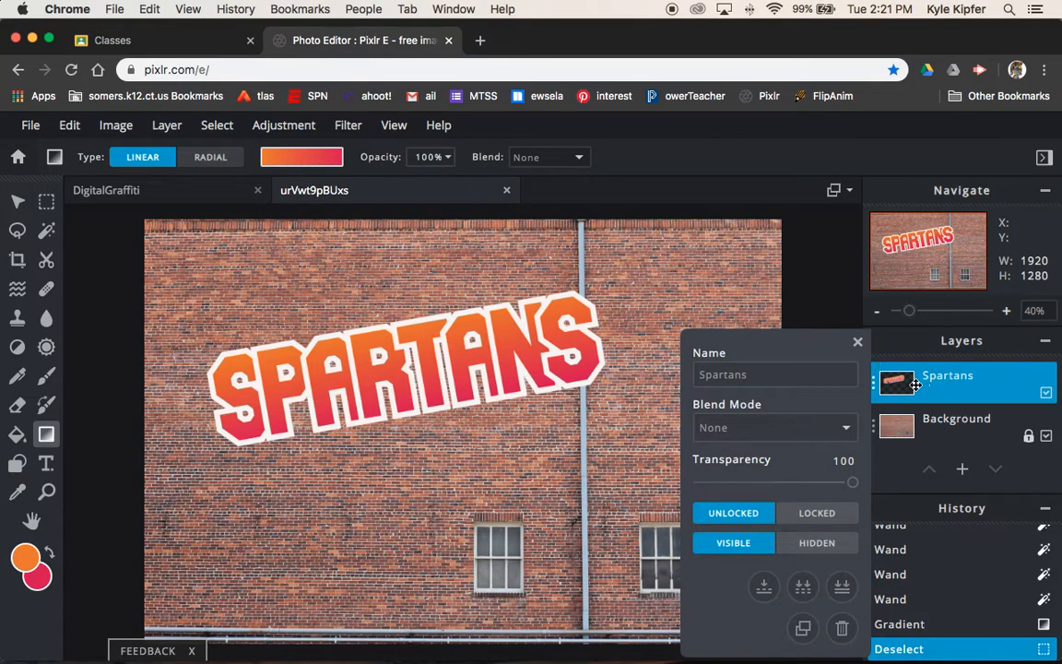
left_click(847, 433)
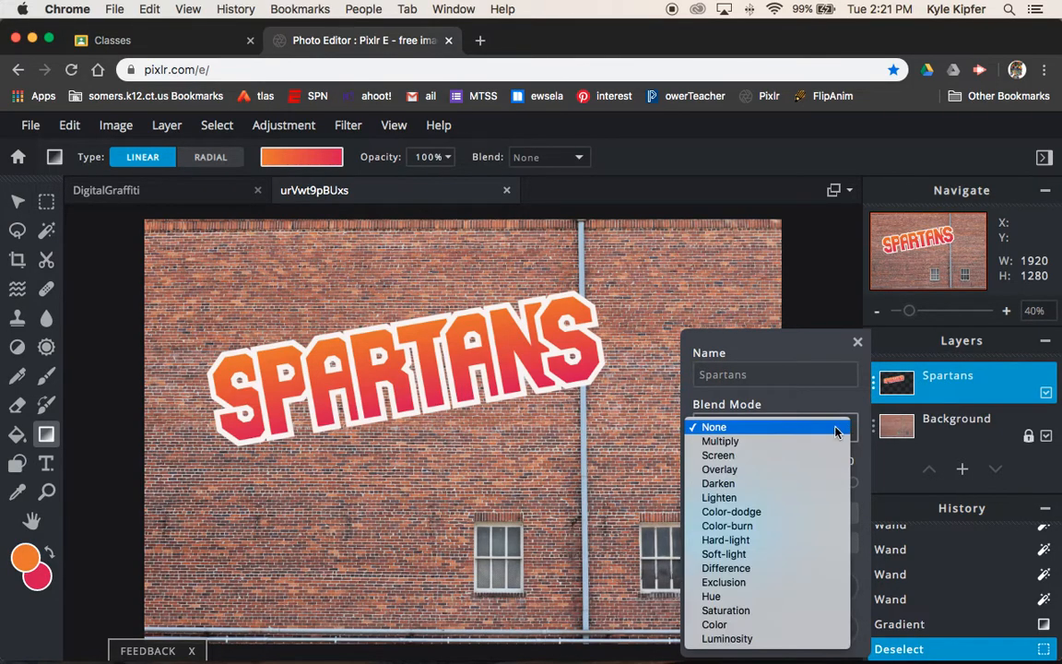
left_click(747, 472)
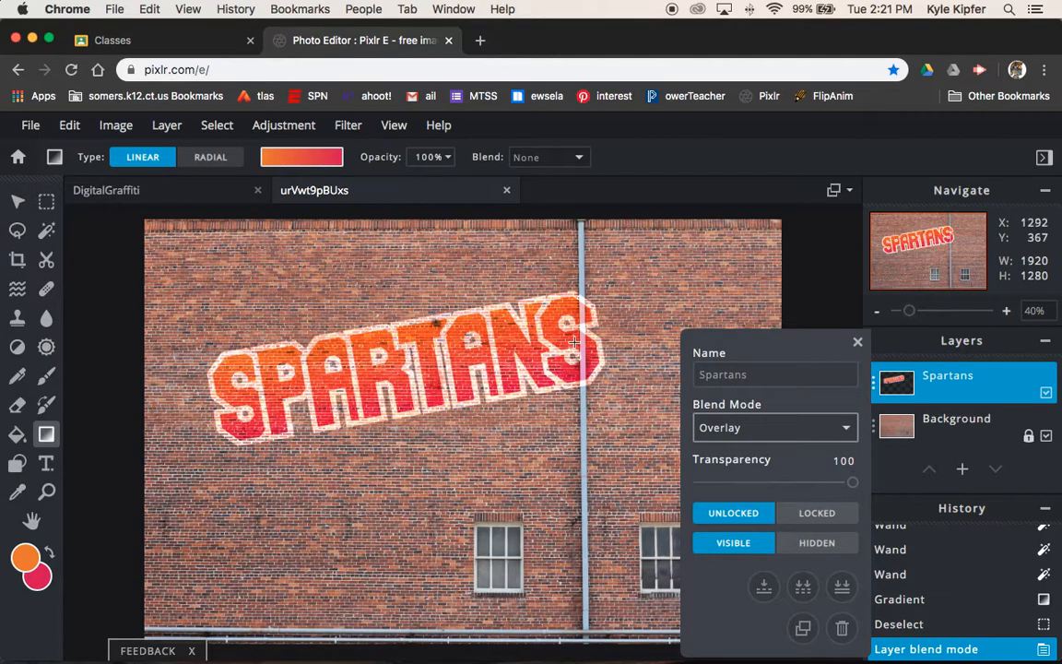
Step: Try Hard-light as the Spartans layer's blend mode, restore Overlay and close the layer settings
left_click(850, 429)
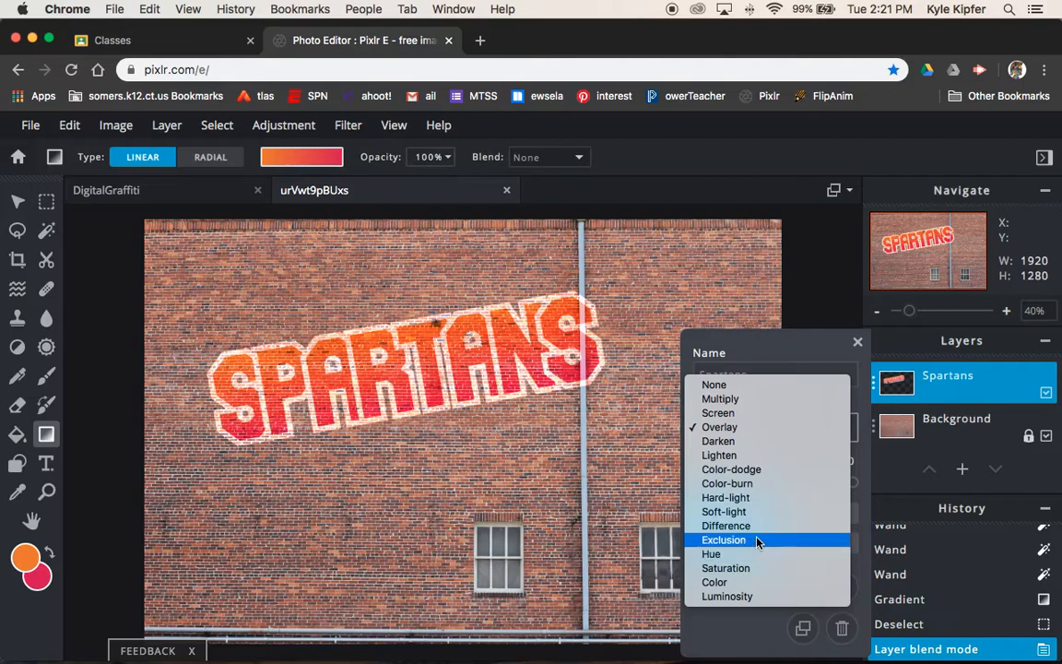
left_click(766, 497)
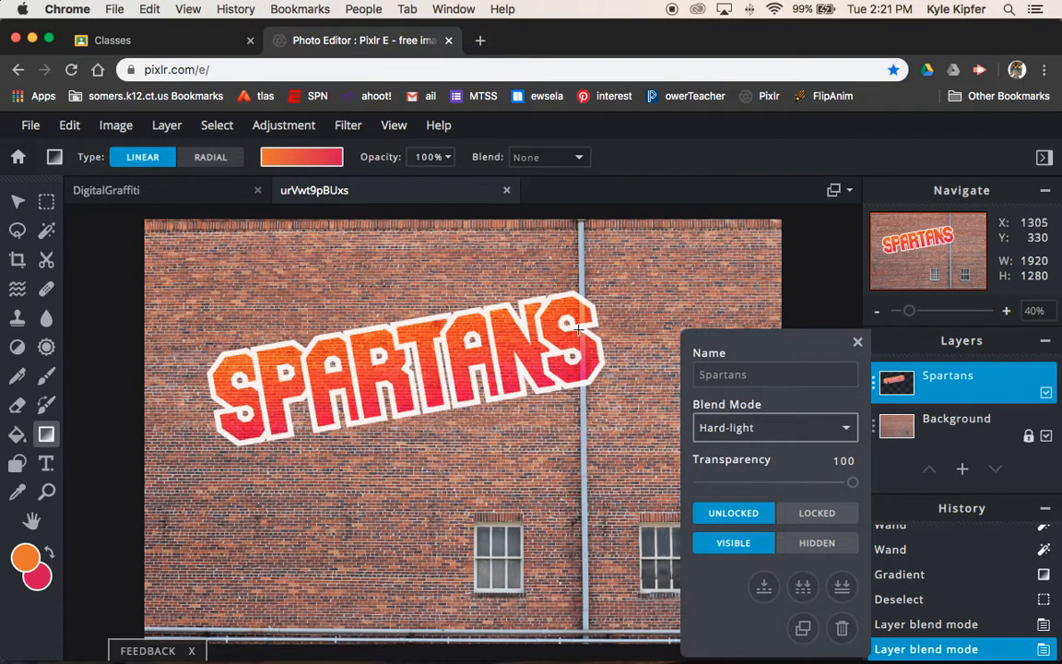
left_click(812, 431)
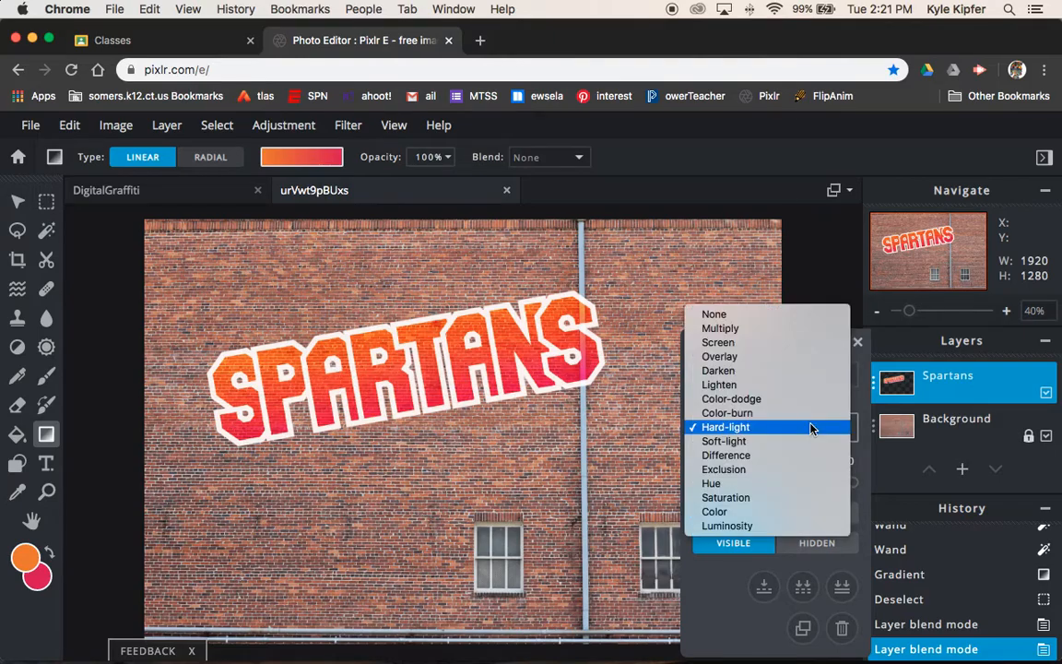
left_click(754, 355)
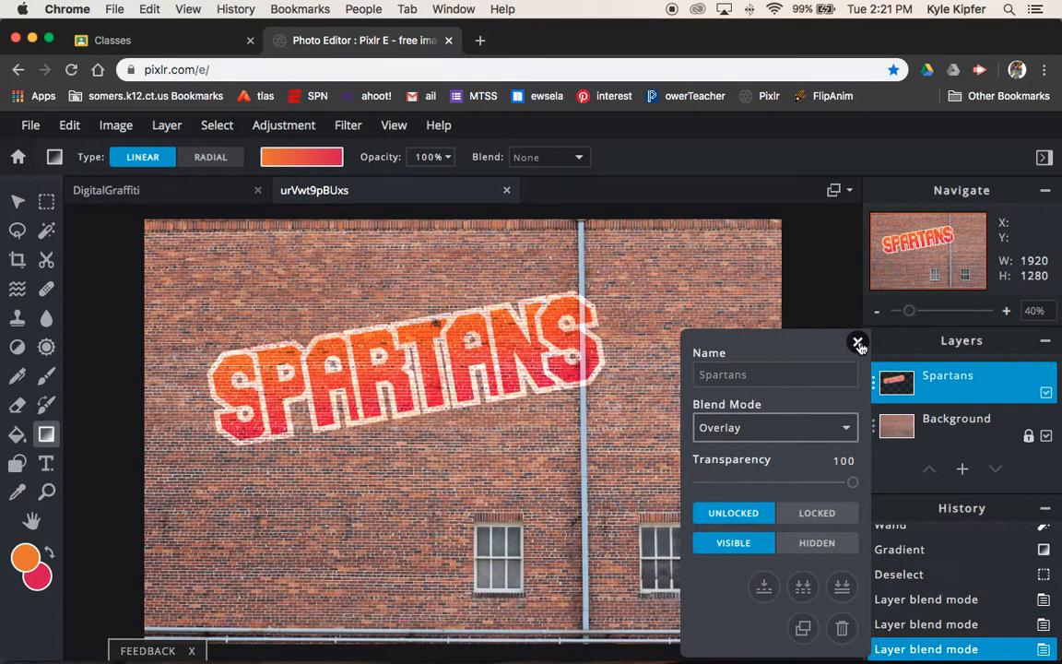
left_click(857, 343)
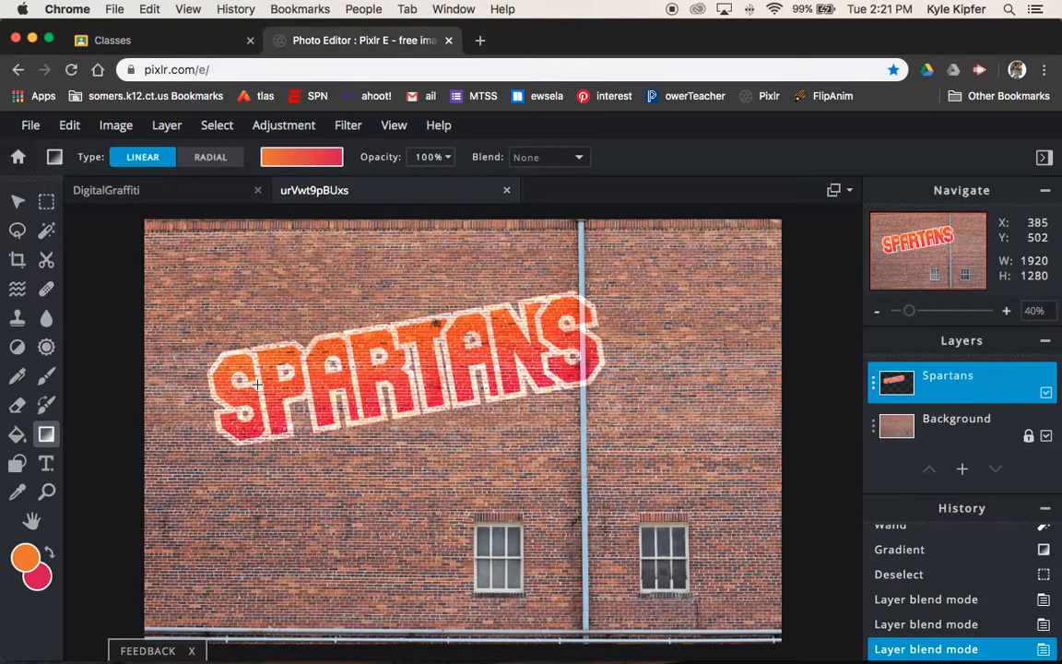
Step: Add a new text layer containing the artist's short nickname and move it below the Spartans lettering
left_click(46, 463)
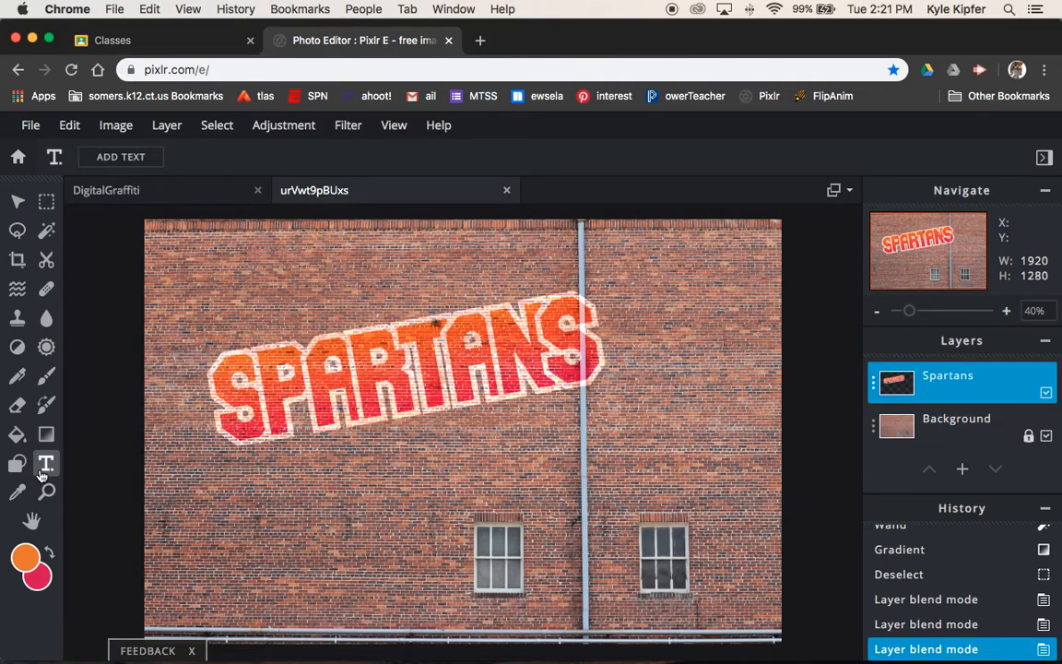
left_click(634, 439)
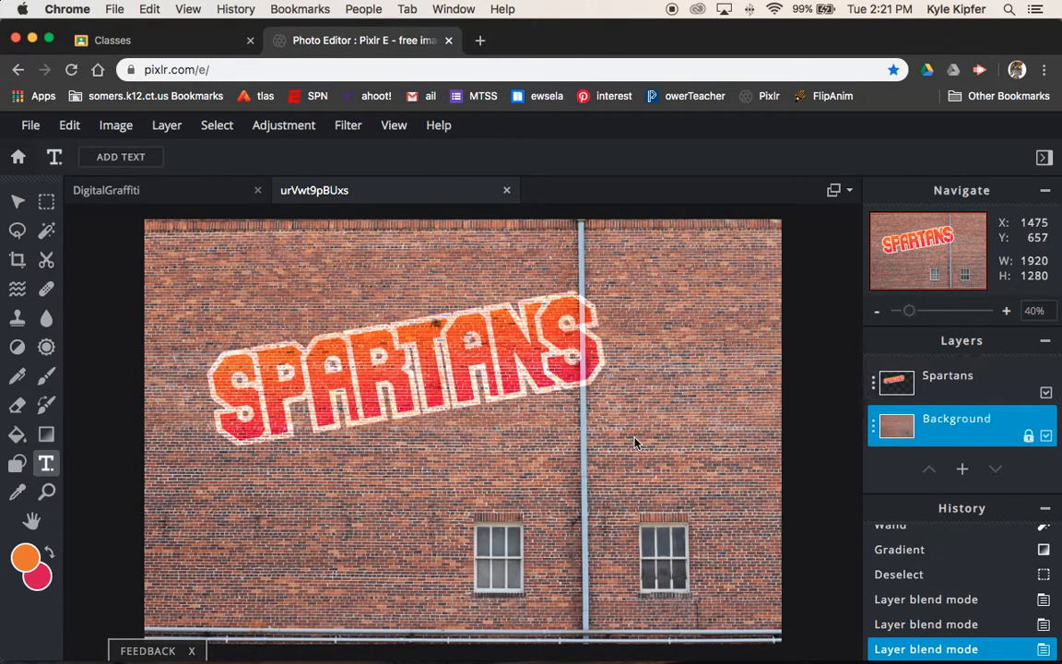
left_click(668, 483)
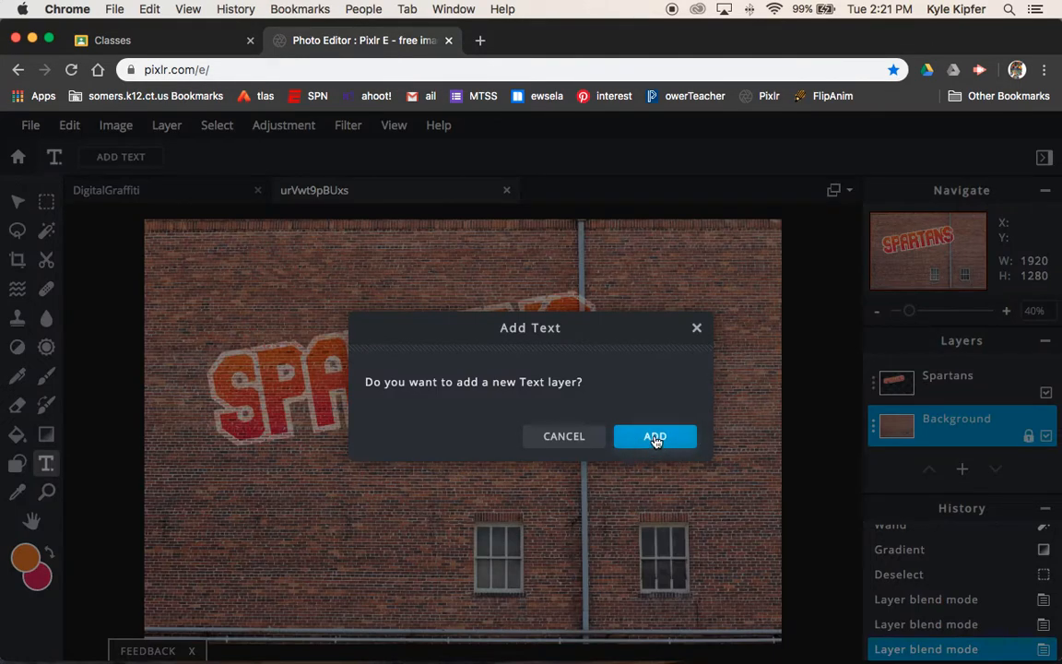
left_click(655, 438)
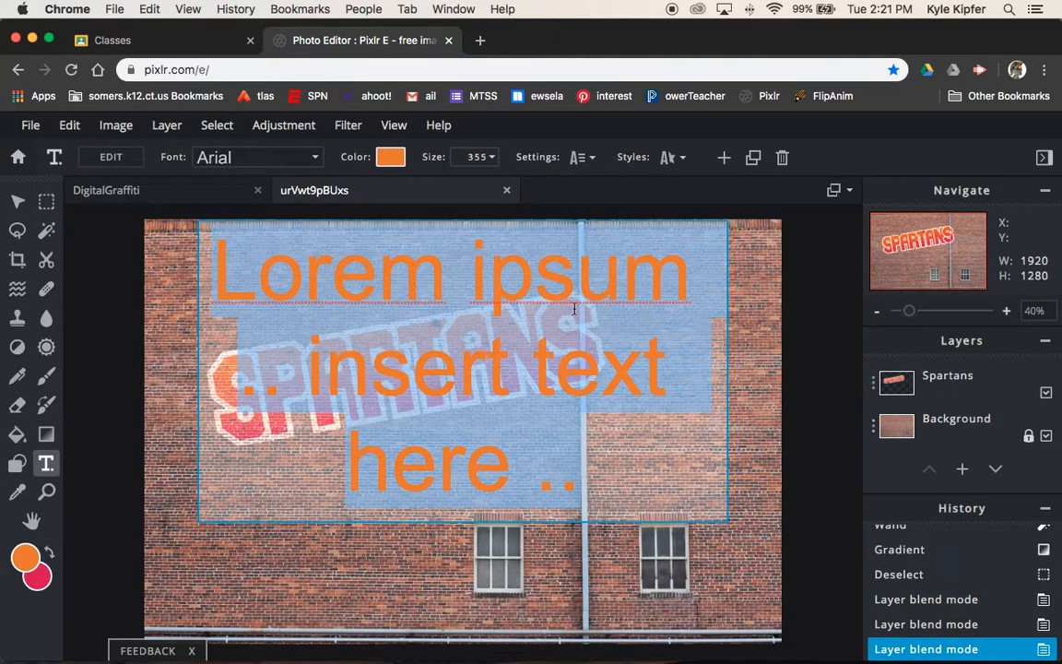
type("Kip[")
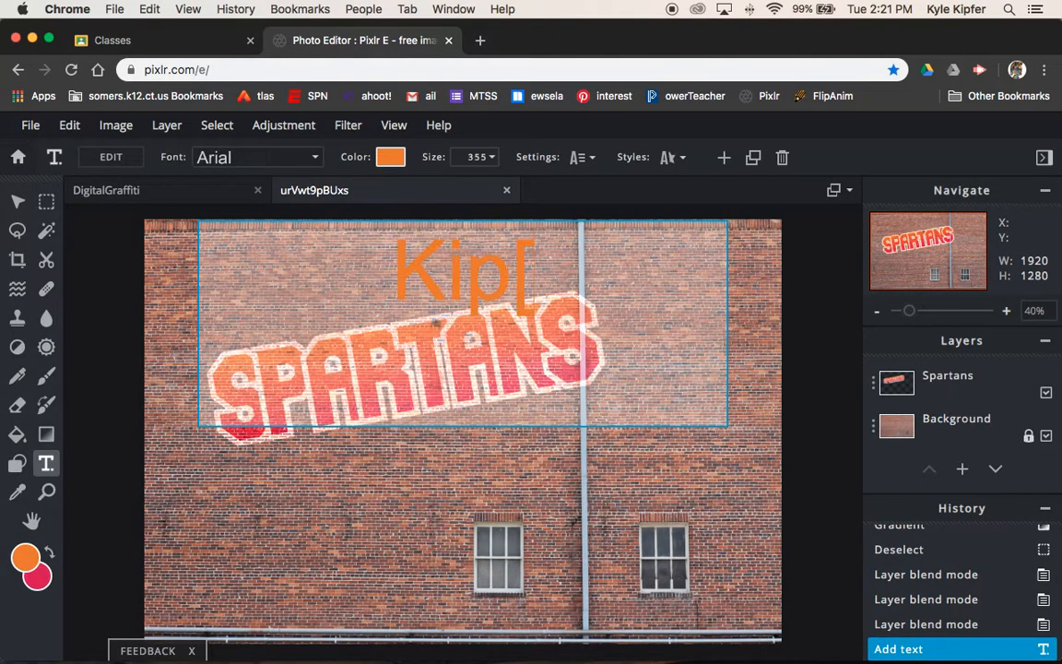
key("BackSpace")
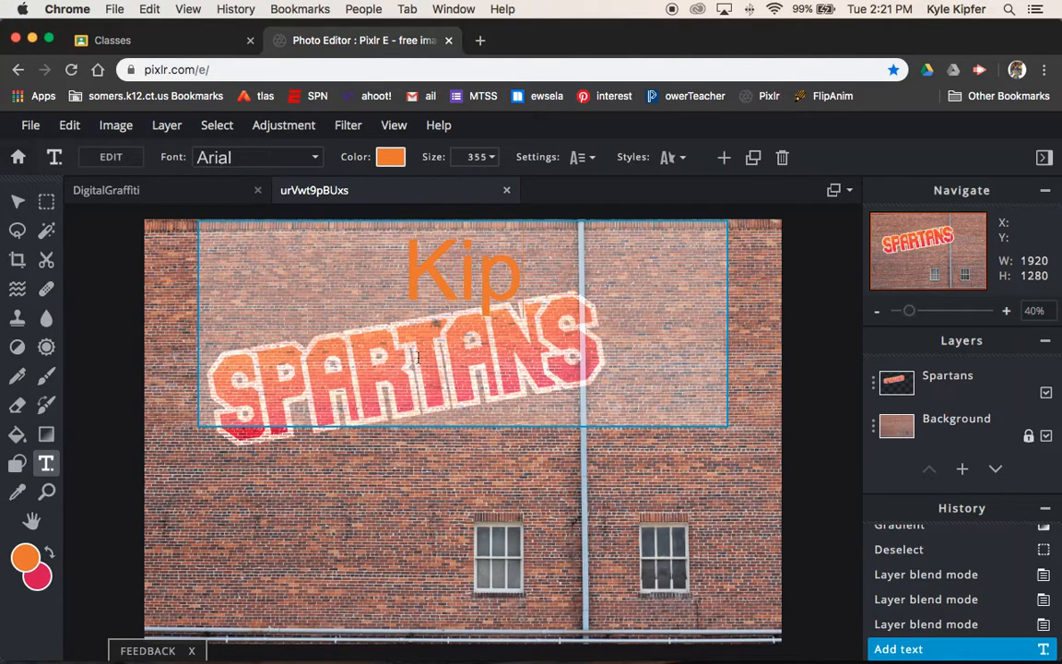
left_click(17, 201)
left_click_drag(519, 306, 520, 475)
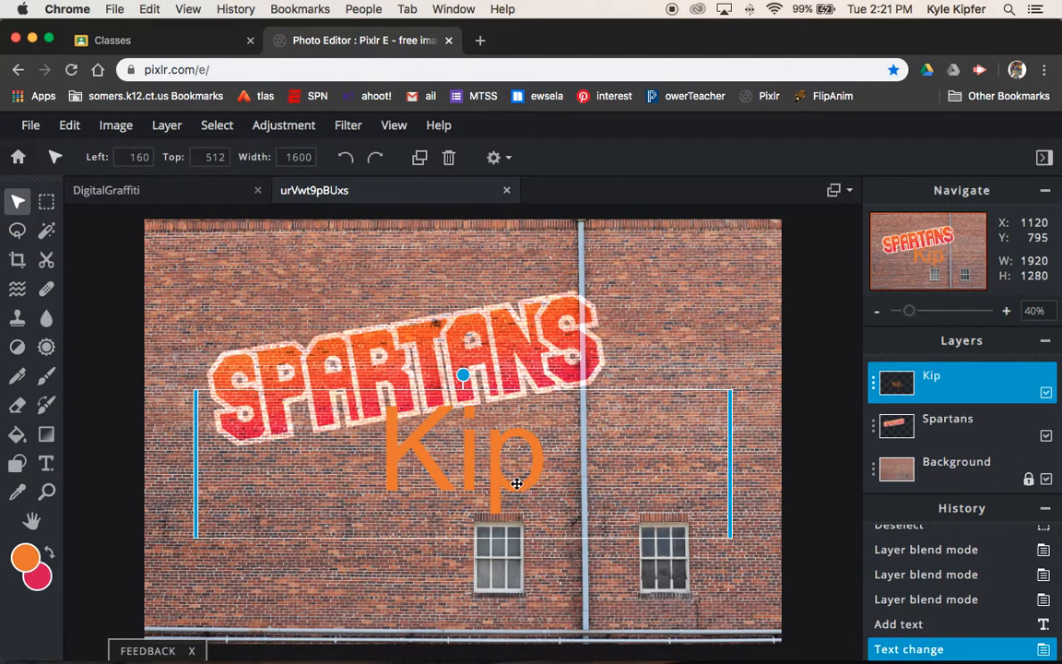
Step: Set the nickname text's size to 252 and its font to Kajika
left_click(46, 463)
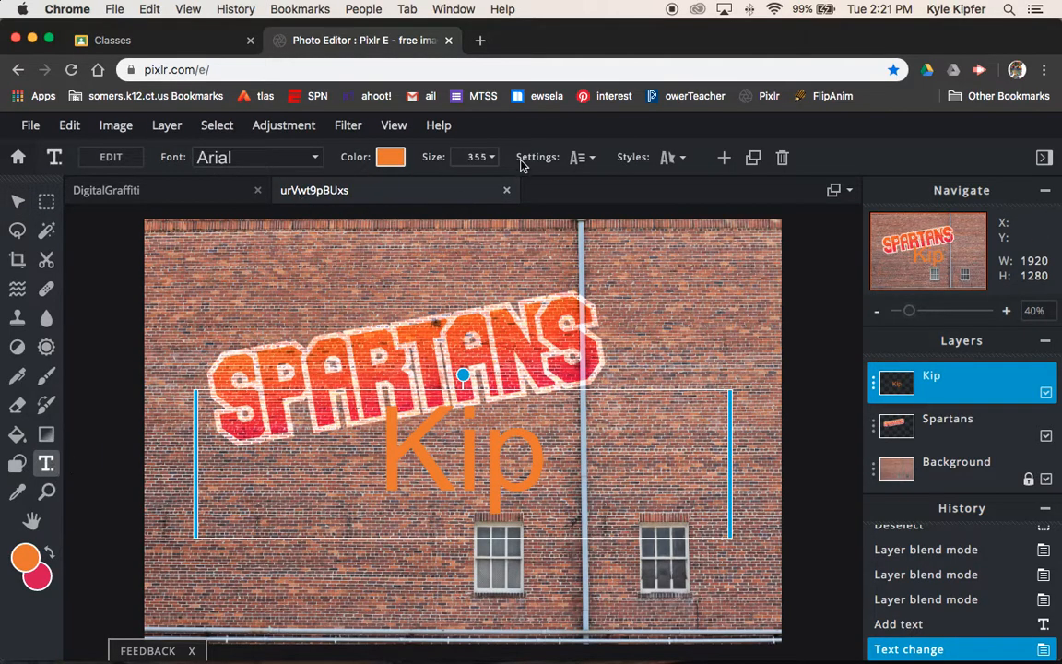
left_click(479, 157)
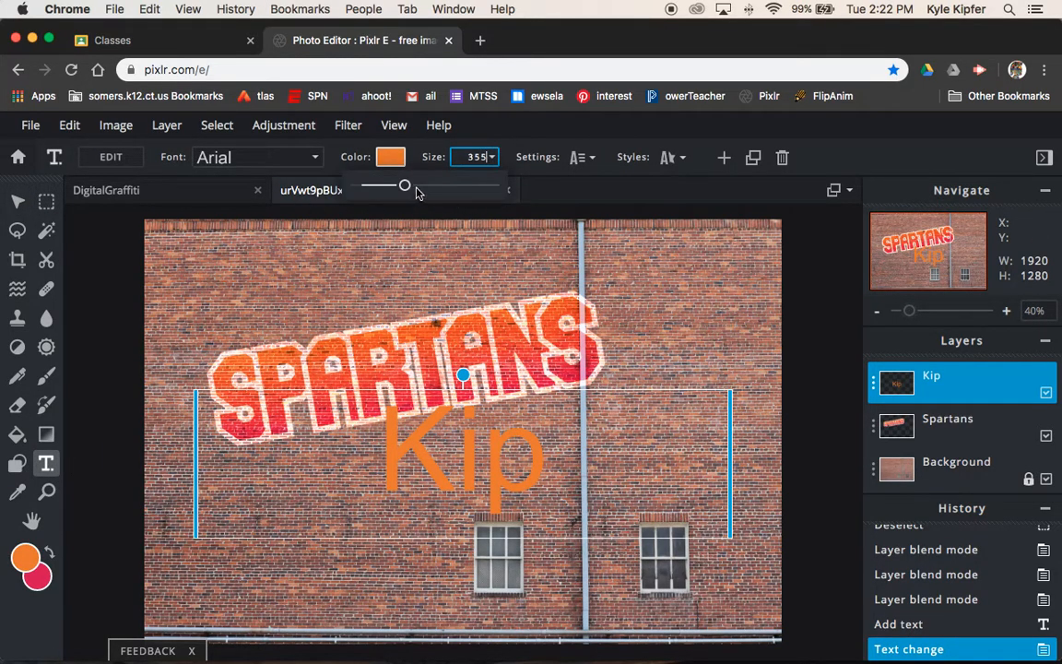
left_click_drag(407, 189, 391, 190)
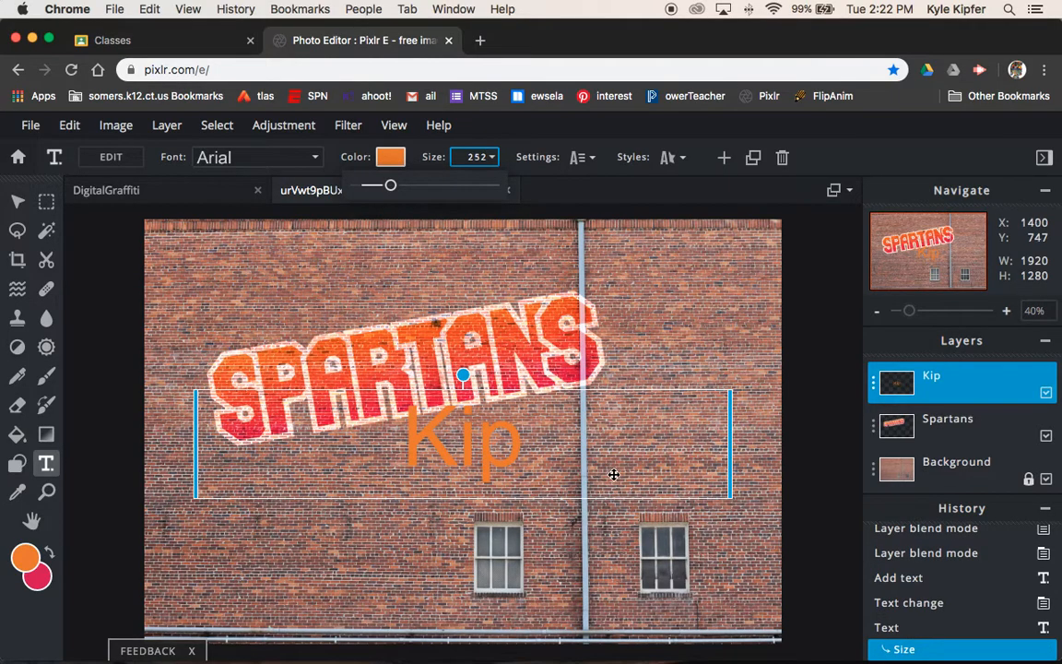
left_click(294, 159)
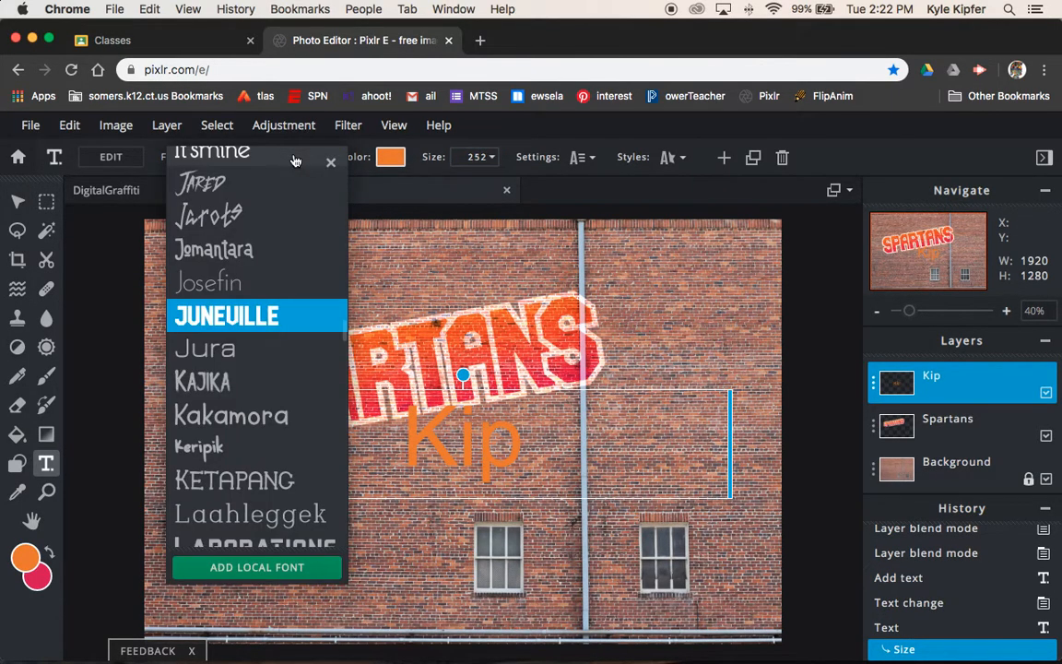
left_click(270, 383)
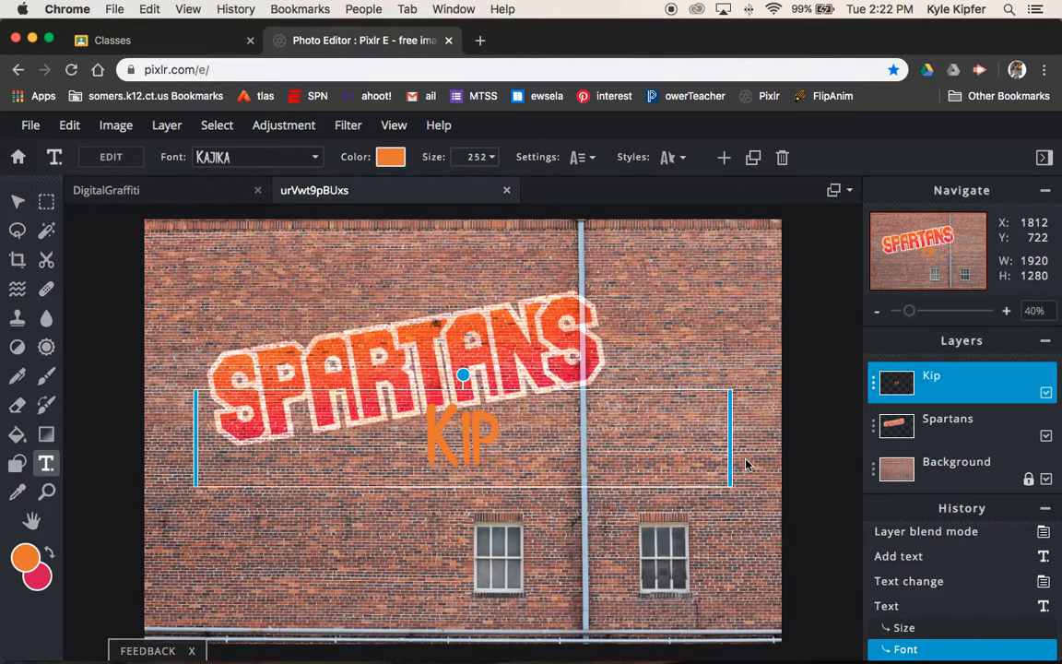
Step: Enlarge the nickname text to size 427 and fit its text box on the wall between the drainpipe and the photo's right edge
left_click_drag(730, 466, 703, 469)
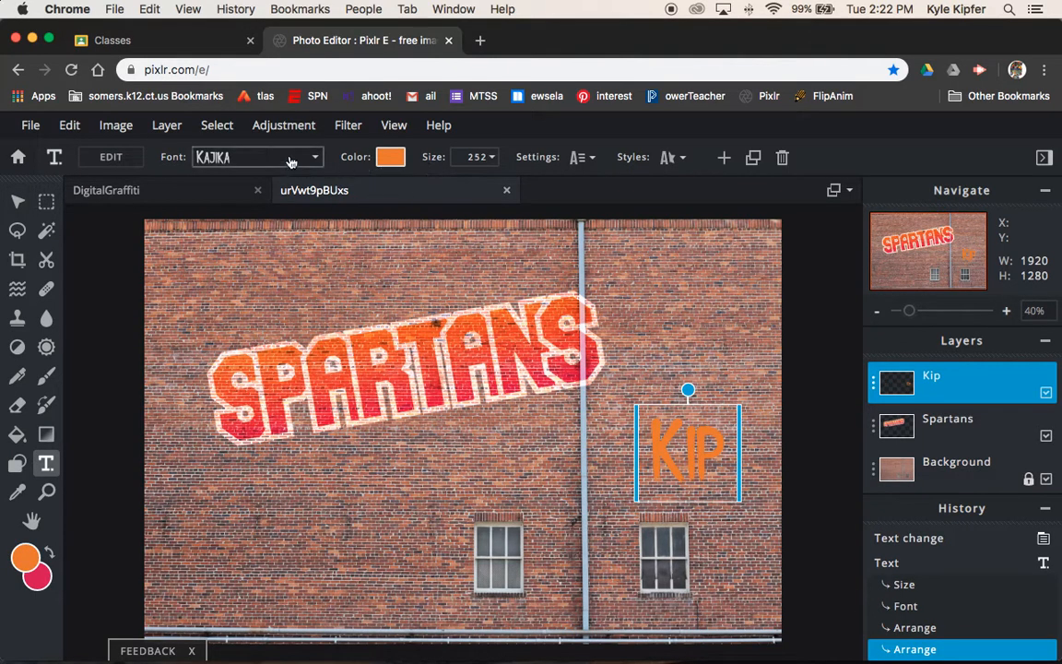
left_click(492, 160)
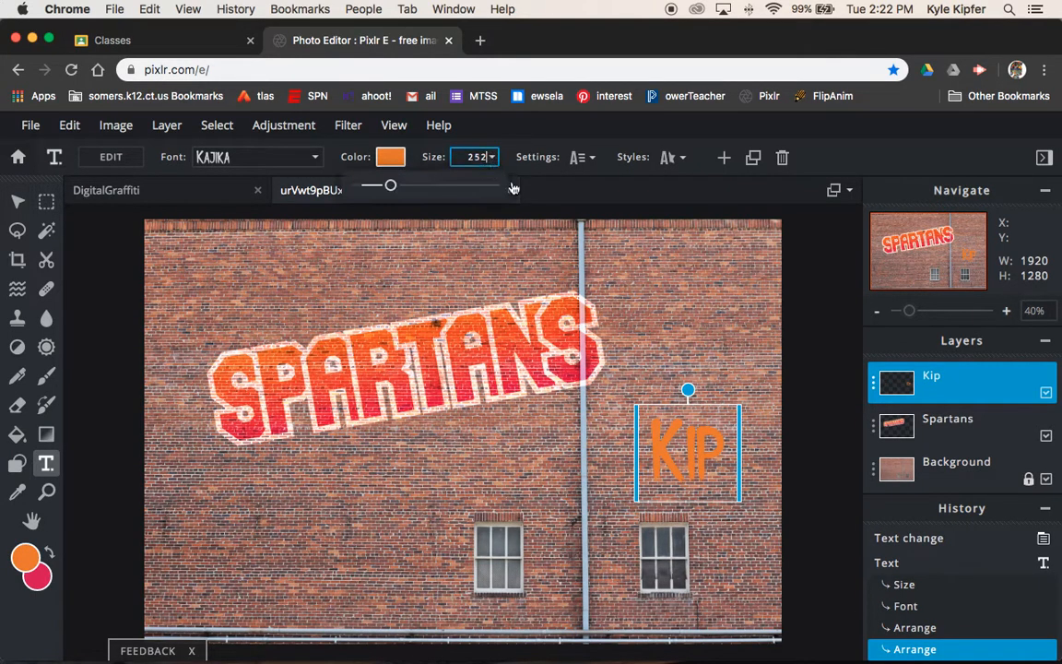
mouse_move(399, 191)
left_mouse_down()
mouse_move(387, 189)
mouse_move(427, 191)
mouse_move(415, 190)
left_mouse_up()
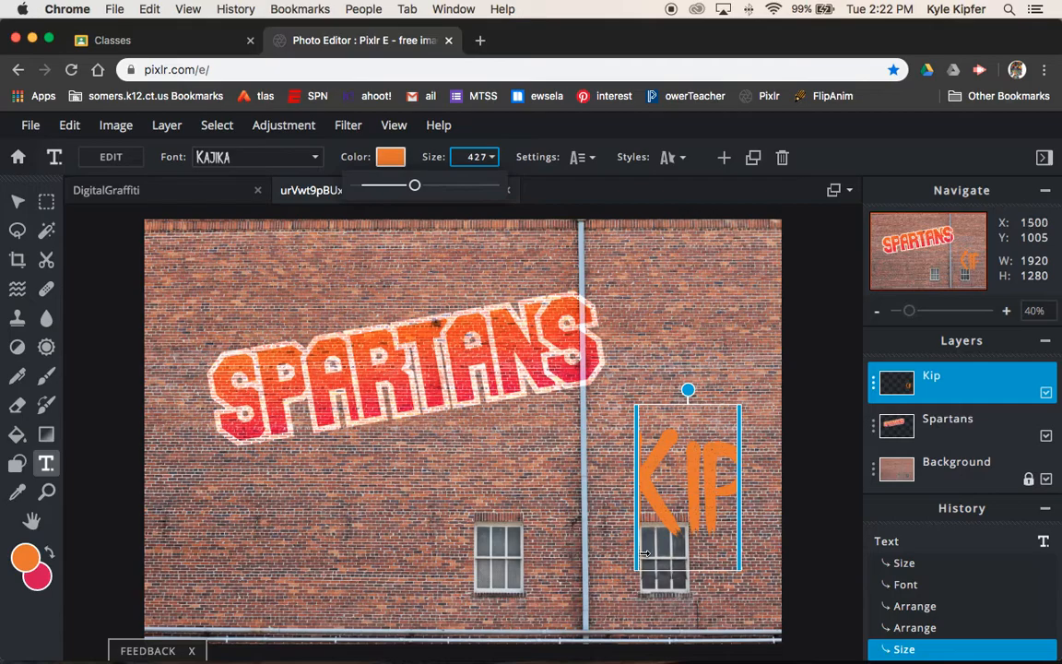
left_click_drag(631, 552, 585, 554)
left_click_drag(688, 492, 722, 480)
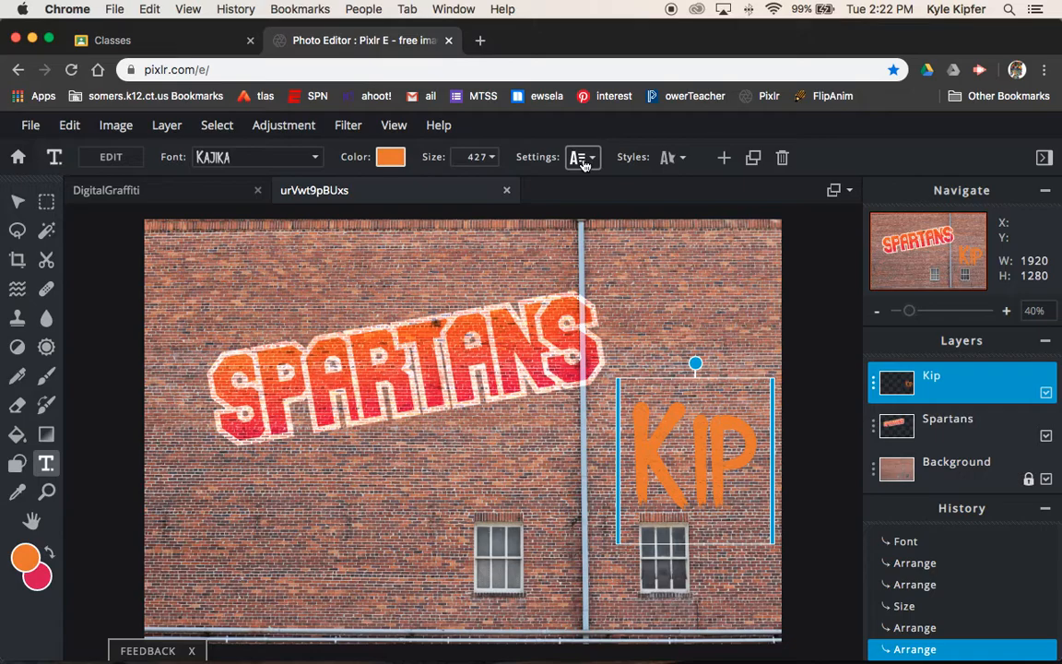
left_click(682, 160)
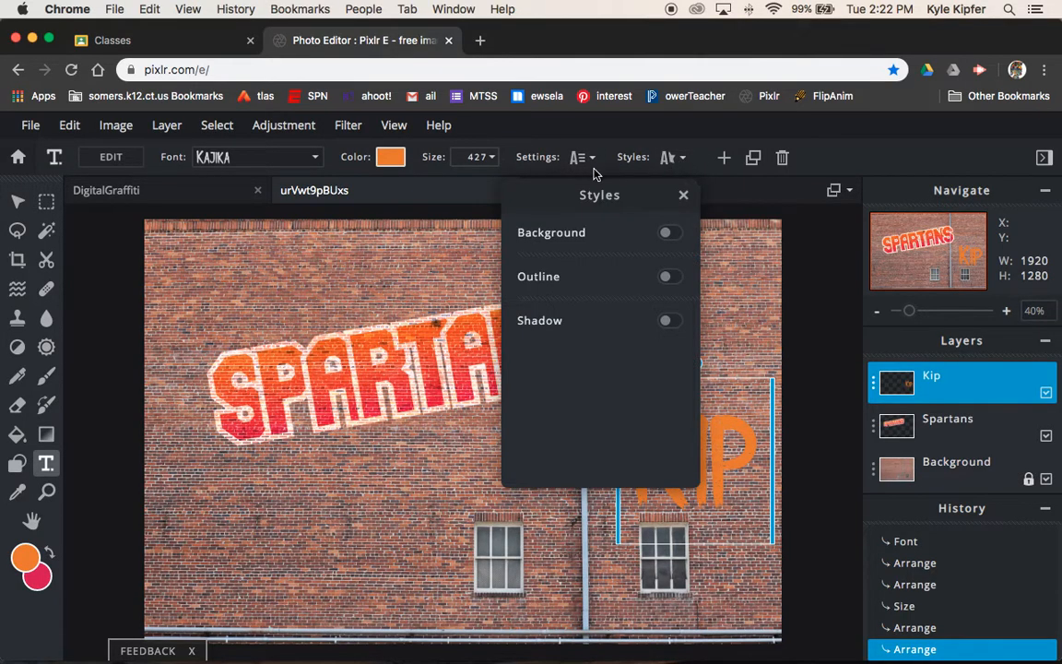
left_click(686, 161)
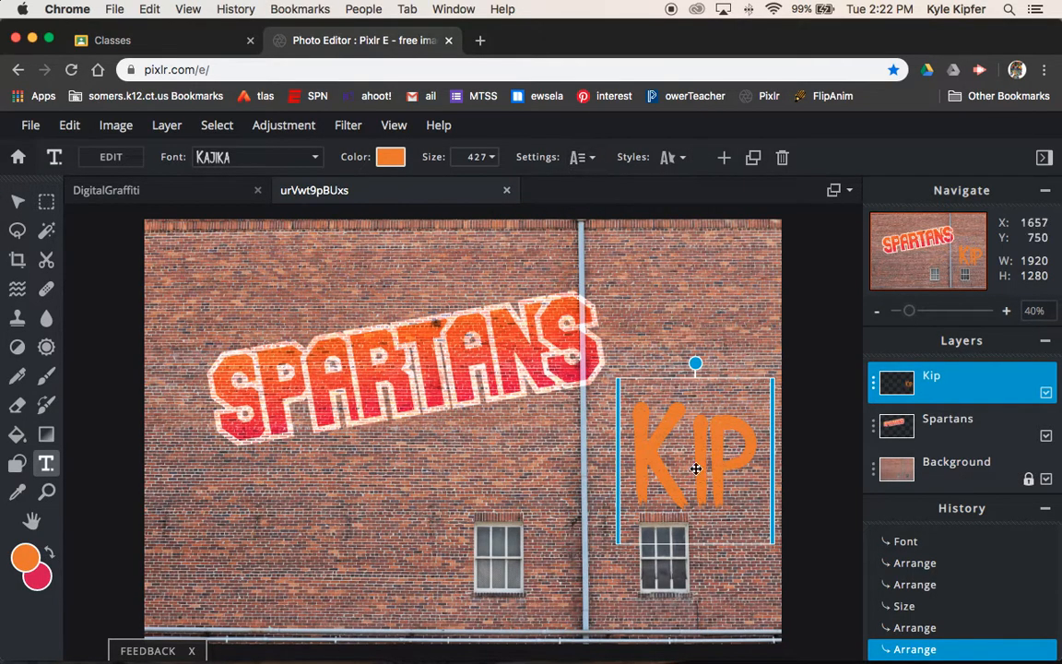
left_click(127, 130)
left_click(183, 130)
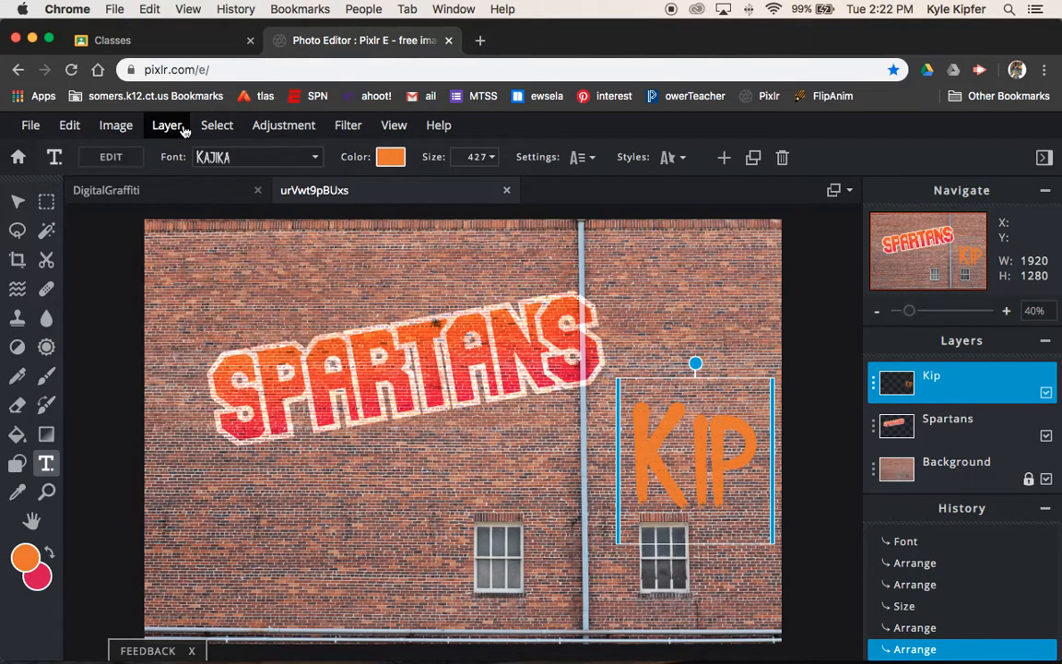
Step: Rasterize the nickname text layer
left_click(963, 380)
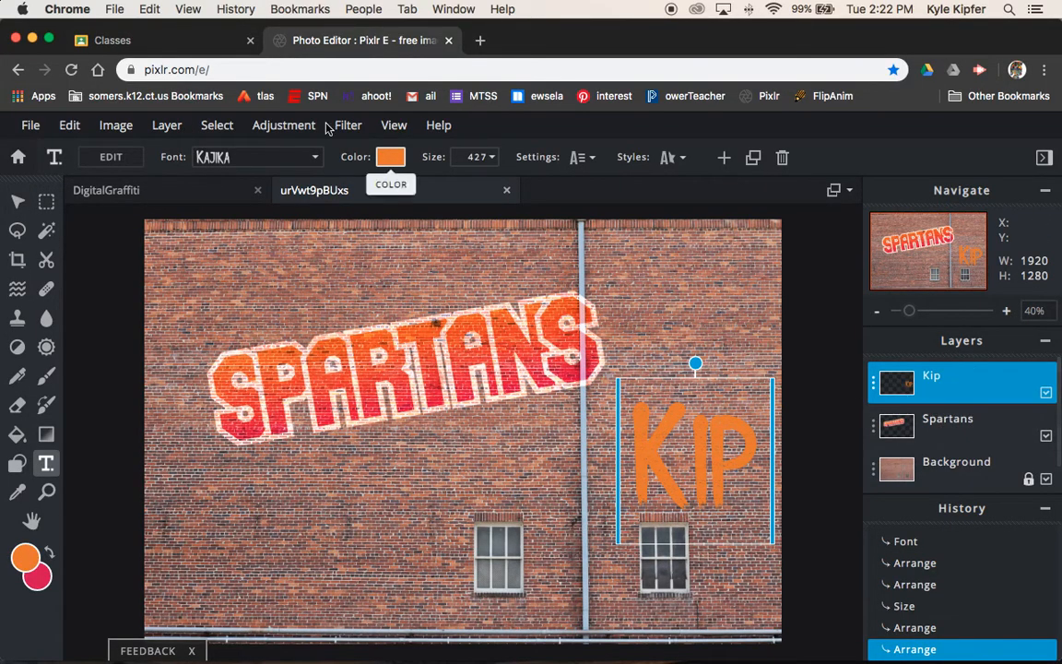
left_click(167, 125)
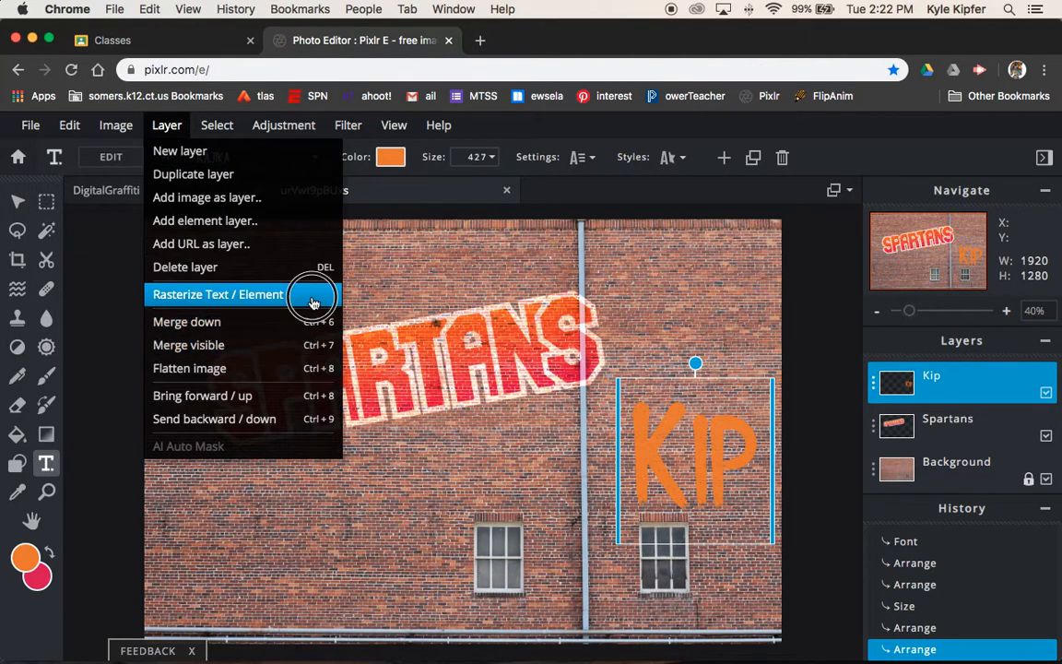
left_click(267, 292)
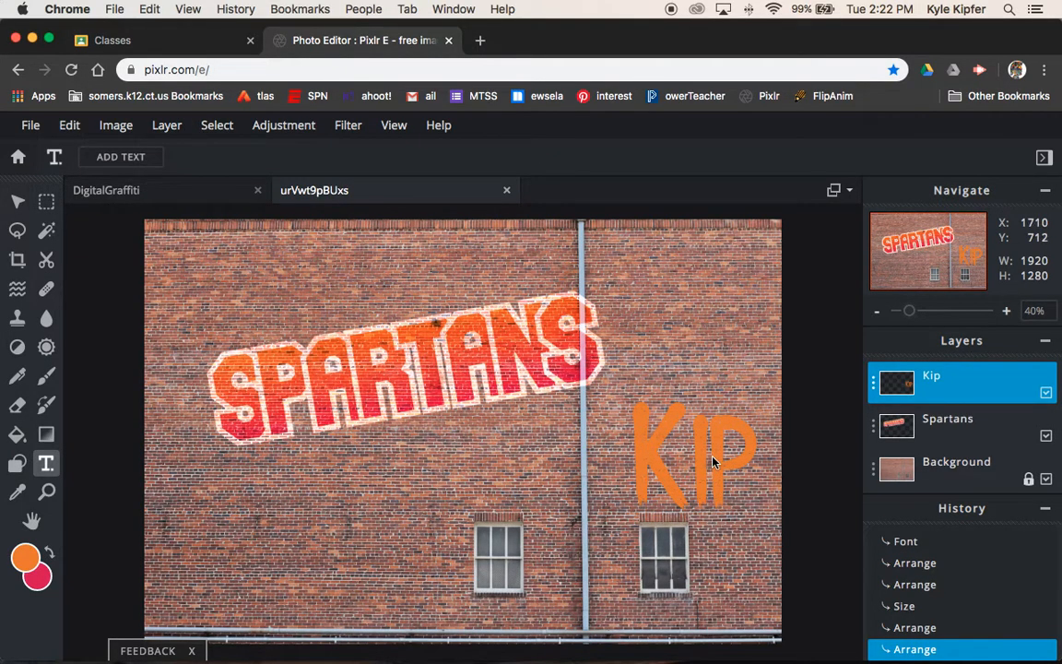
Step: Select all the letters of the nickname with the Wand in add-to-selection mode
left_click(46, 231)
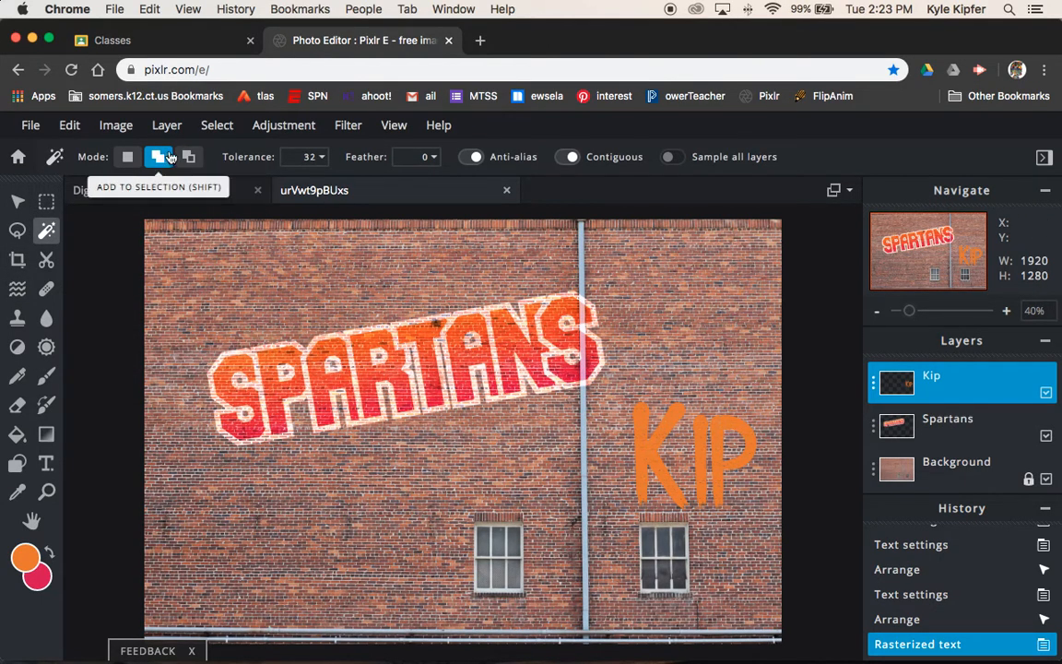
left_click(650, 447)
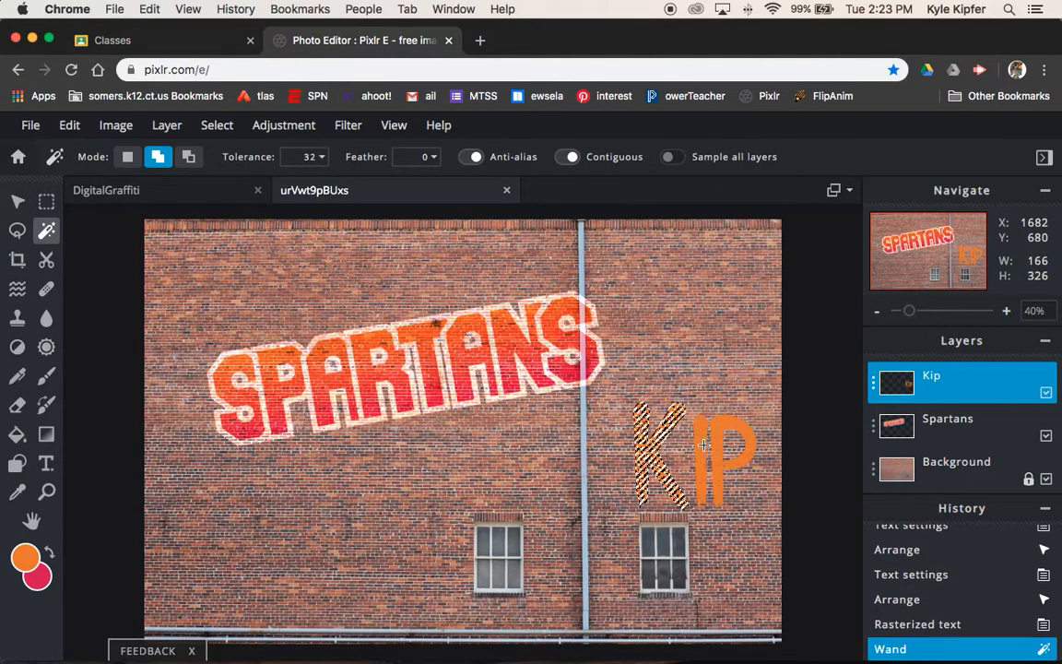
left_click(754, 440)
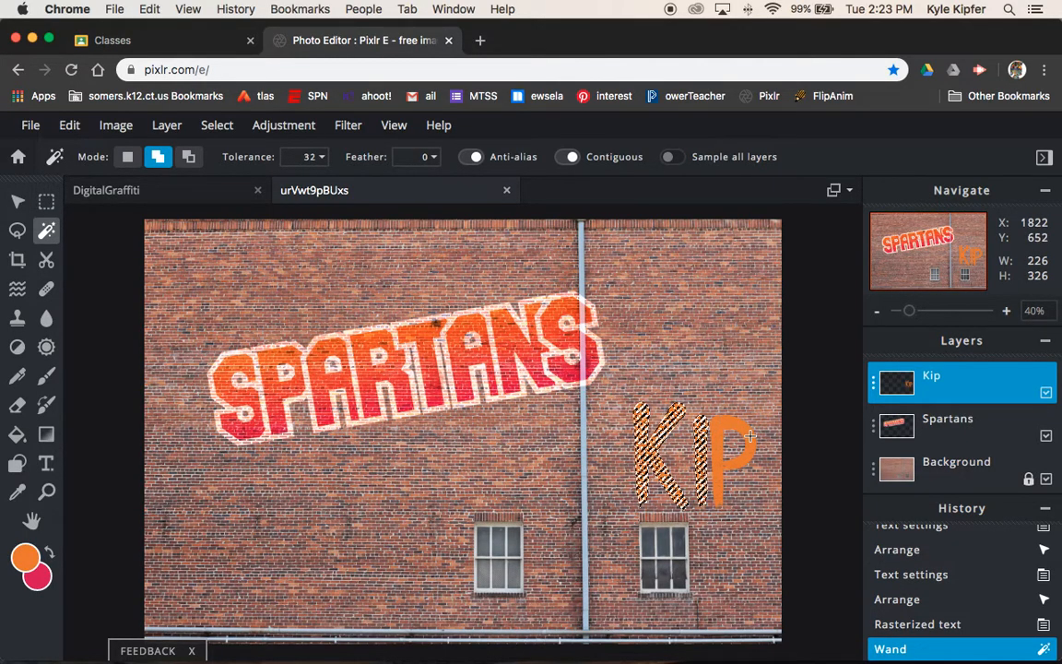
left_click(736, 422)
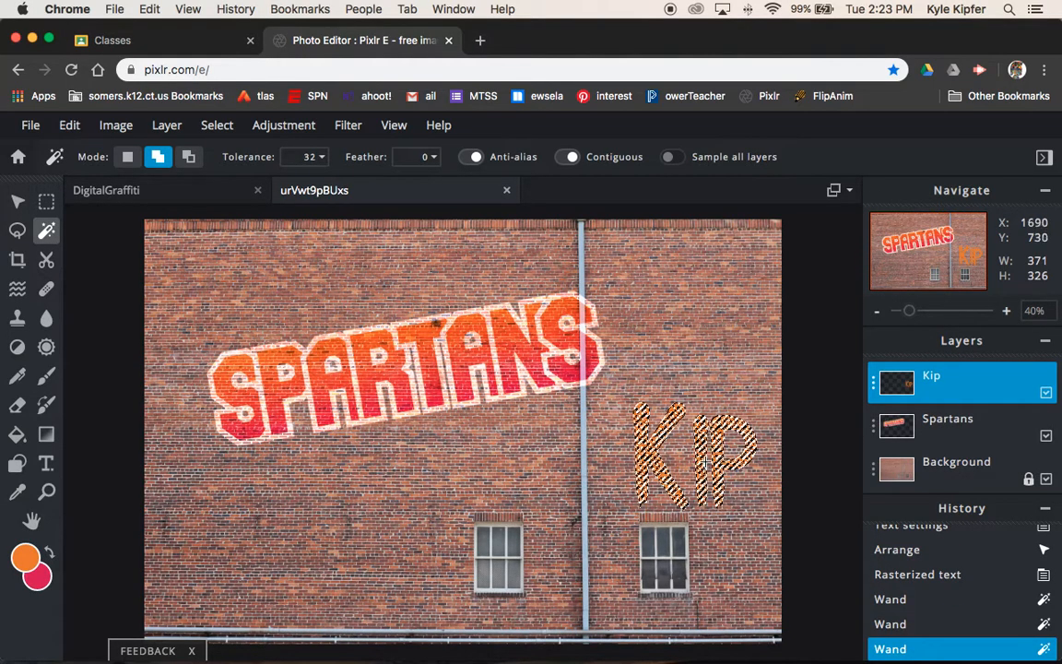
left_click(668, 478)
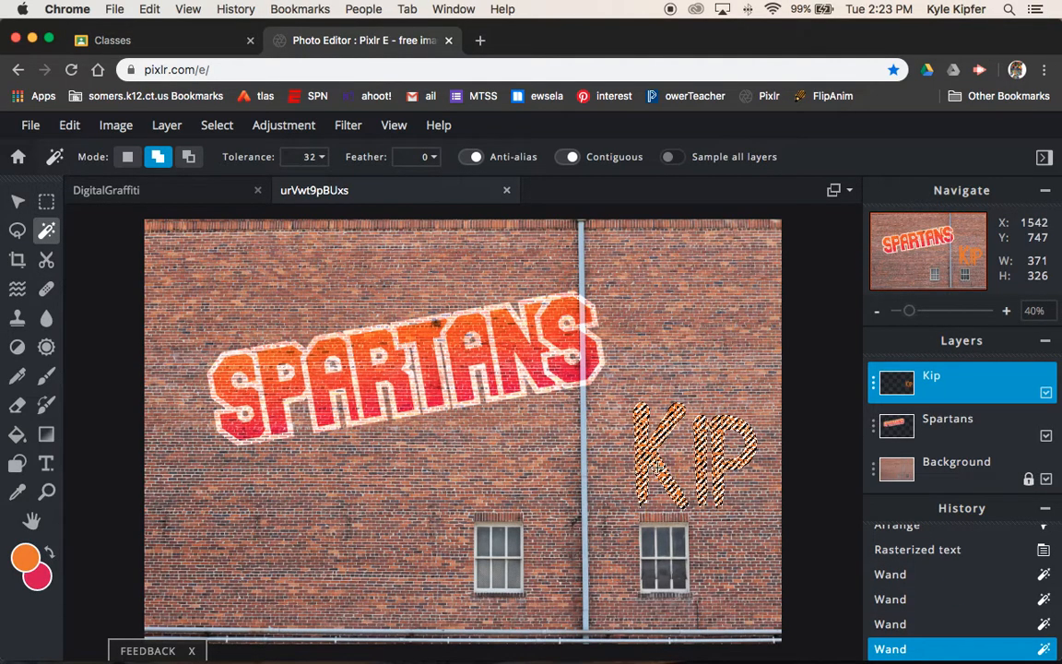
left_click(646, 456)
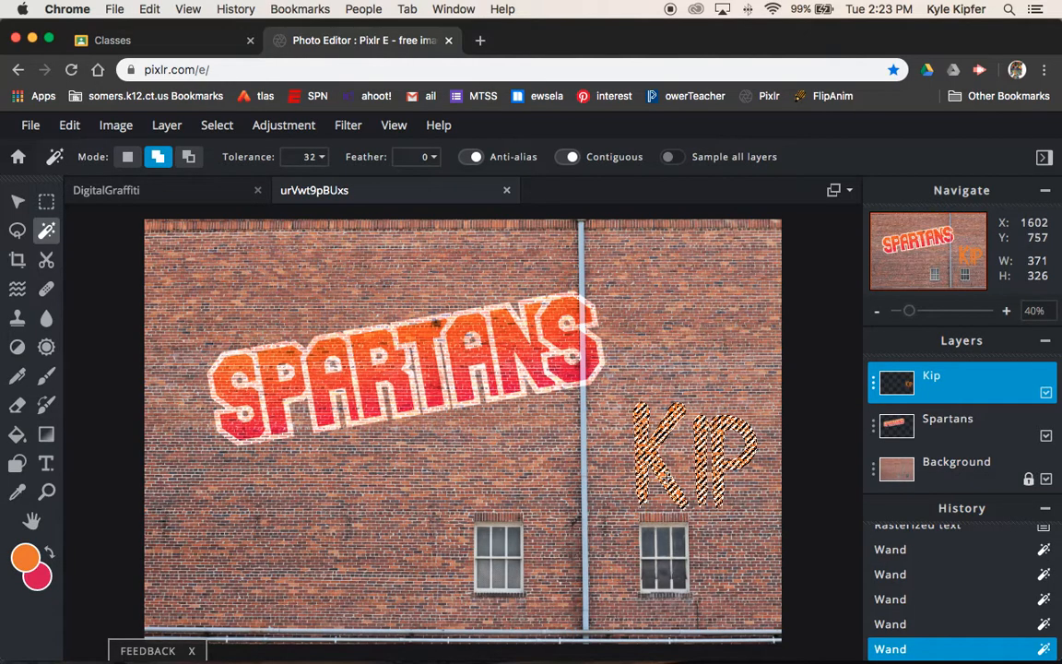
left_click(643, 461)
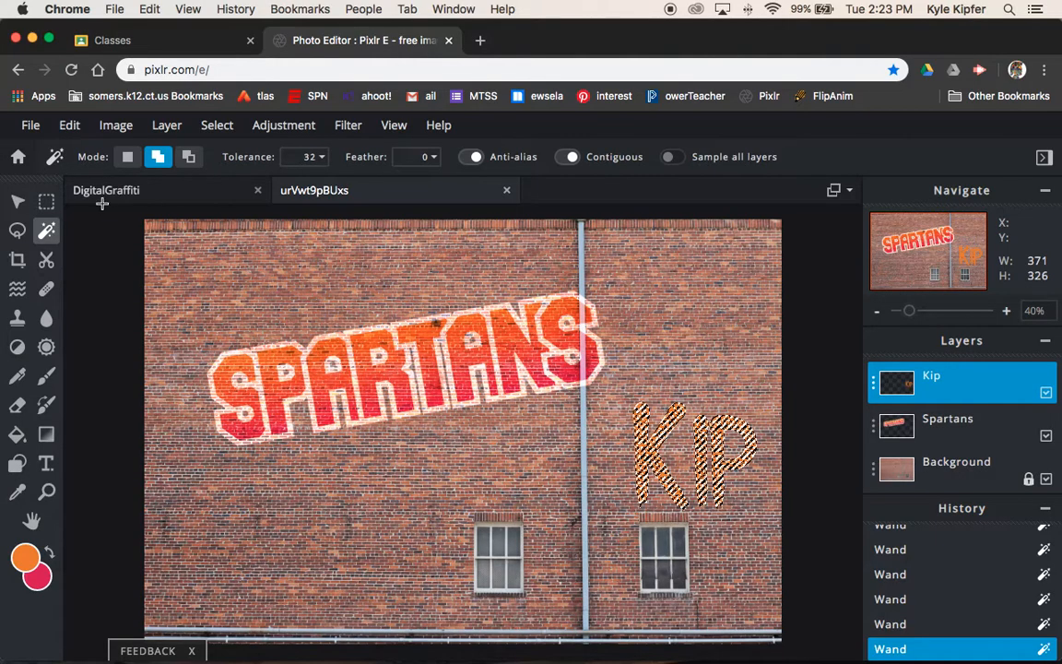
Step: Fill the selected nickname letters from top to bottom with the red-to-teal linear gradient preset and clear the selection
left_click(46, 434)
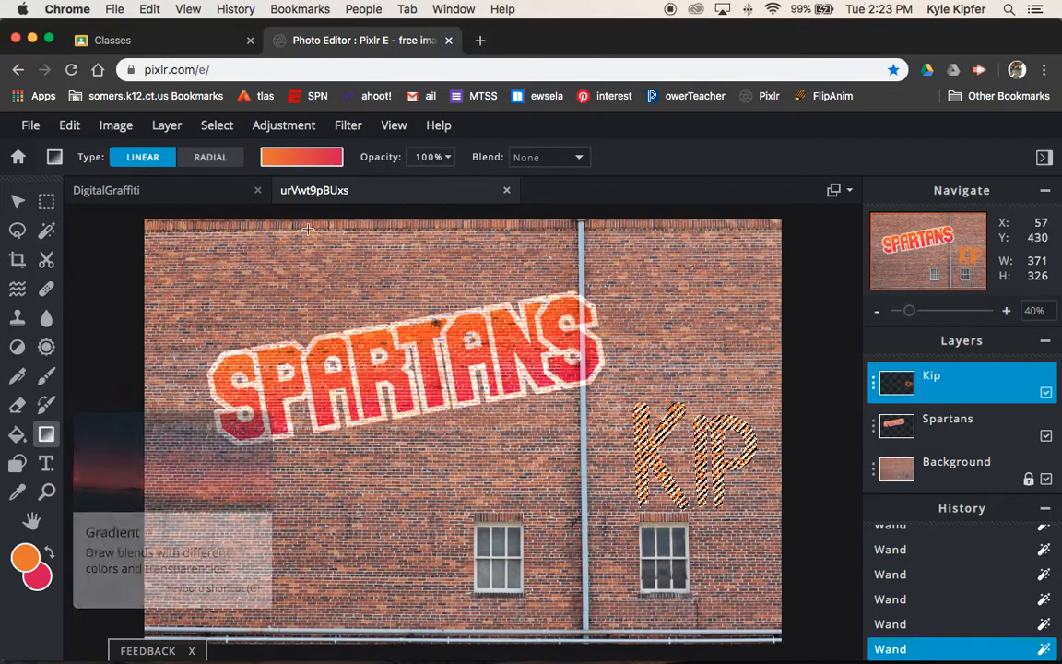
left_click(316, 161)
scroll(436, 416, "down", 6)
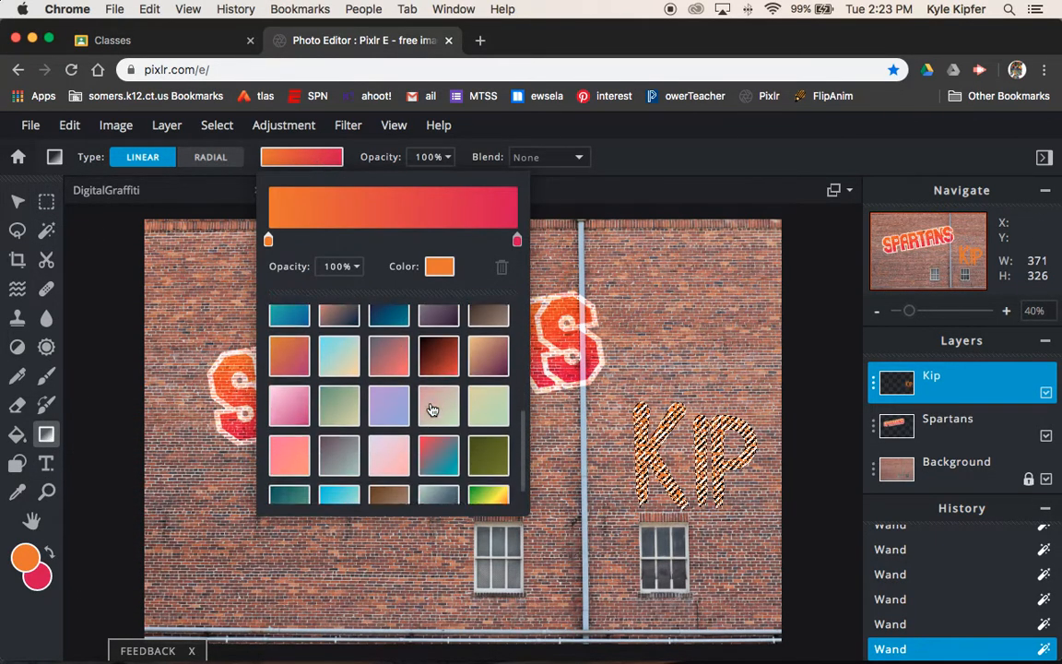
left_click(441, 427)
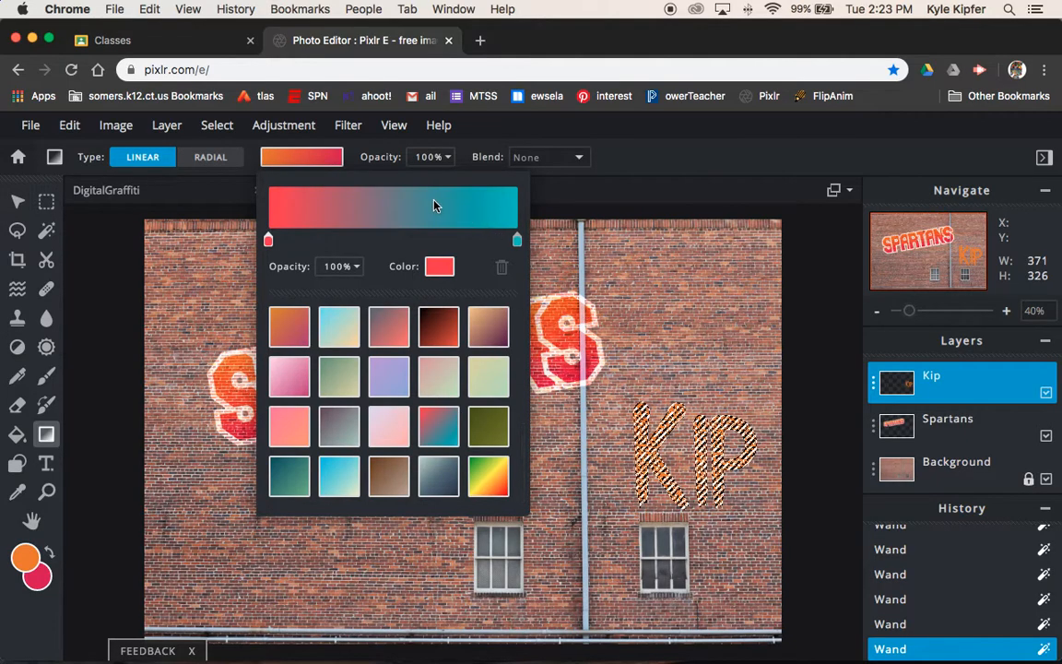
left_click(724, 389)
left_click_drag(681, 399, 683, 505)
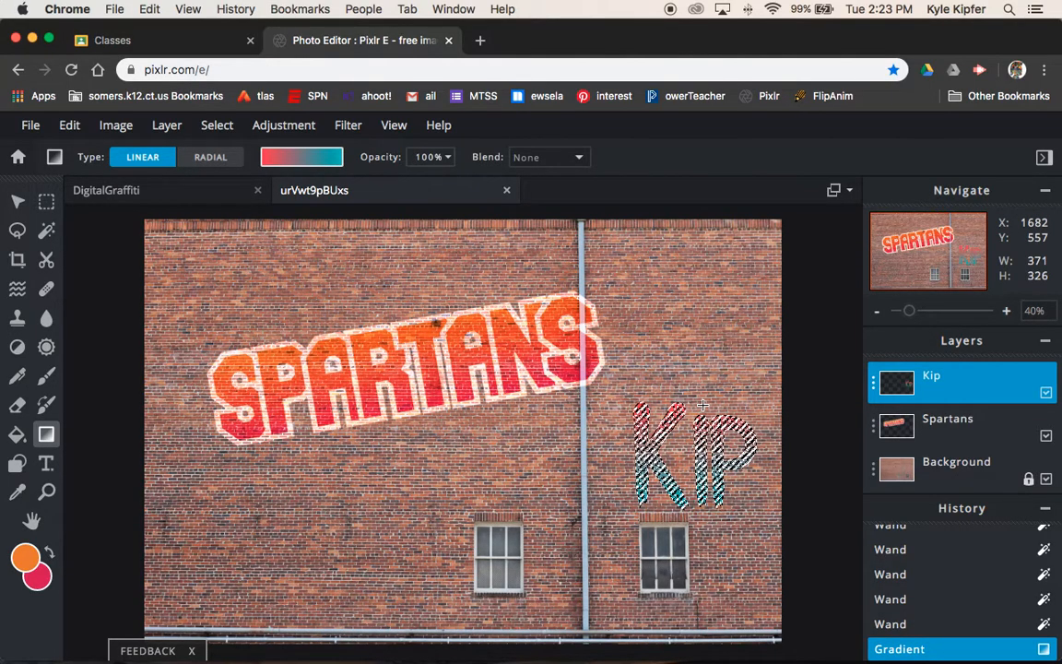
key("super+d")
key("super+d")
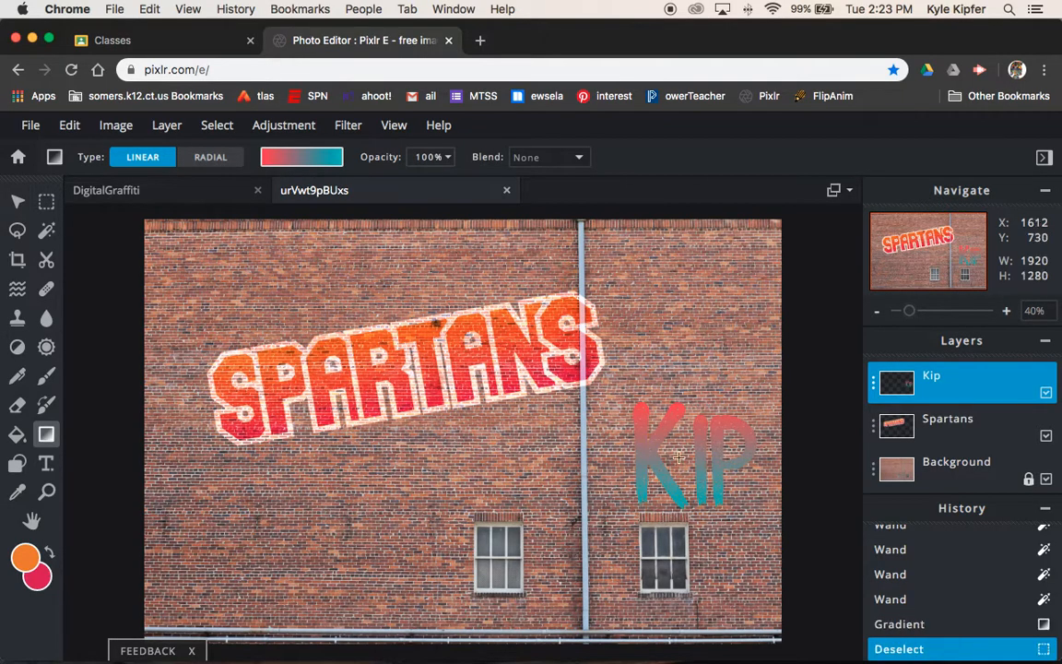
Step: Try Overlay as the nickname layer's blend mode, change it to Hard-light and close the layer settings
left_click(874, 391)
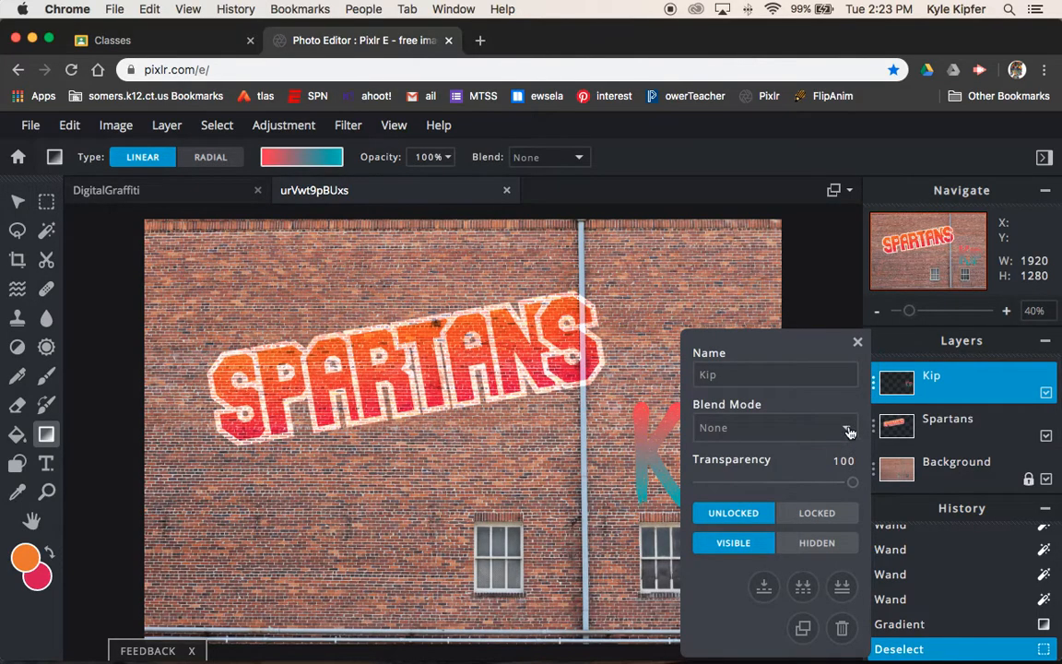
left_click(850, 432)
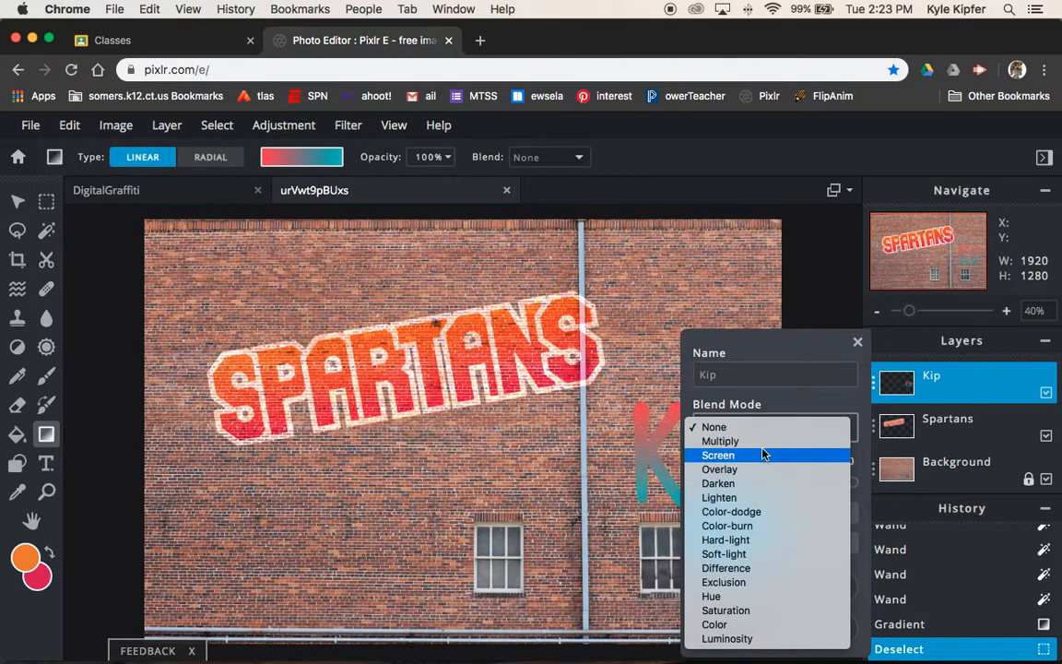
left_click(758, 473)
left_click(848, 427)
left_click(784, 499)
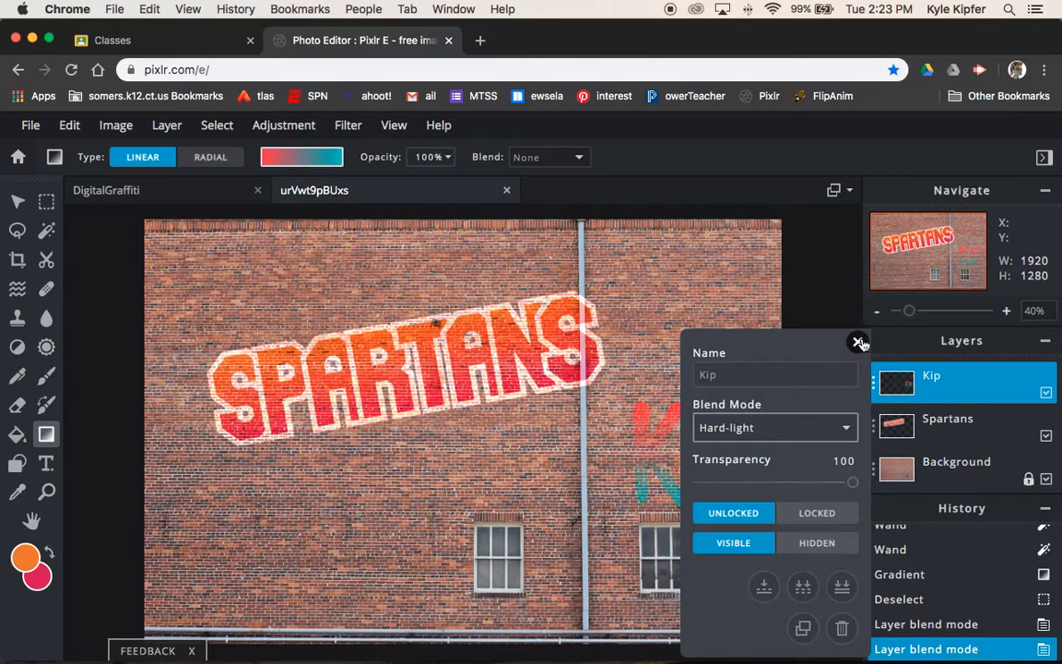
left_click(859, 343)
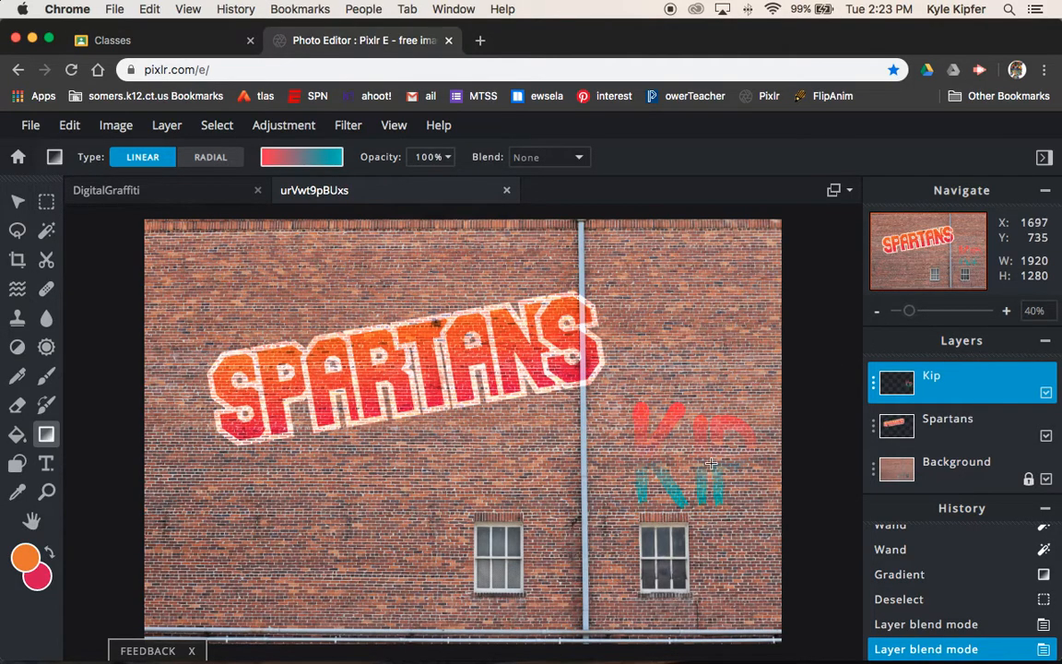
Step: Nudge the nickname lettering slightly down the wall, and revert the image history to the gradient fill
left_click(17, 201)
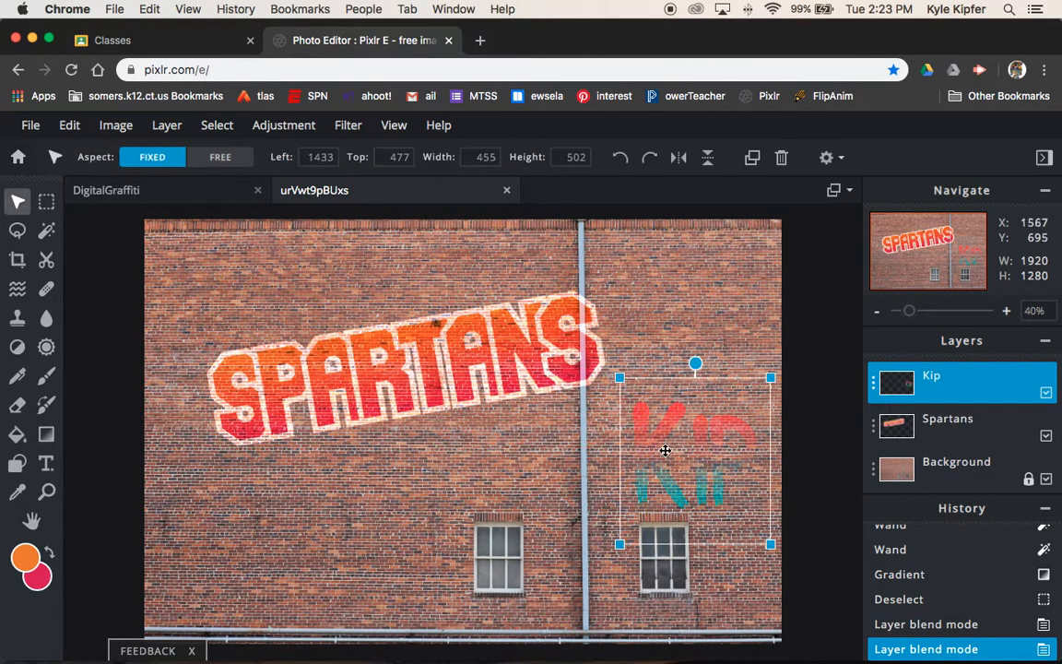
mouse_move(672, 428)
left_mouse_down()
mouse_move(686, 361)
mouse_move(664, 306)
mouse_move(666, 264)
mouse_move(681, 500)
mouse_move(676, 325)
mouse_move(674, 435)
left_mouse_up()
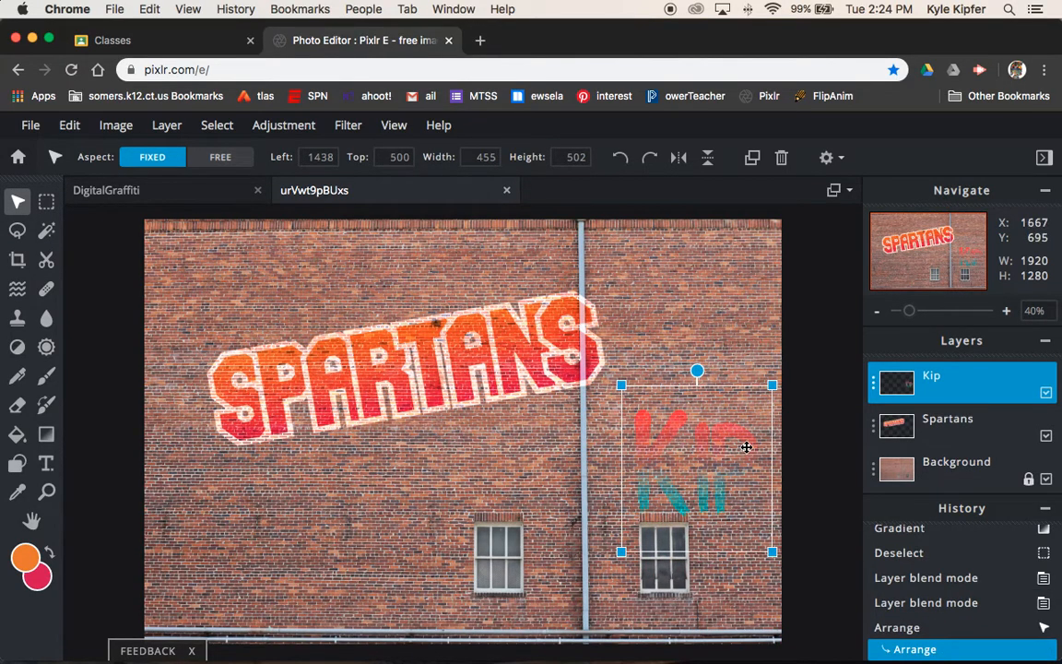
left_click(813, 356)
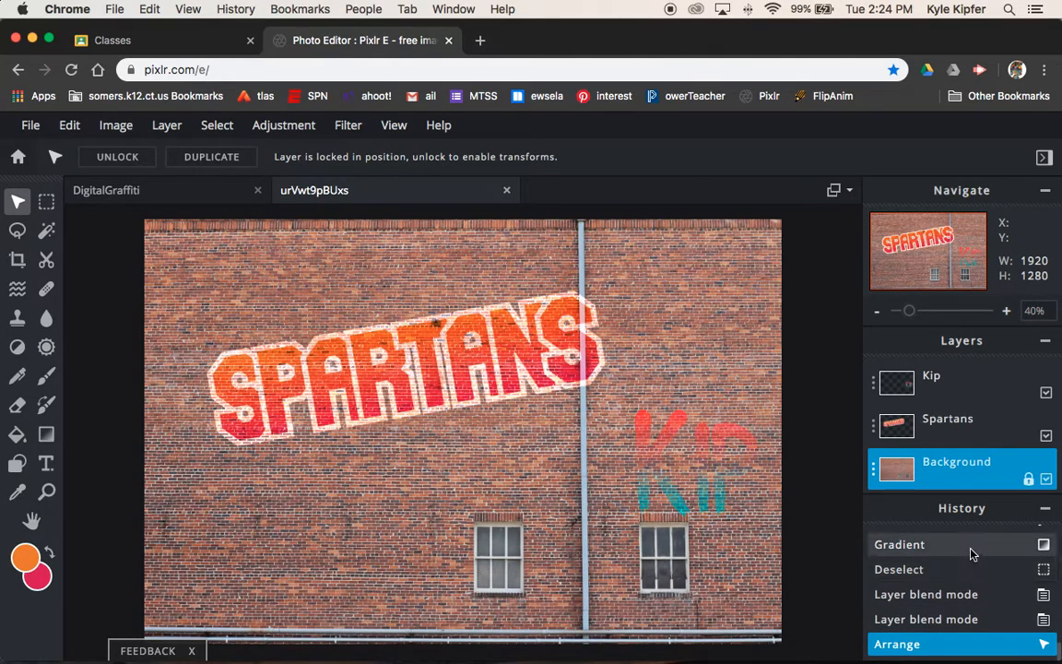
key("super+z")
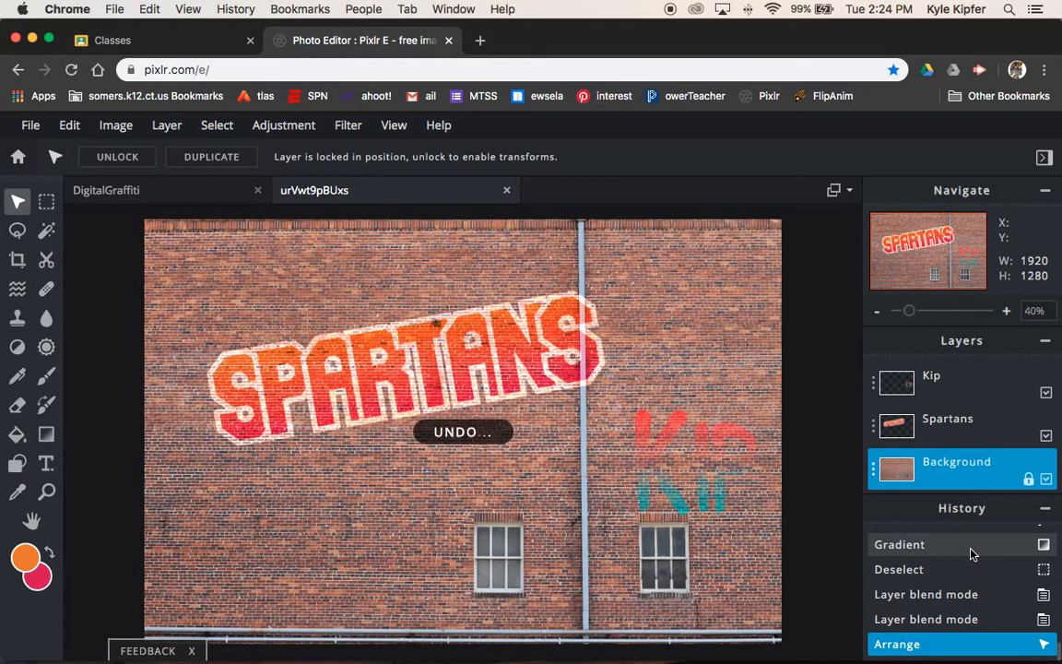
left_click(970, 548)
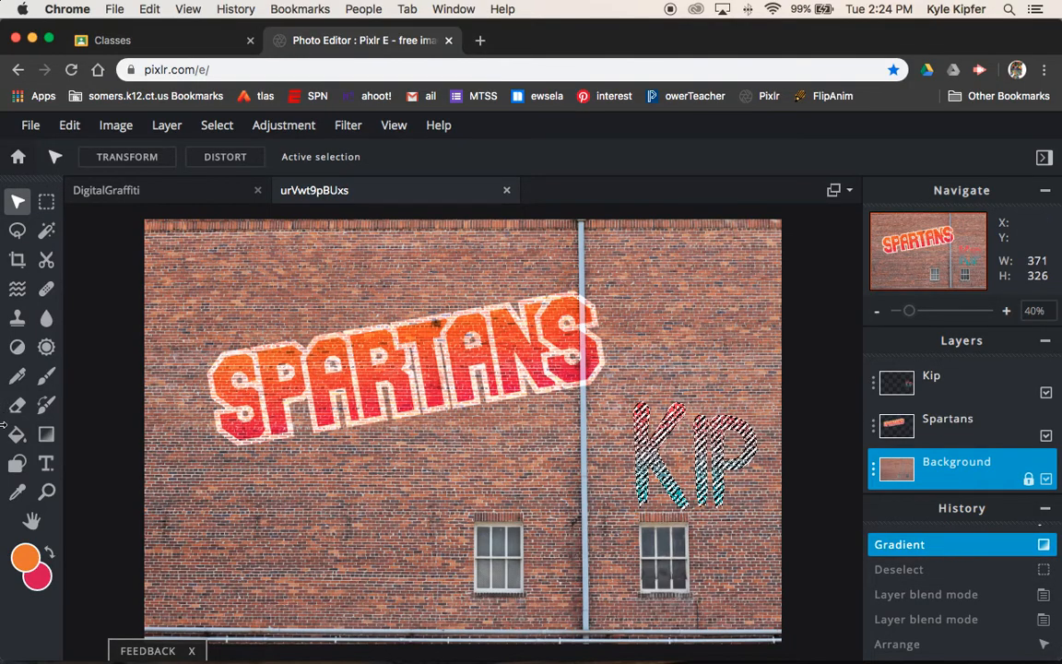
Step: Change the linear gradient to the dark purple-to-teal preset
left_click(46, 435)
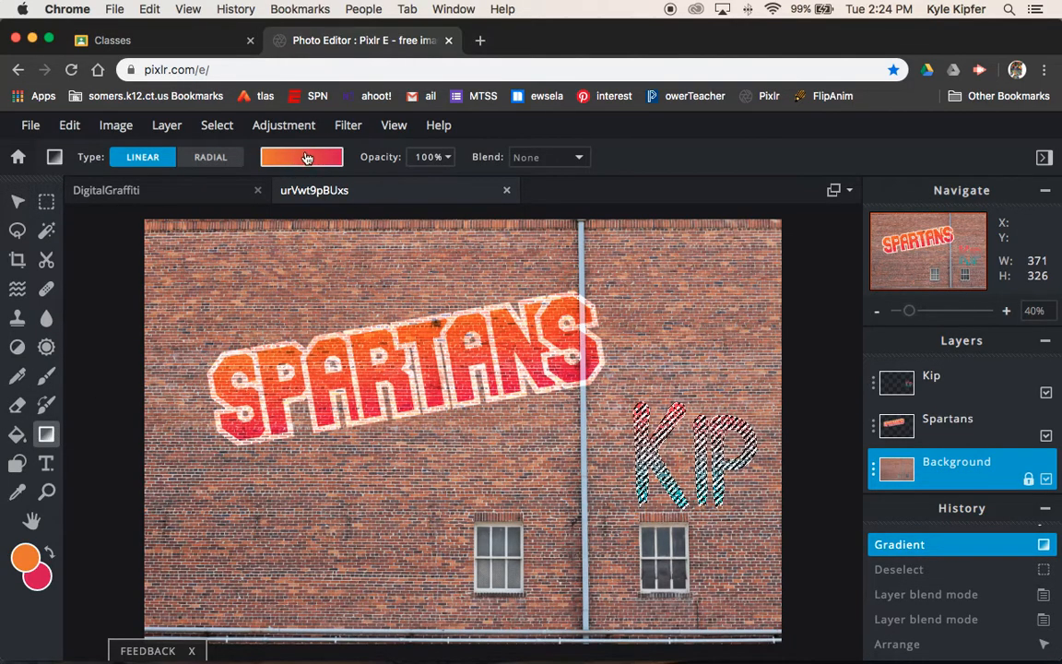
left_click(309, 157)
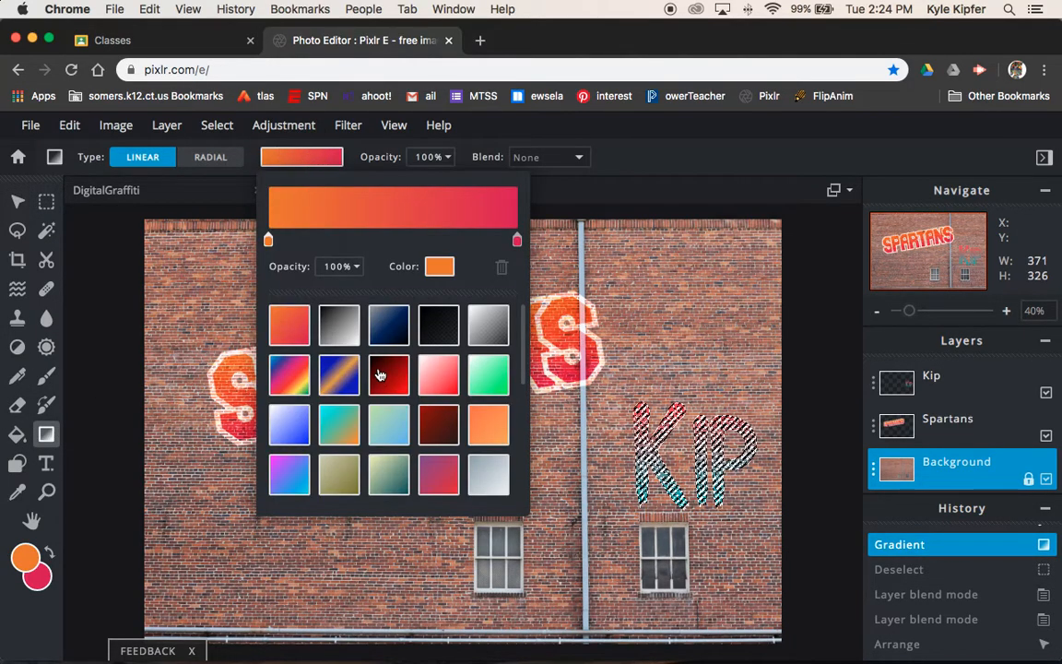
scroll(379, 373, "down", 3)
scroll(379, 372, "down", 1)
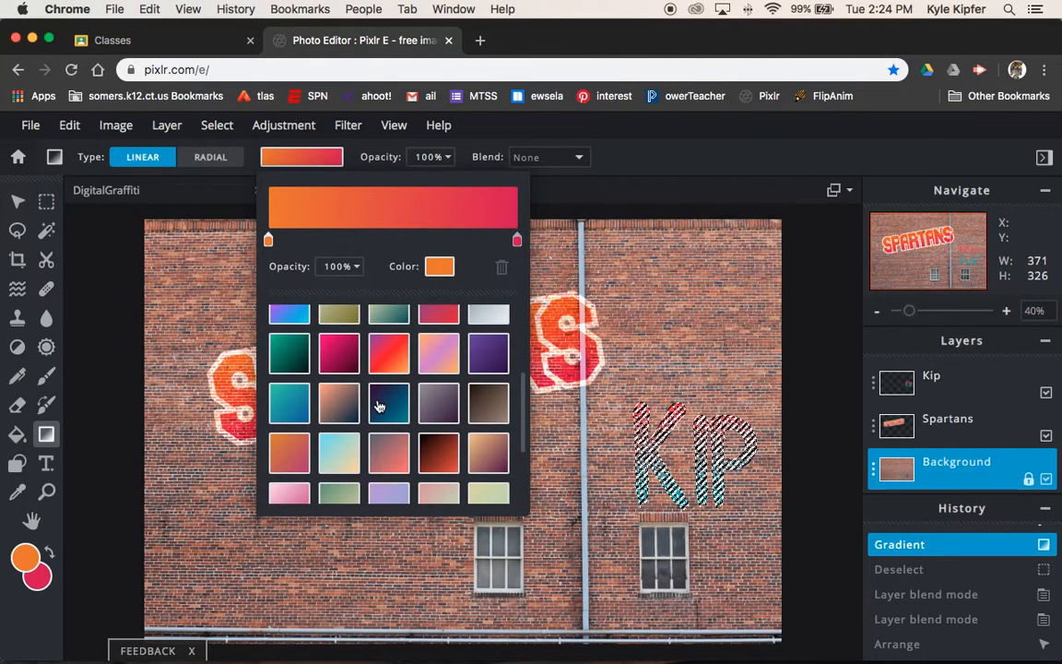
left_click(380, 405)
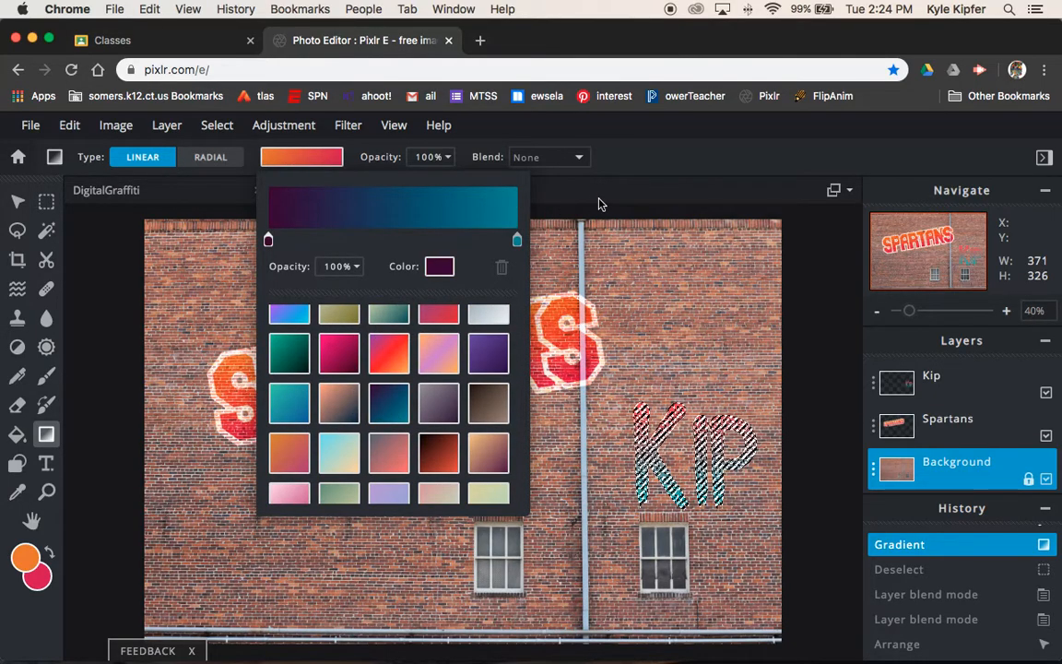
left_click(608, 250)
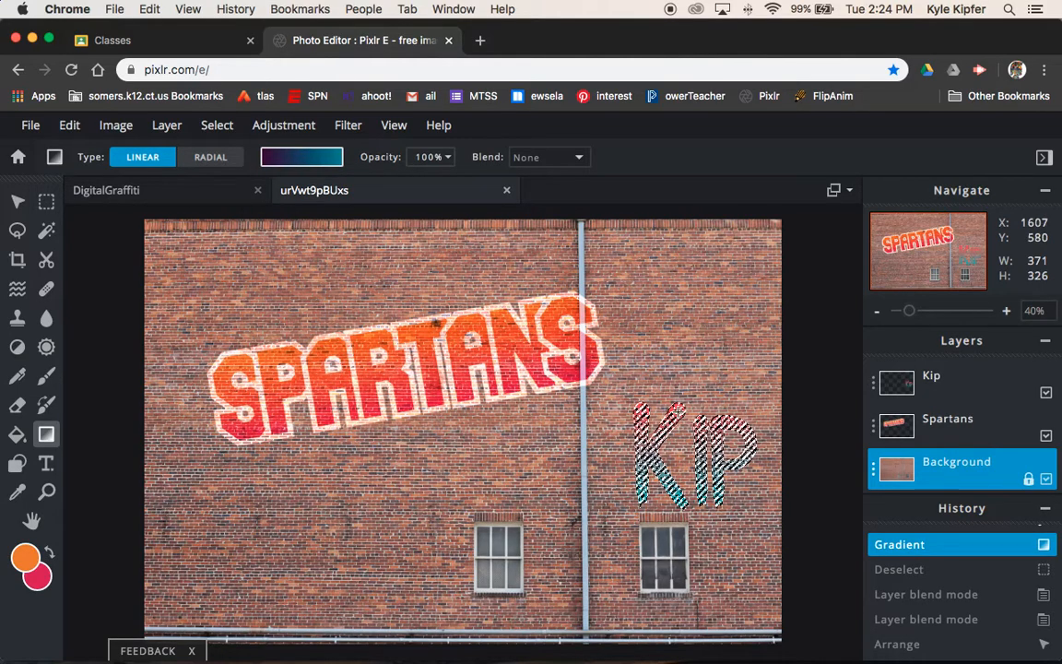
Step: Try the gradient through the selected letters on the Background layer, and apply it on the nickname layer with teal at the top
left_click_drag(680, 504, 681, 515)
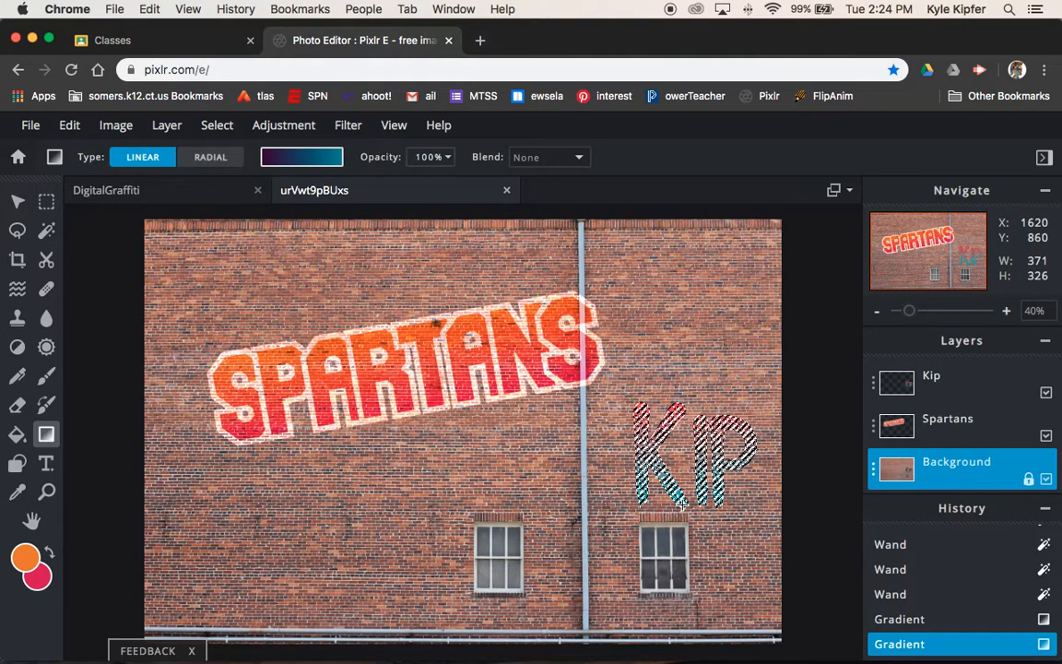
left_click(680, 406)
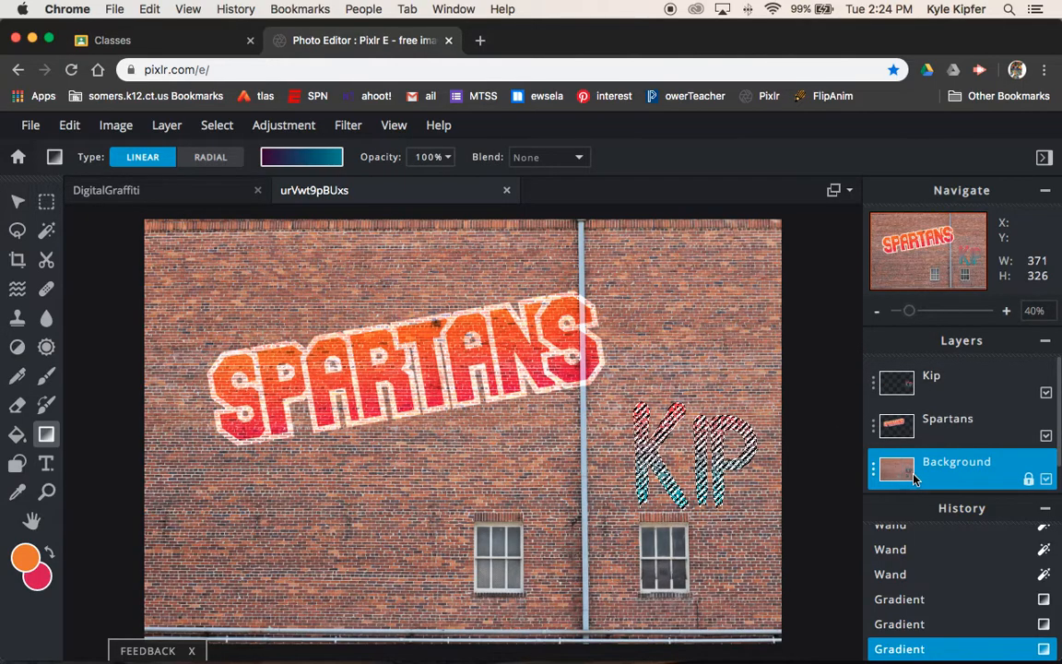
left_click(970, 381)
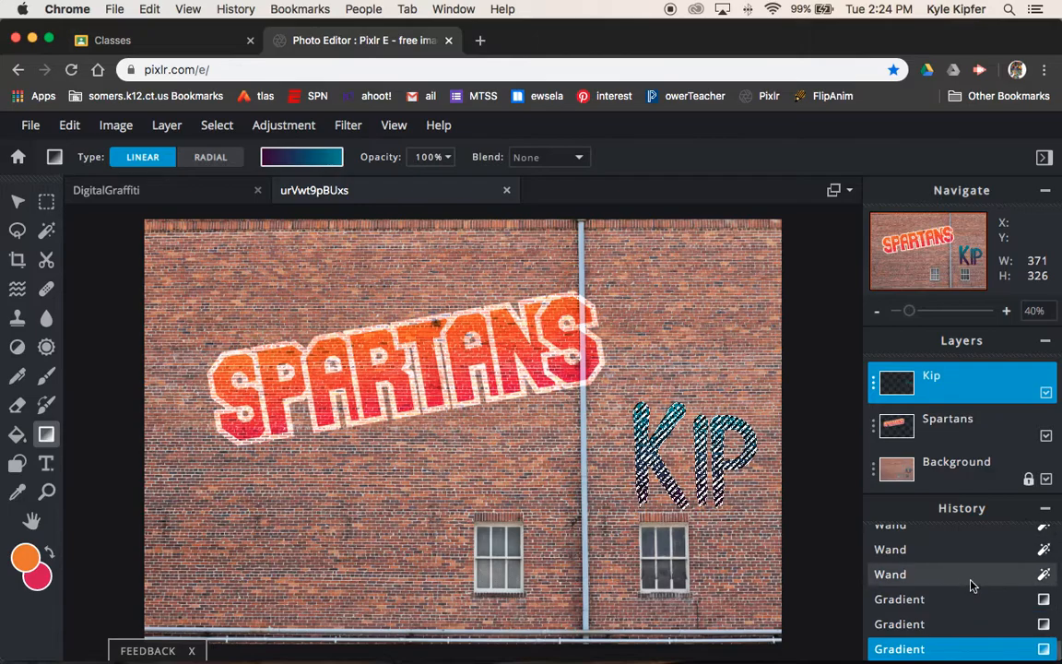
Step: Revert the image history to the wand selection, refill the nickname letters with the linear gradient from purple at the top to teal below, and deselect
left_click(968, 553)
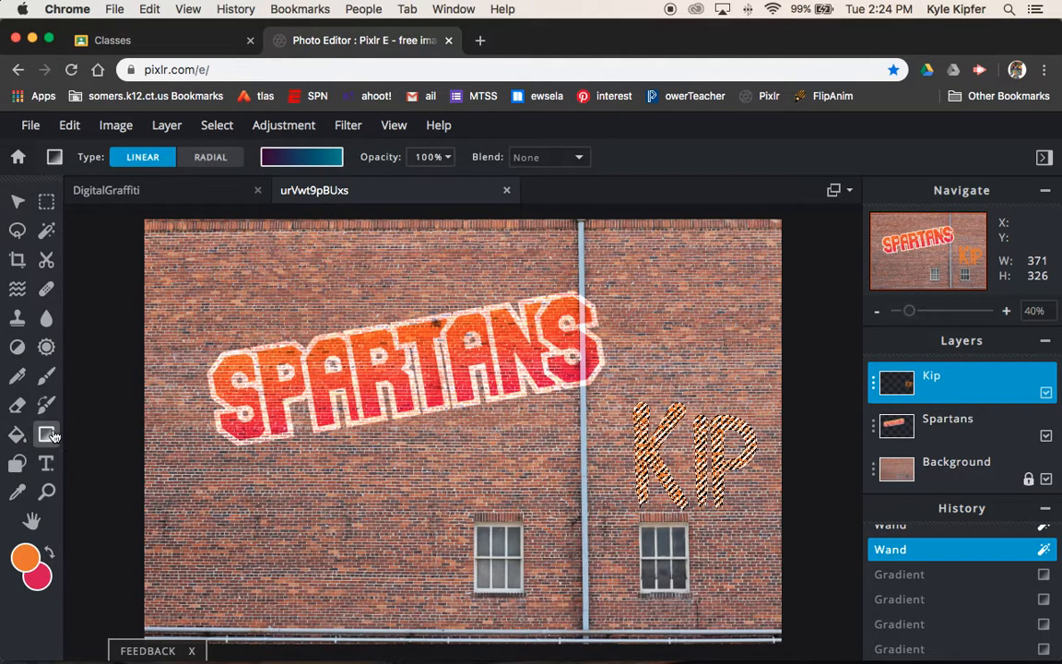
left_click_drag(677, 403, 679, 505)
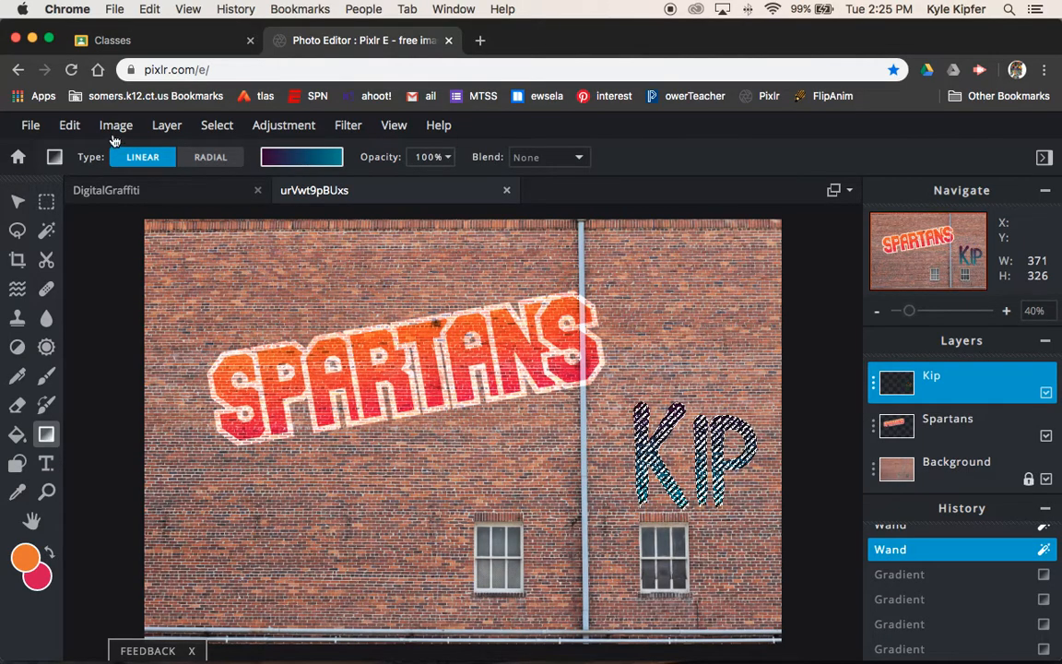
key("super+d")
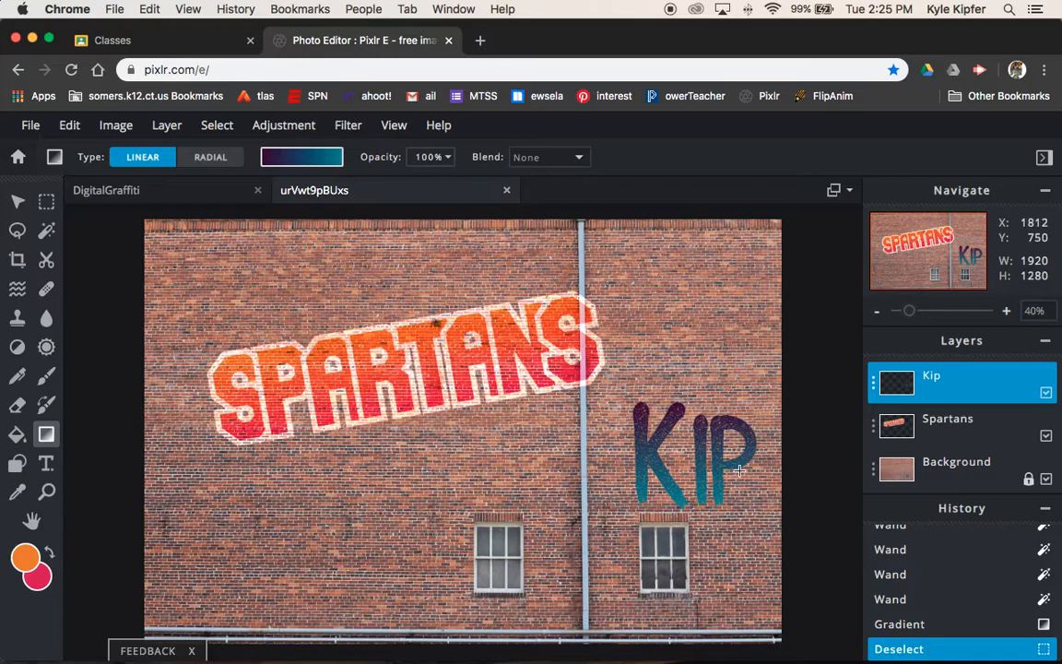
Step: Set the nickname layer's blend mode to Hard-light and close the layer settings
left_click(872, 382)
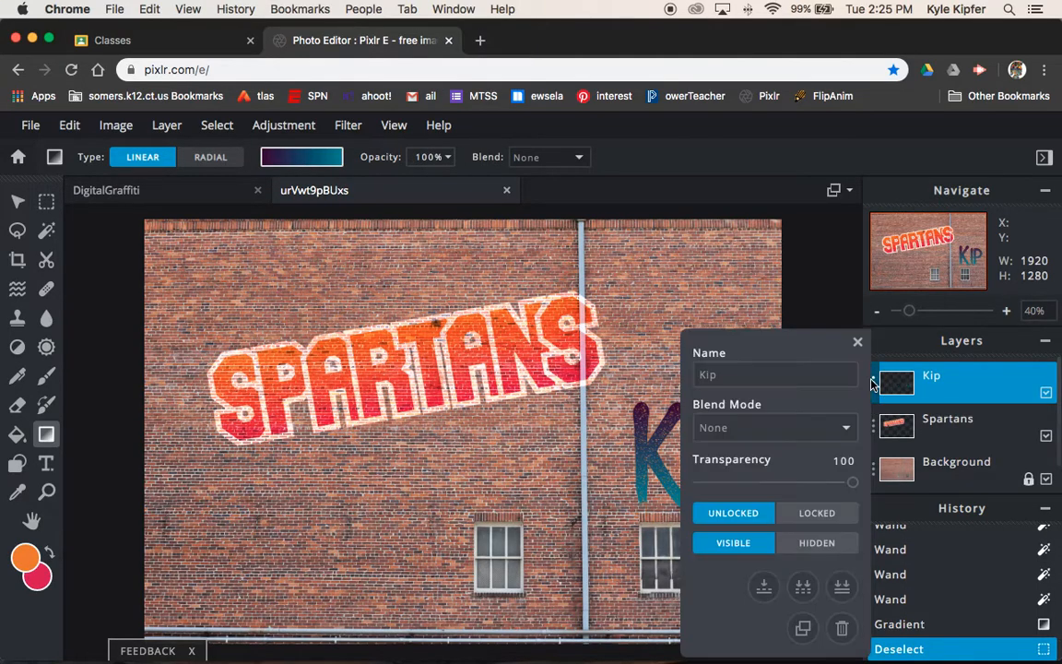
left_click(847, 429)
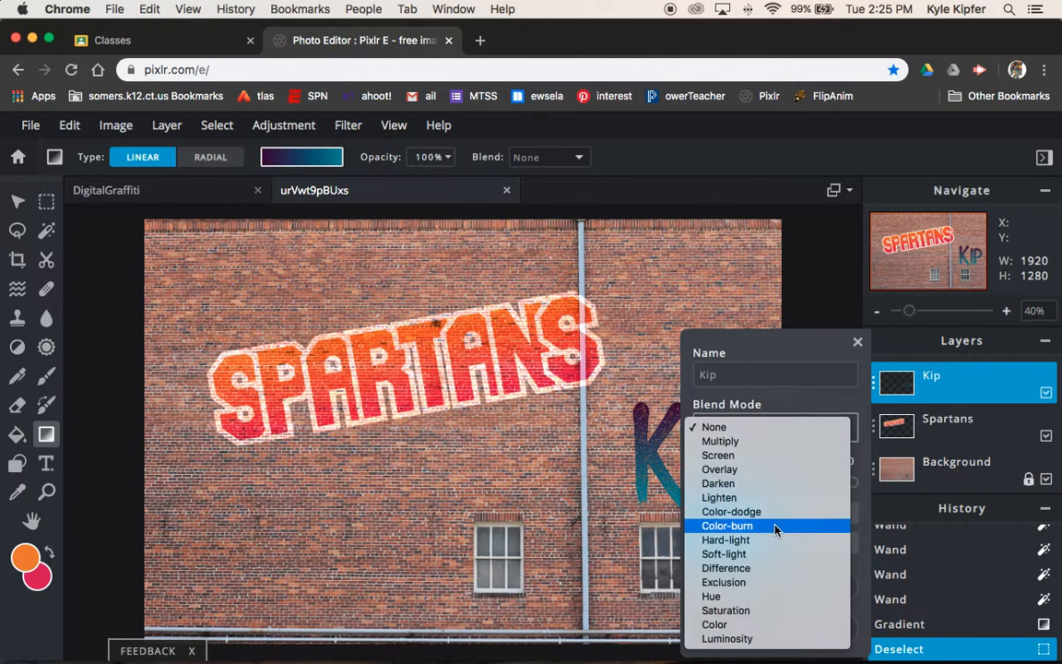
left_click(763, 539)
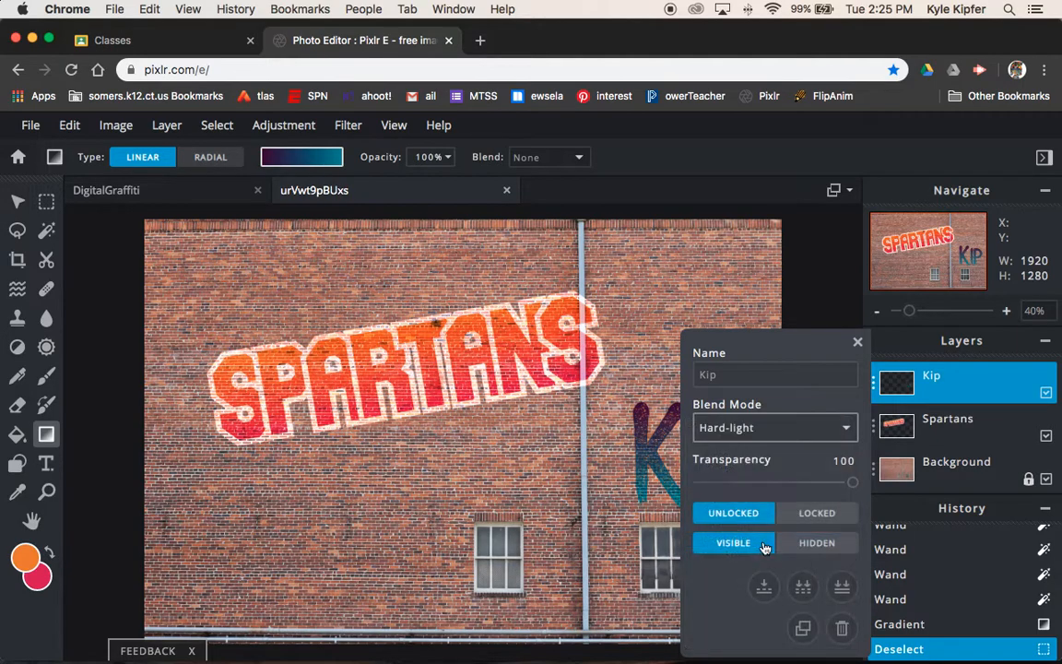
left_click(858, 344)
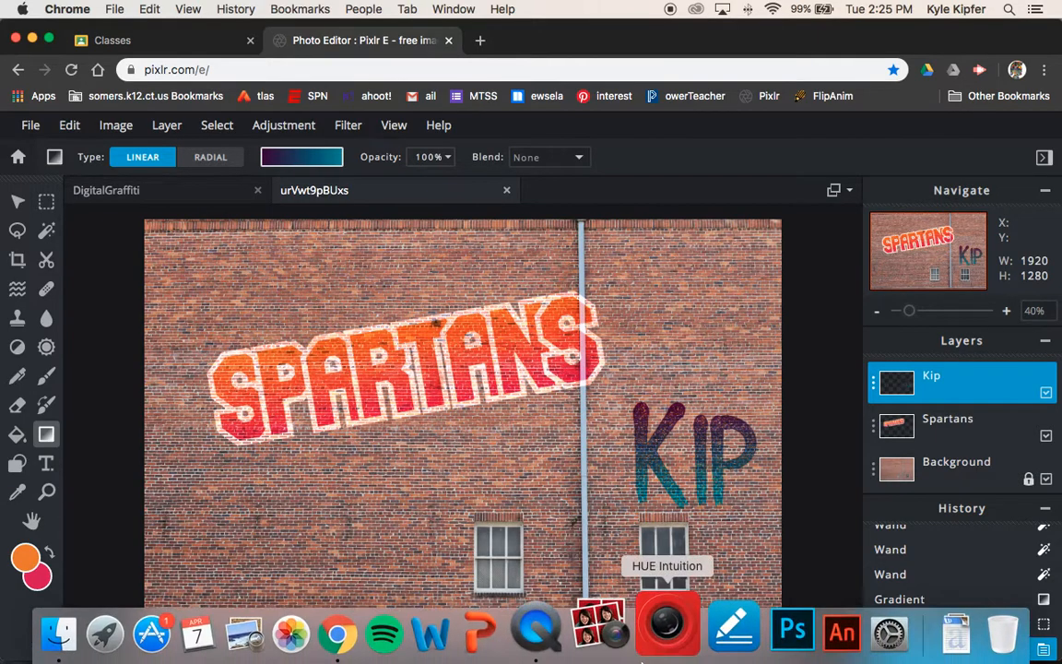
right_click(567, 628)
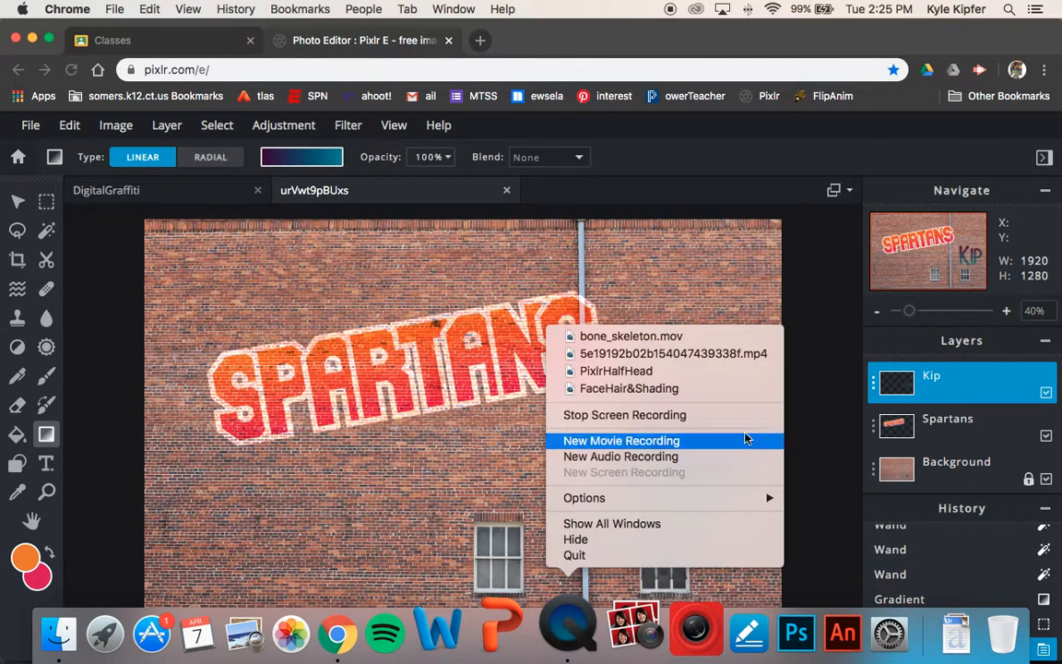